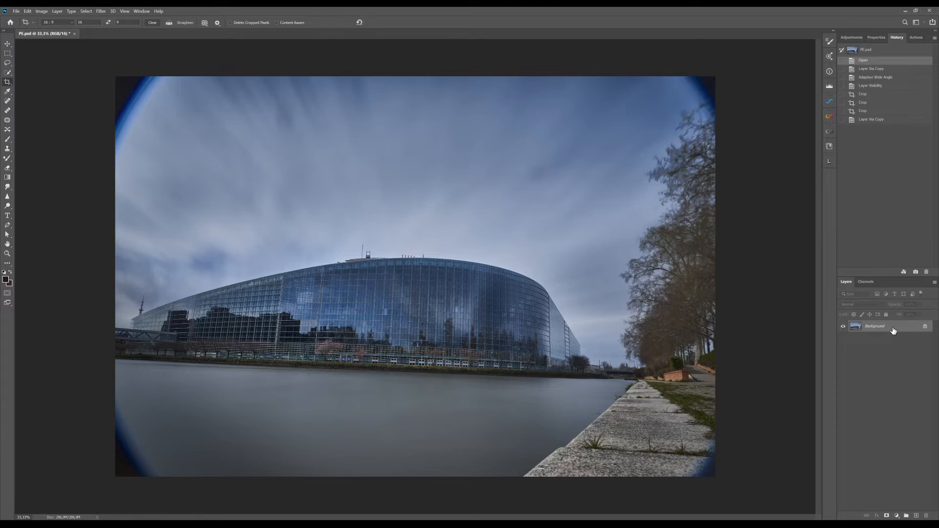
# Duplicate the background layer and open the copy in the Adaptive Wide Angle filter with the scale set to 92%
pyautogui.hotkey('ctrl', 'j')
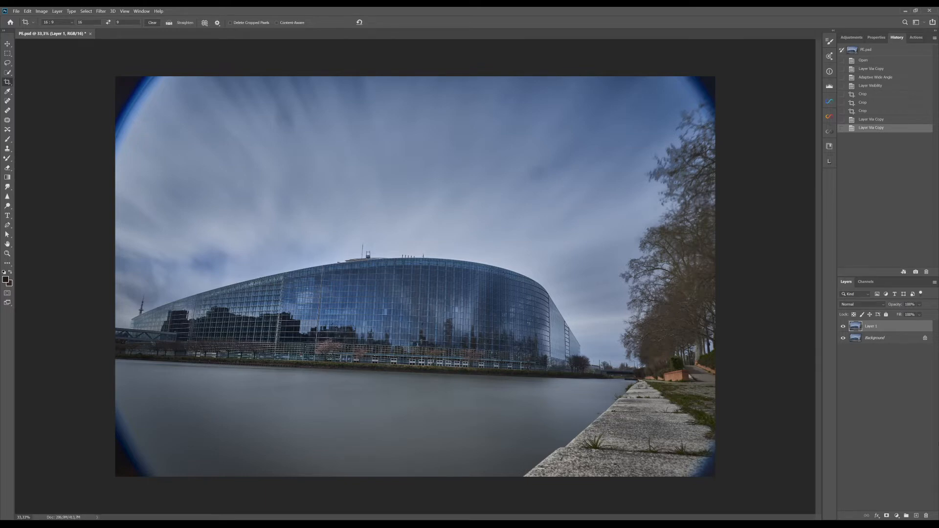
pyautogui.click(101, 11)
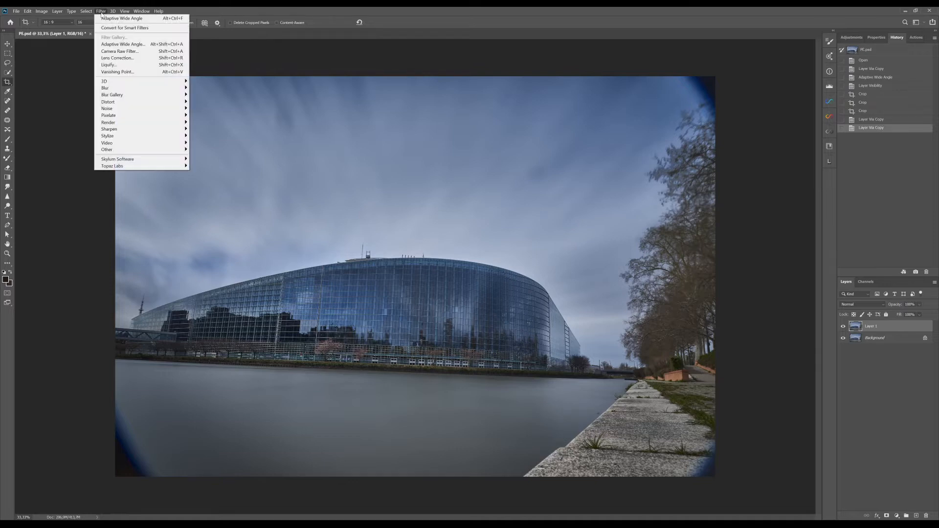
pyautogui.click(111, 44)
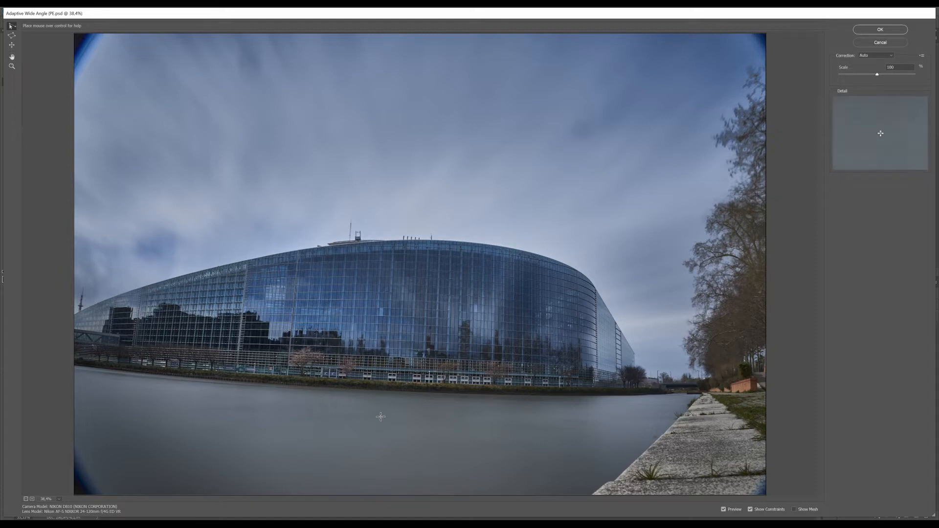
pyautogui.click(877, 74)
pyautogui.moveTo(877, 75); pyautogui.dragTo(871, 76)
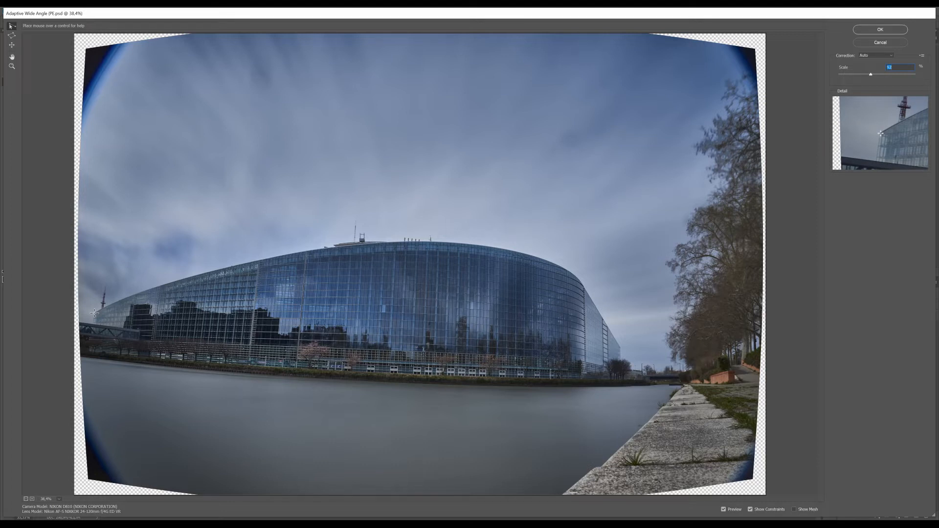
# Add vertical straightening constraints along the building's left edge, its right edge and a facade line near its centre
pyautogui.click(94, 313)
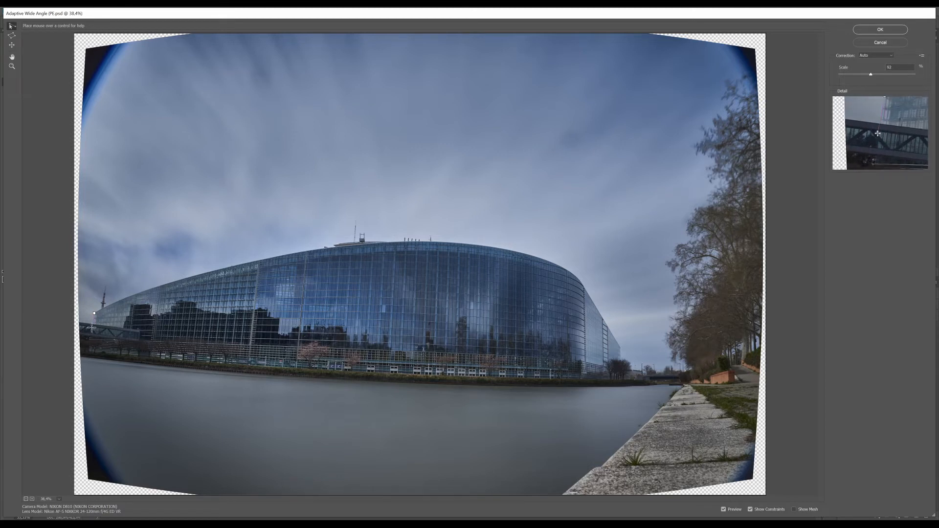
pyautogui.click(92, 327)
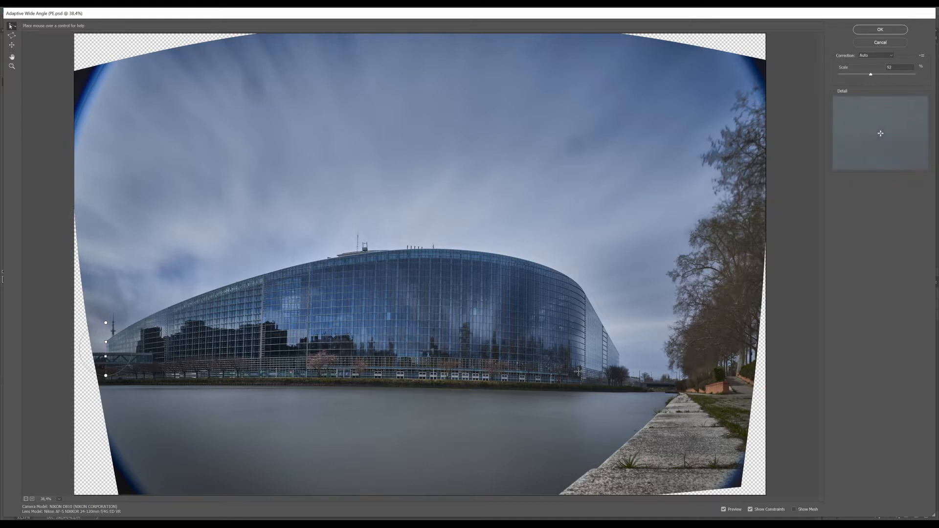
pyautogui.click(619, 356)
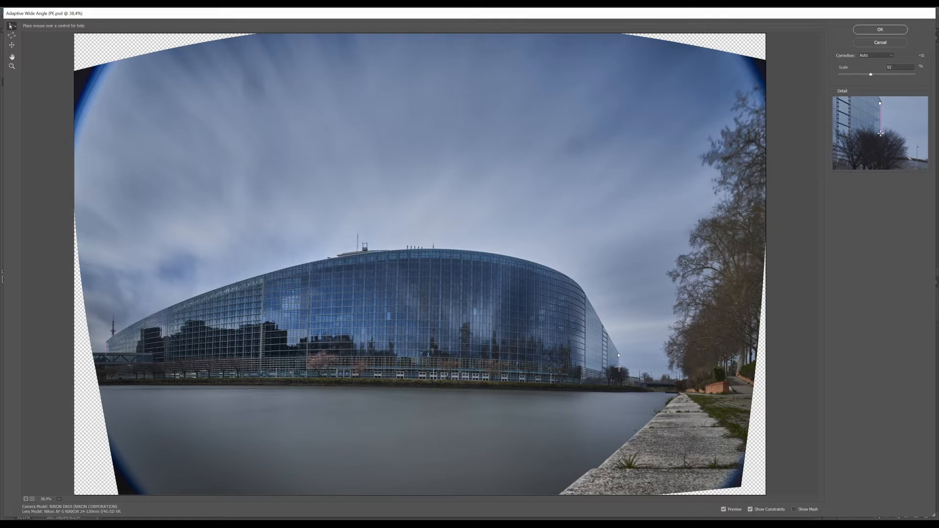
pyautogui.click(619, 366)
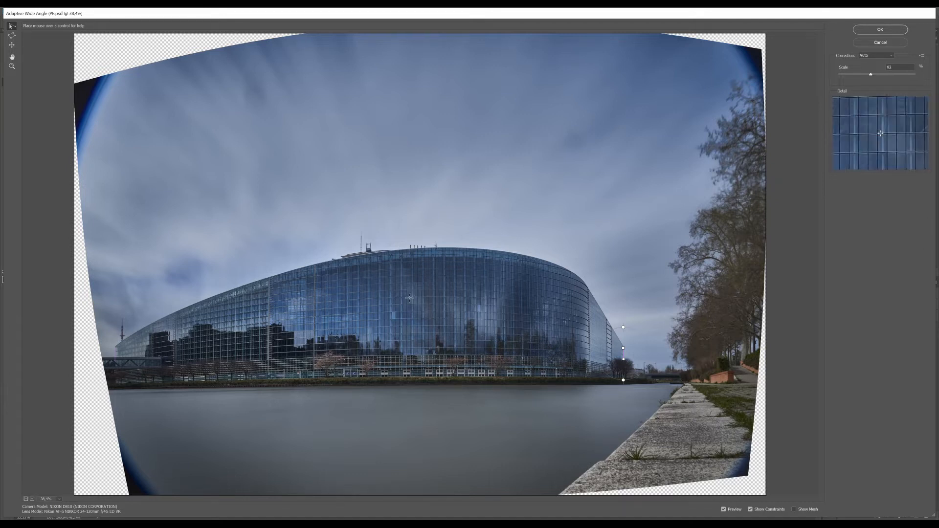
pyautogui.click(439, 260)
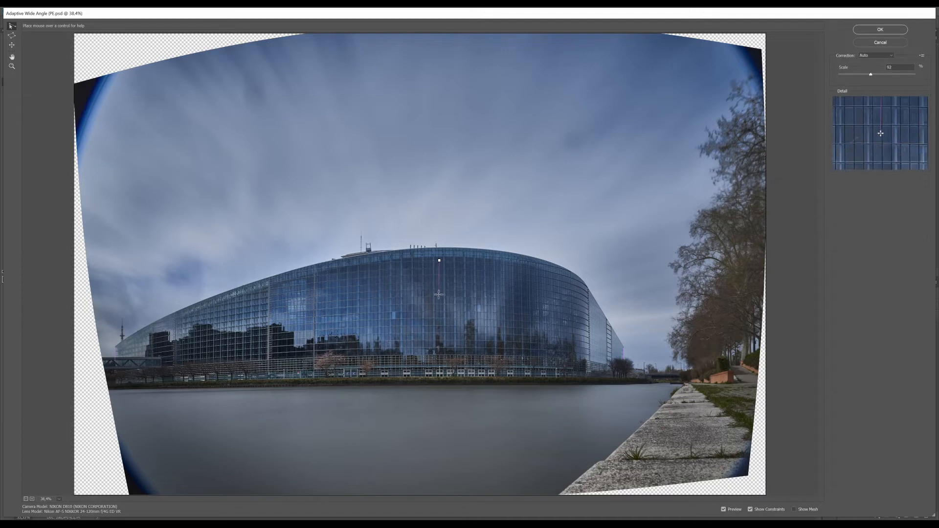
pyautogui.click(439, 340)
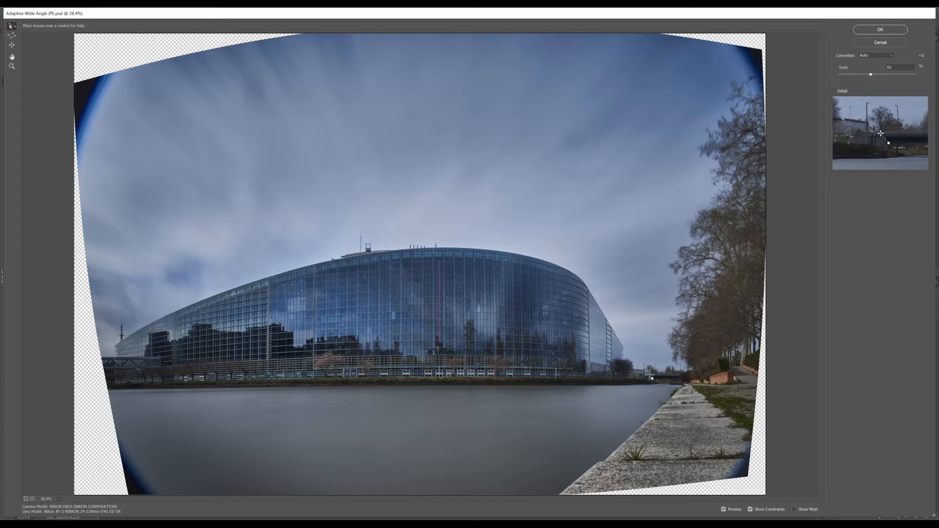
# Add horizontal straightening constraints along the distant bridge right of the building and the footbridge at its left end
pyautogui.click(653, 378)
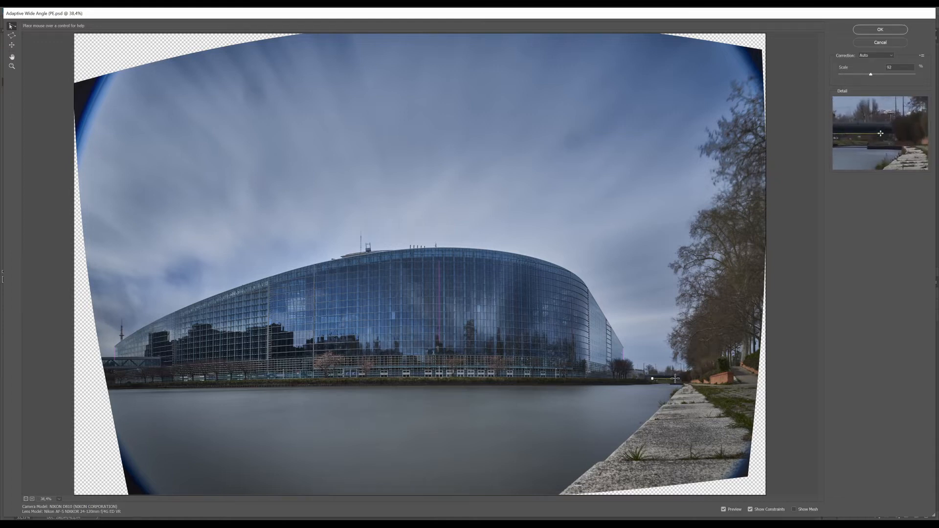
pyautogui.click(676, 378)
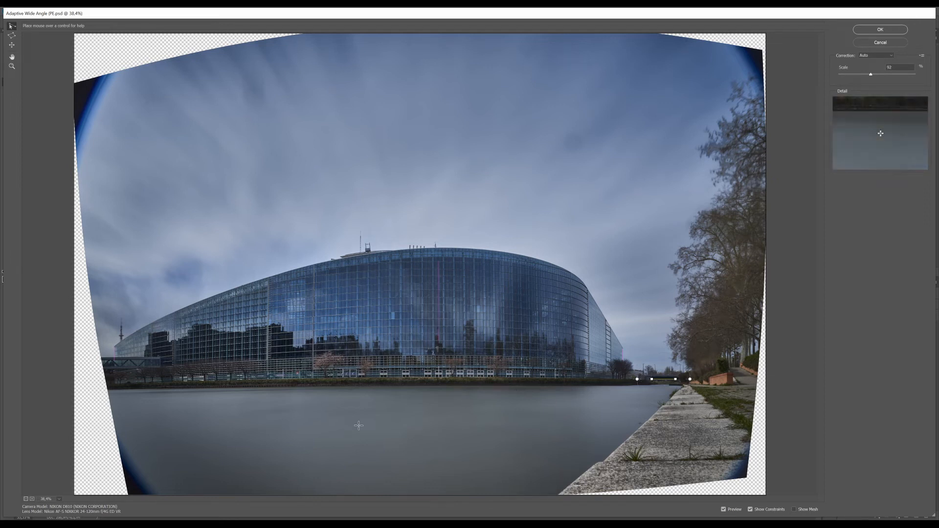
pyautogui.click(106, 357)
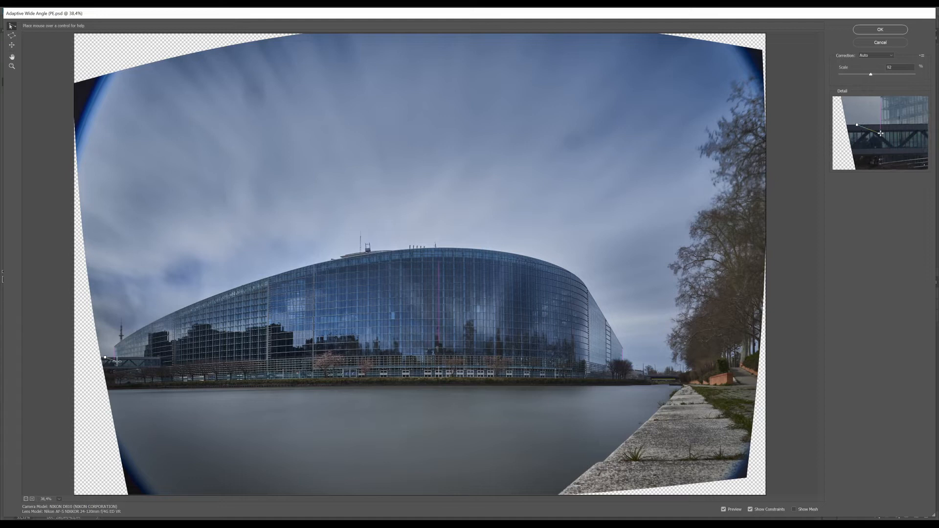
pyautogui.click(153, 357)
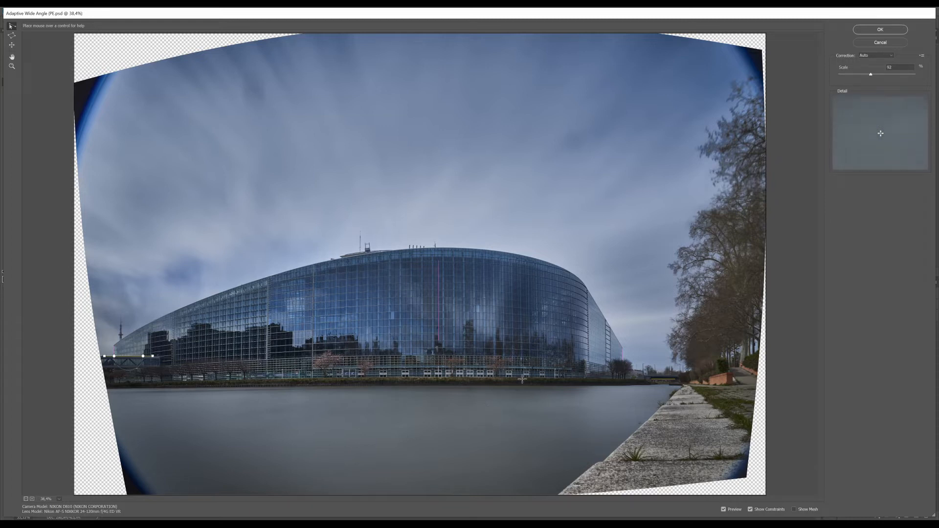
# Set the Adaptive Wide Angle scale to 100% and apply the correction to the layer
pyautogui.click(871, 75)
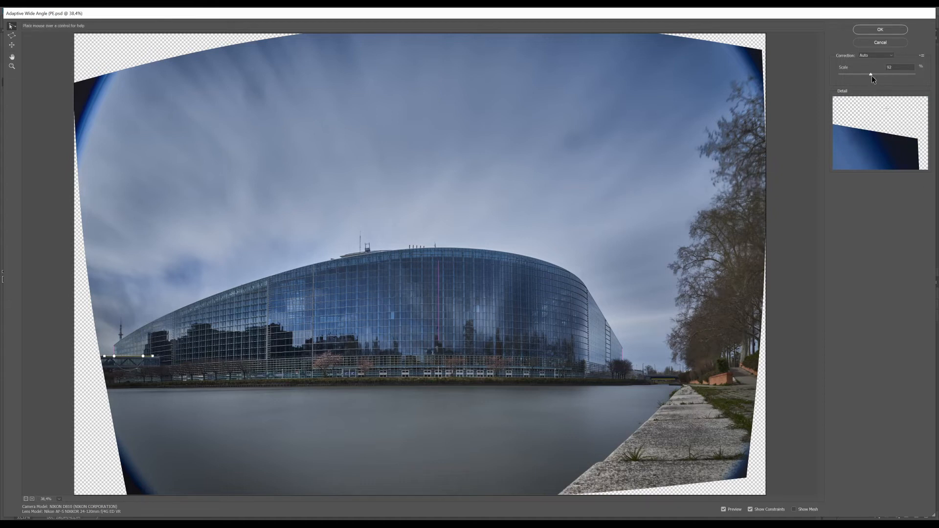
pyautogui.moveTo(870, 74); pyautogui.dragTo(879, 76)
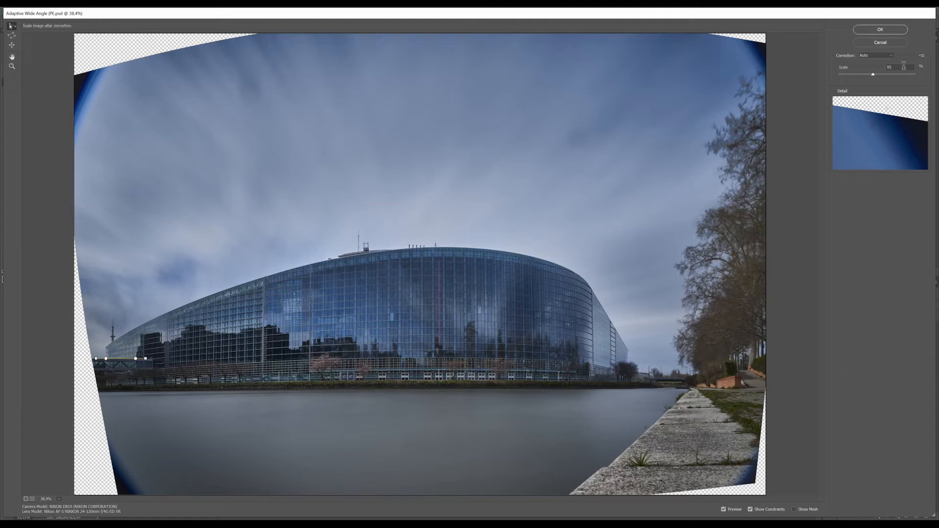
pyautogui.write('100')
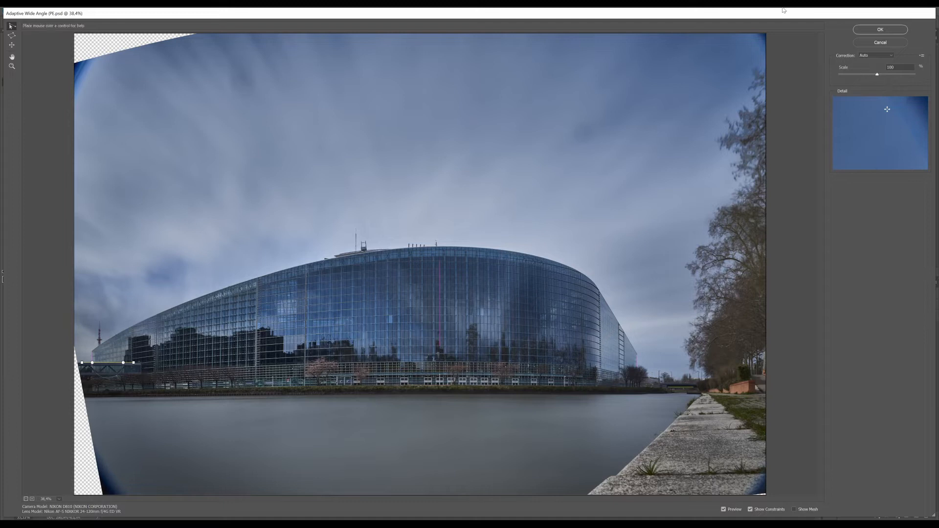
pyautogui.click(880, 32)
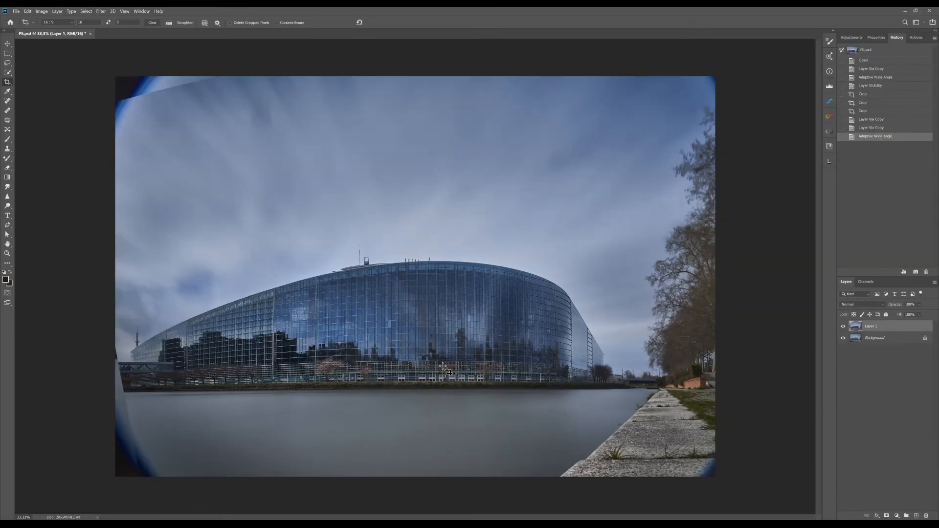
# Hide the background layer and crop the image to 16:9 around the building, cutting off the empty upper corner and the lower foreground
pyautogui.click(843, 339)
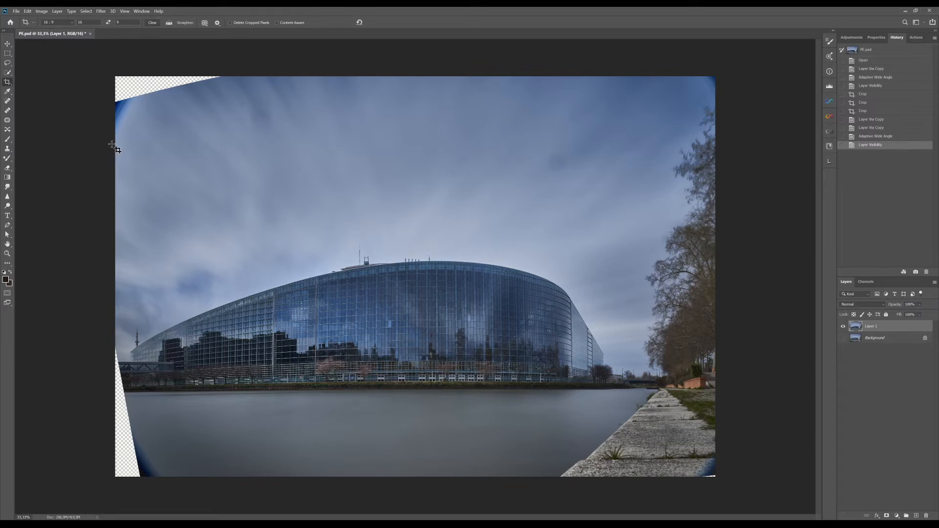
pyautogui.moveTo(115, 146); pyautogui.dragTo(920, 489)
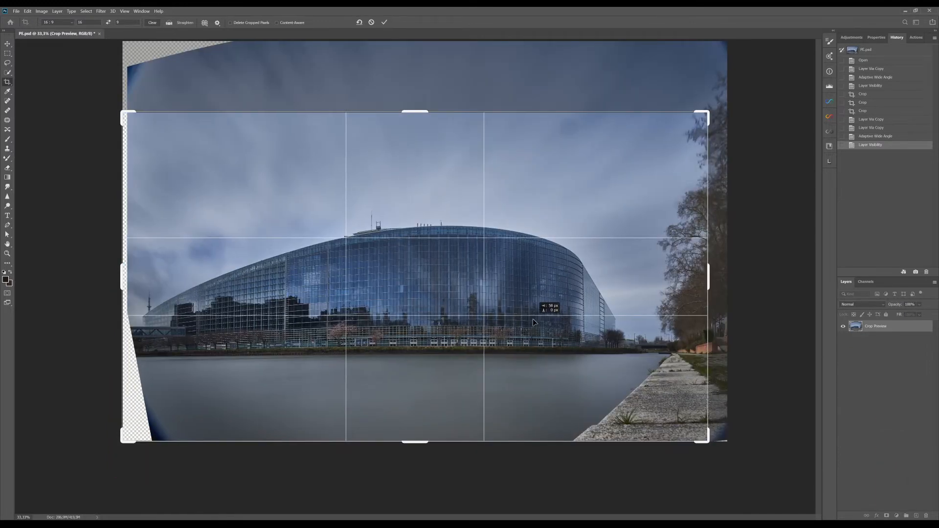
pyautogui.moveTo(532, 323); pyautogui.dragTo(532, 325)
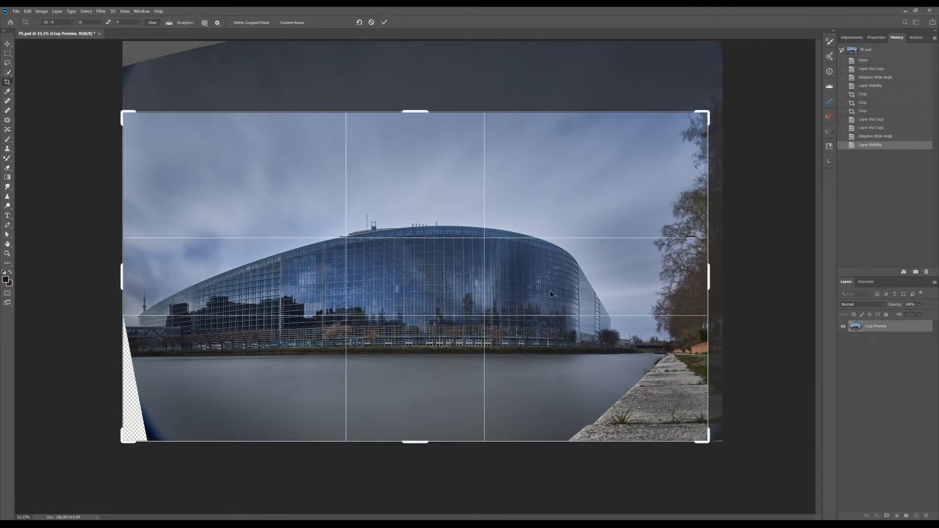
pyautogui.moveTo(417, 180); pyautogui.dragTo(420, 219)
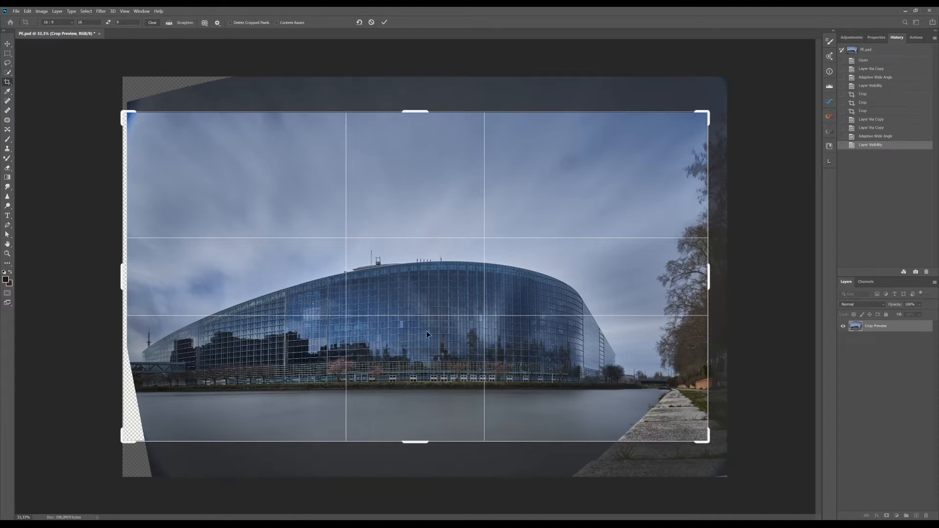
pyautogui.moveTo(427, 331); pyautogui.dragTo(424, 330)
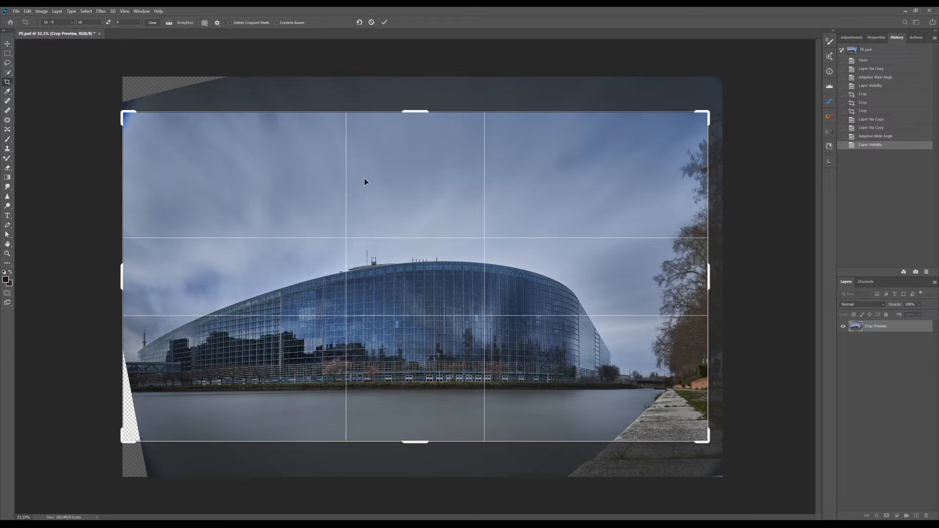
pyautogui.moveTo(120, 277); pyautogui.dragTo(123, 278)
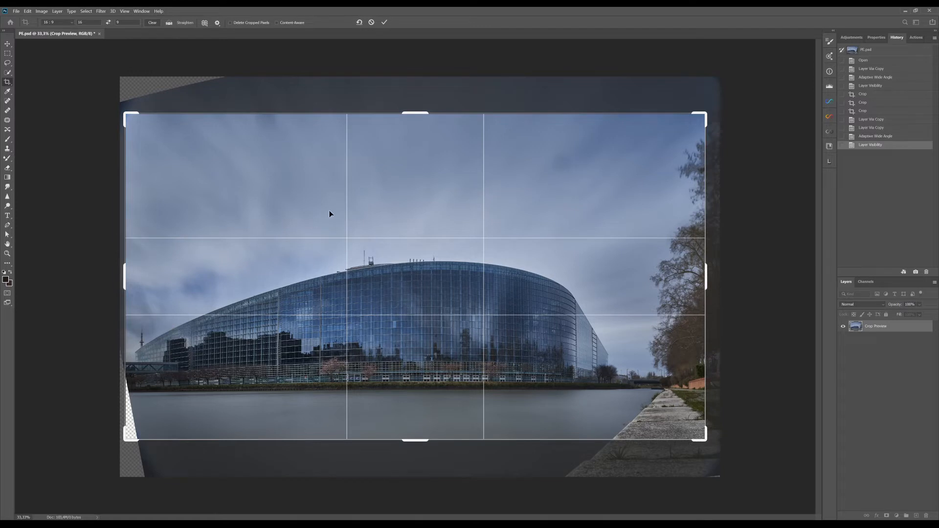
pyautogui.click(384, 23)
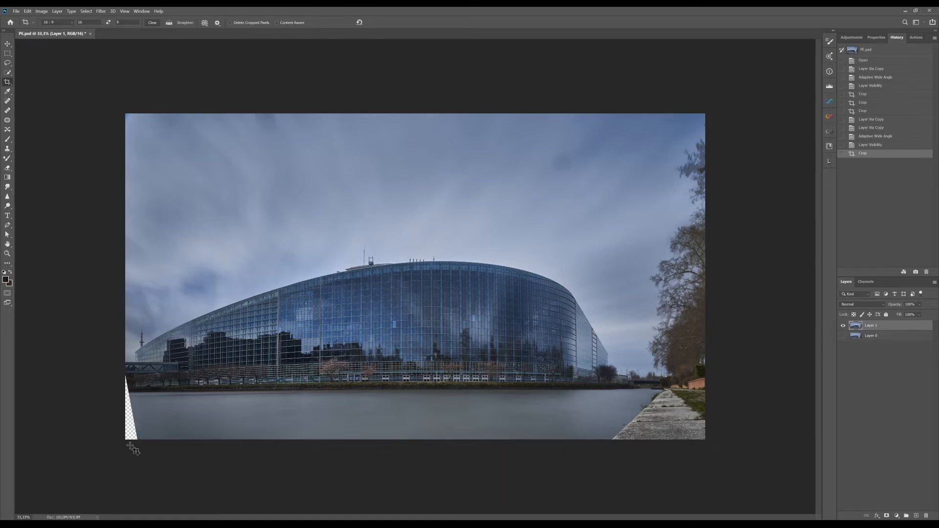
# Select the transparent wedge in the image's lower-left corner with the Magic Wand and expand the selection by 2 pixels
pyautogui.click(9, 75)
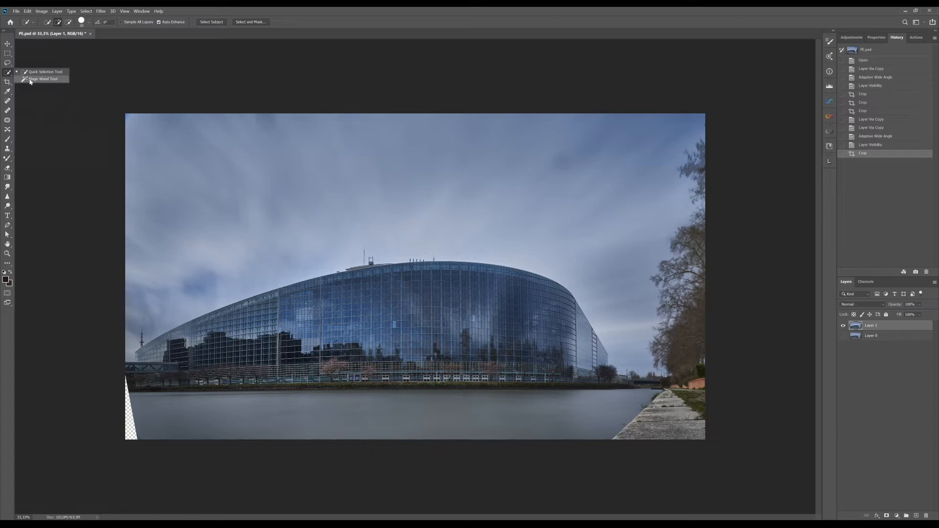
pyautogui.click(31, 79)
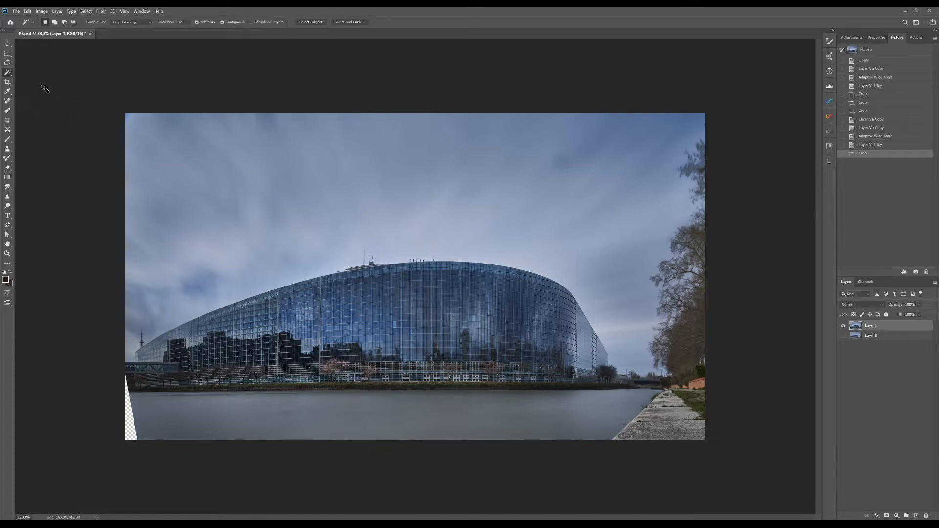
pyautogui.click(135, 435)
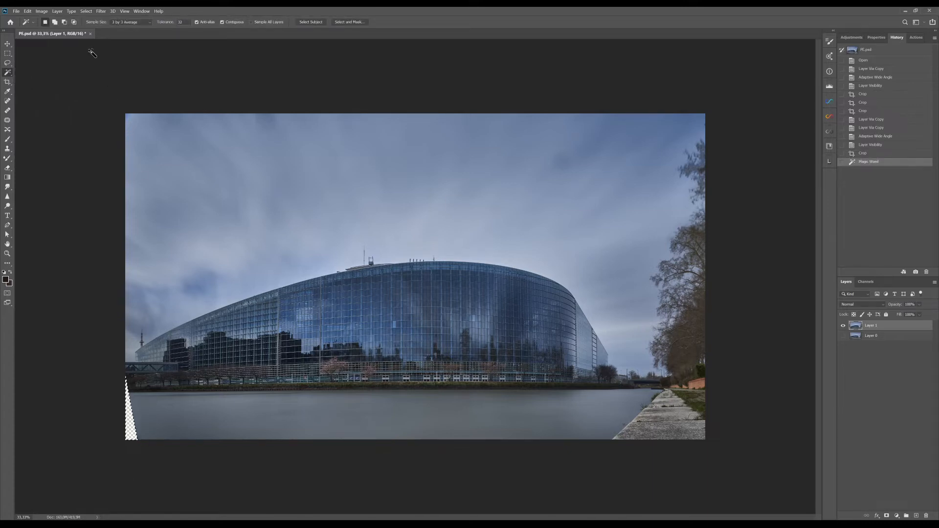
pyautogui.click(87, 13)
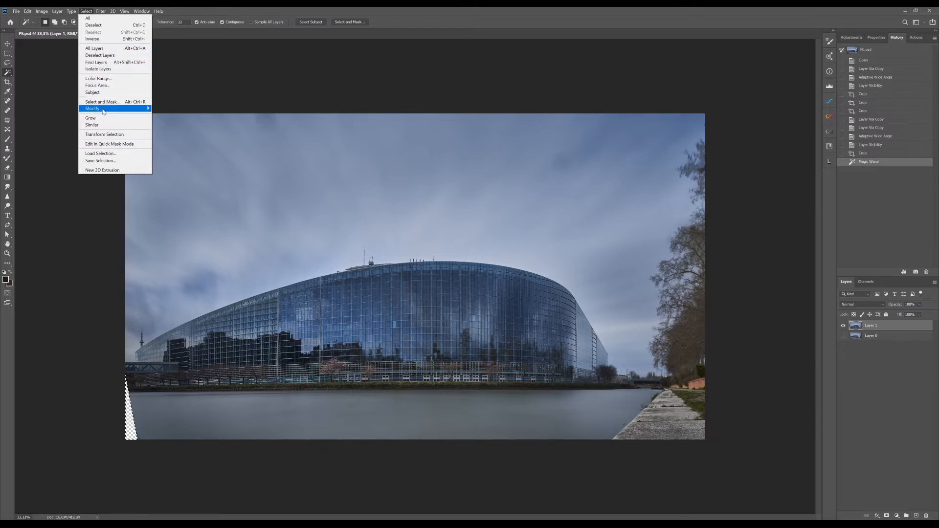
pyautogui.moveTo(103, 112)
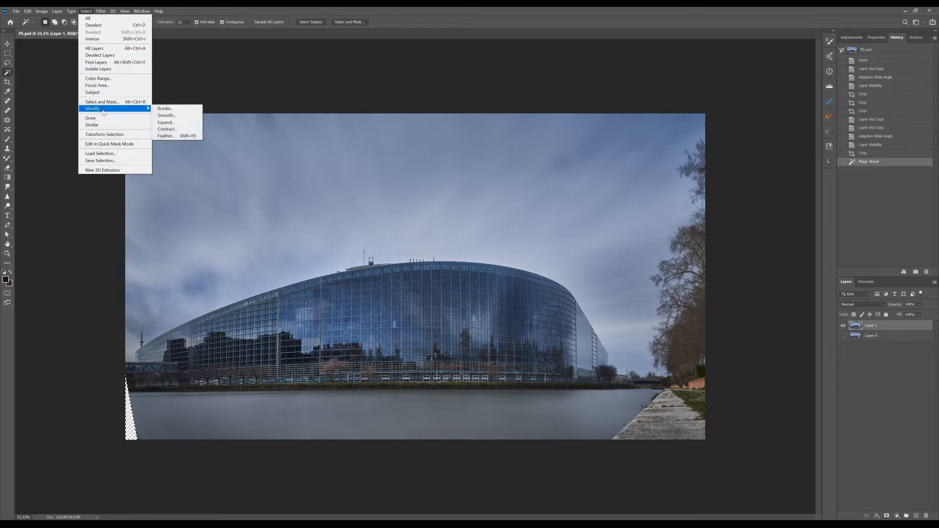
pyautogui.click(173, 122)
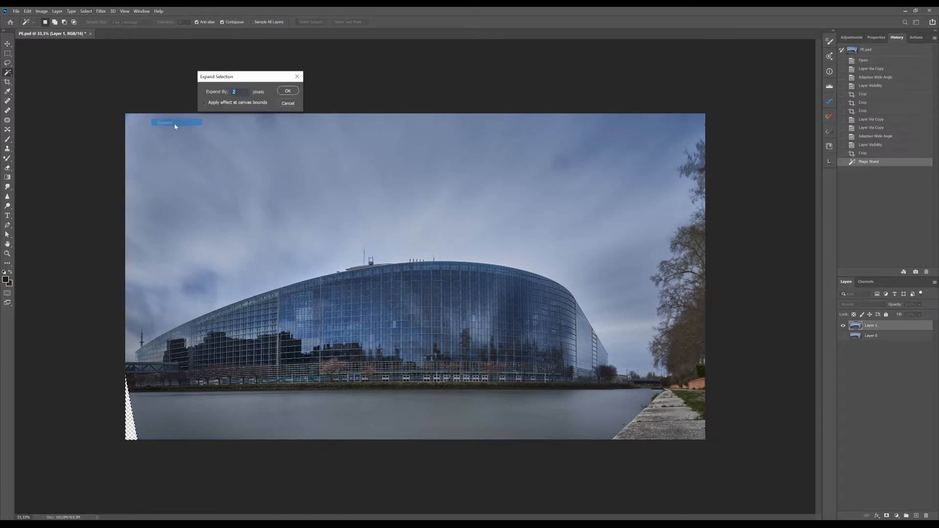
pyautogui.click(290, 91)
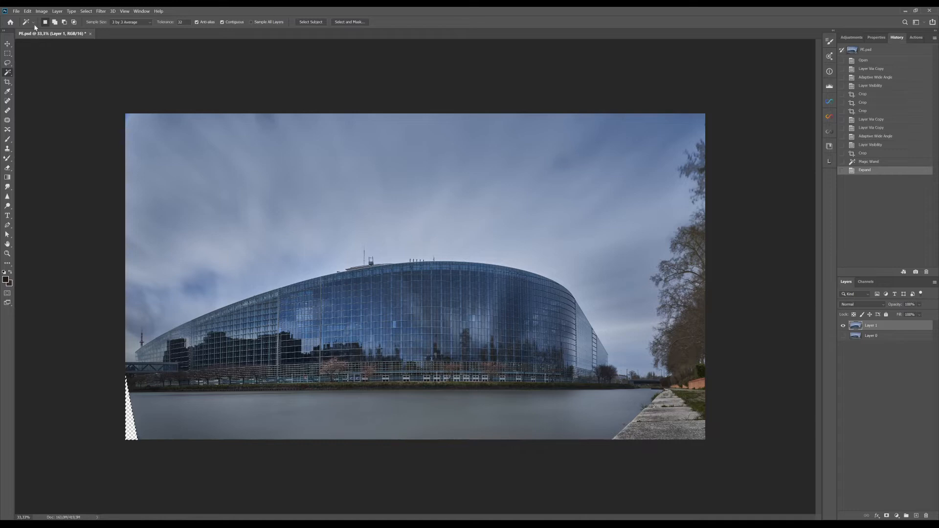
# Fill the selected transparent wedge using the Fill command and clear the selection
pyautogui.click(27, 11)
pyautogui.click(44, 118)
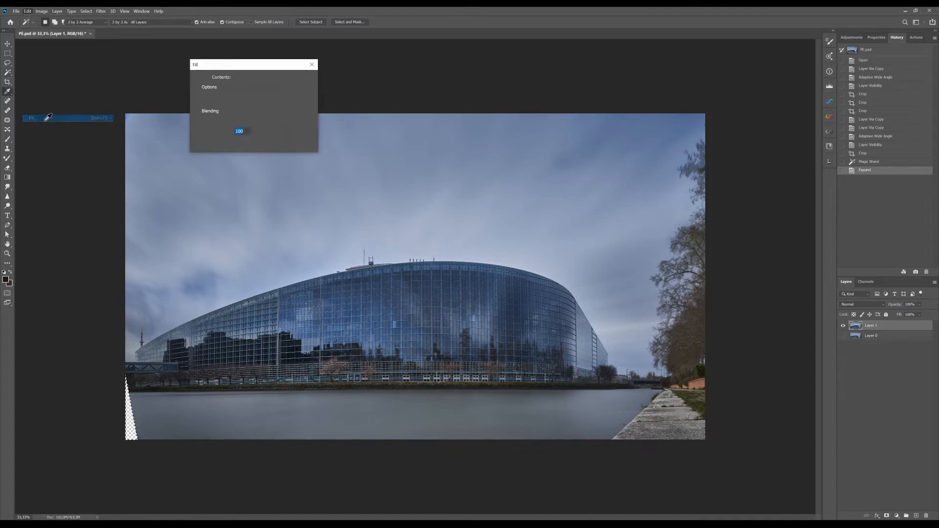
pyautogui.click(303, 78)
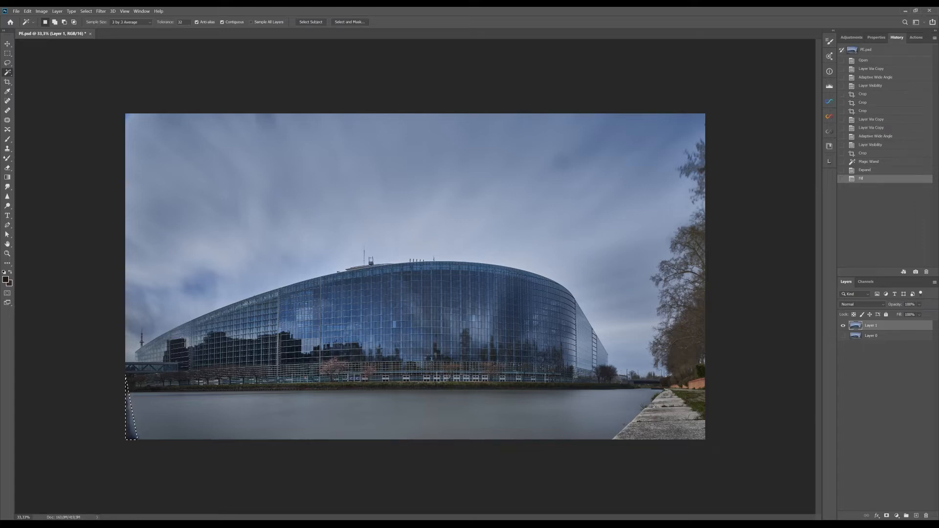
pyautogui.click(7, 53)
pyautogui.hotkey('ctrl', 'd')
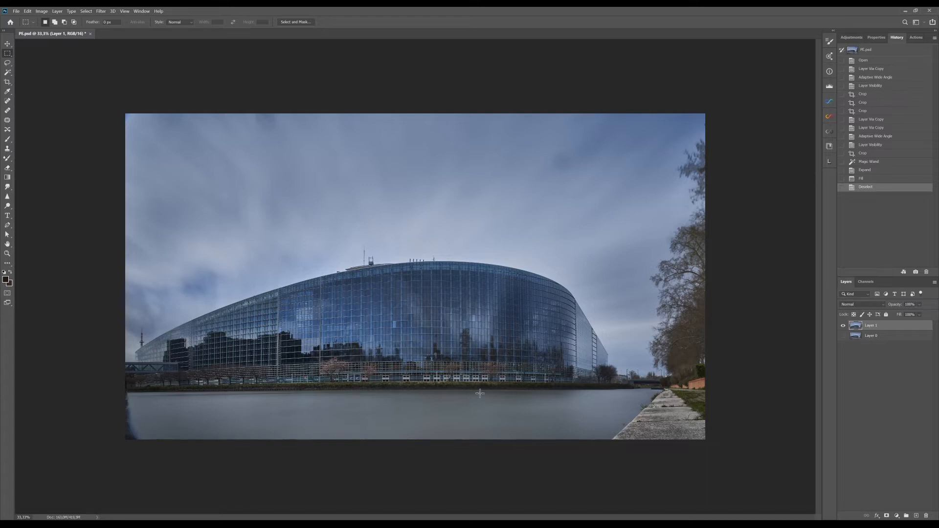
# Revert the fill of the lower-left wedge to the history state with the expanded selection
pyautogui.hotkey('ctrl', '+')
pyautogui.hotkey('ctrl', '+')
pyautogui.hotkey('ctrl', '+')
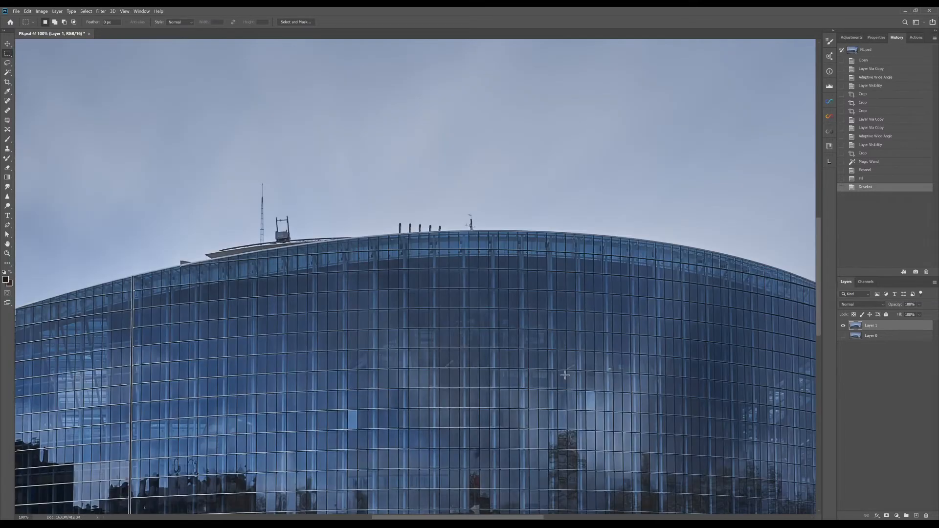
pyautogui.moveTo(286, 380); pyautogui.dragTo(307, 378)
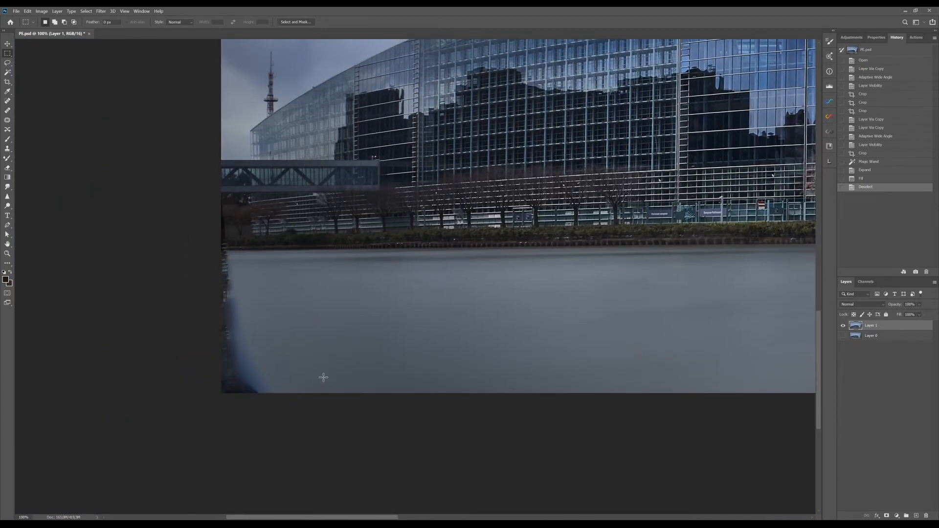
pyautogui.click(878, 180)
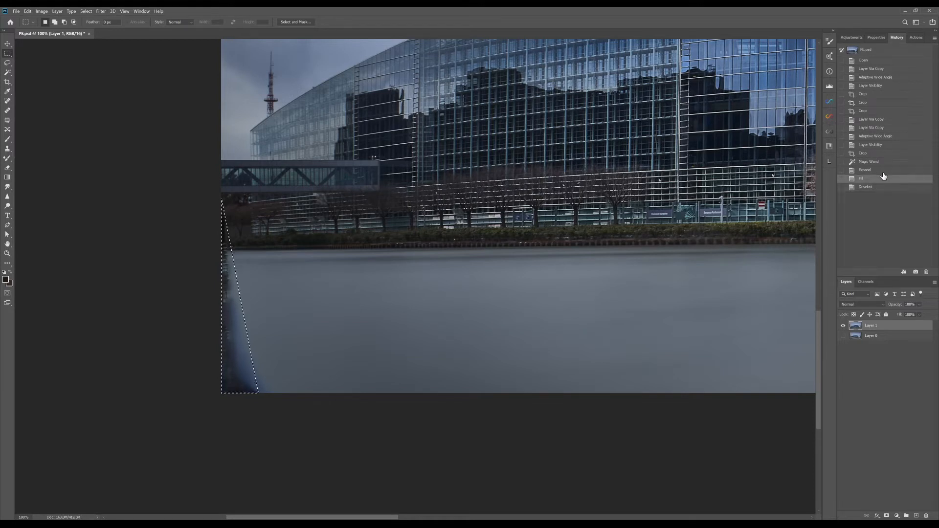
pyautogui.click(883, 171)
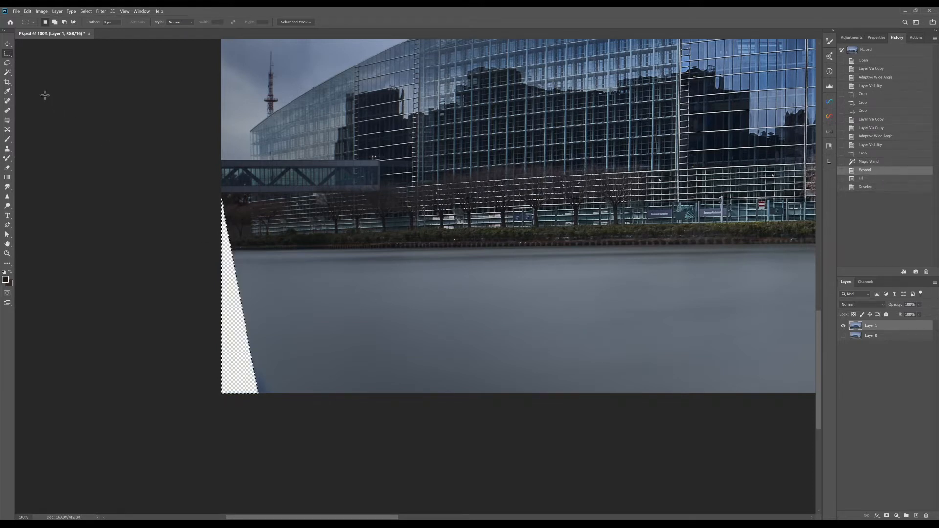
# Fill the selected wedge using Content-Aware Fill with the automatic sampling area, output to a new layer, and clear the selection
pyautogui.click(27, 11)
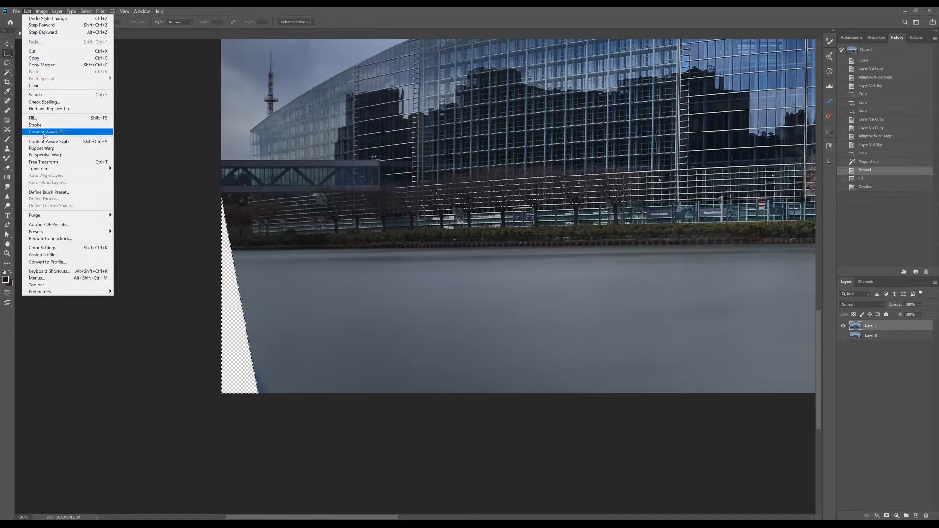
pyautogui.click(44, 132)
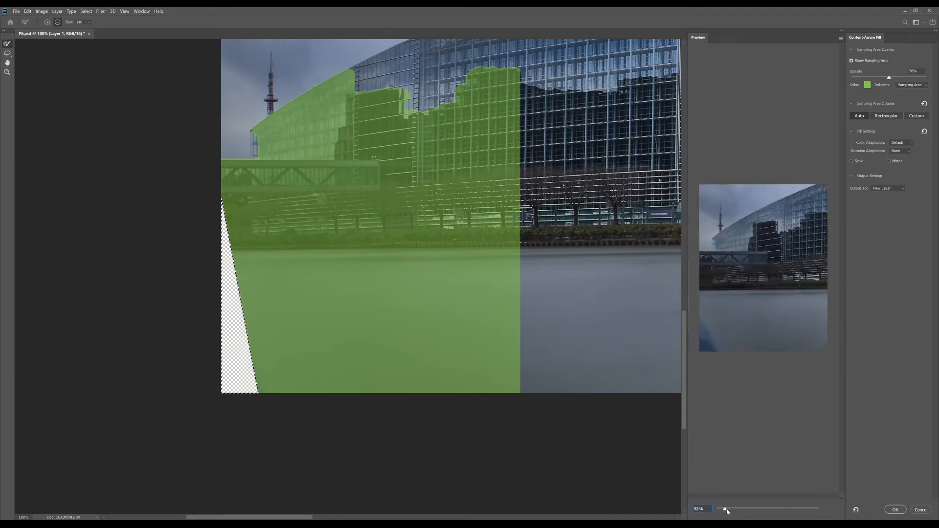
pyautogui.moveTo(729, 510); pyautogui.dragTo(735, 510)
pyautogui.moveTo(732, 308); pyautogui.dragTo(795, 310)
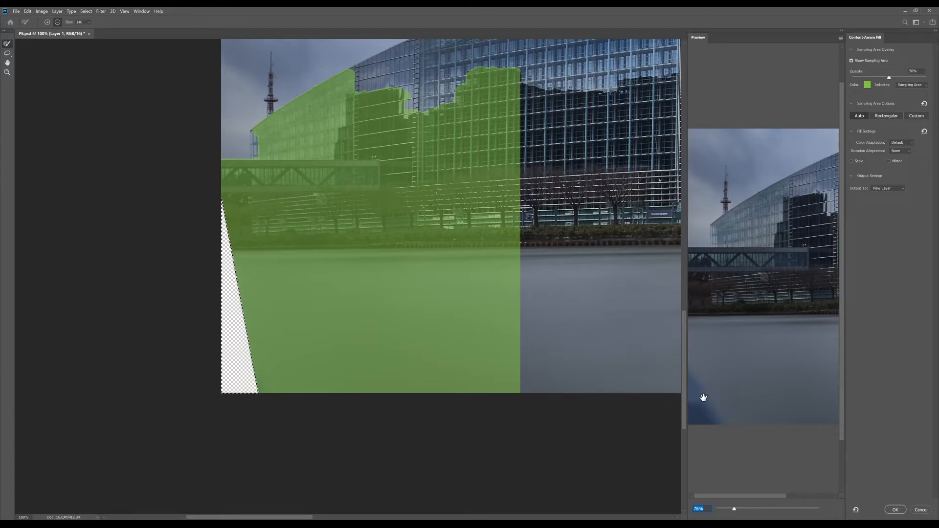
pyautogui.click(900, 511)
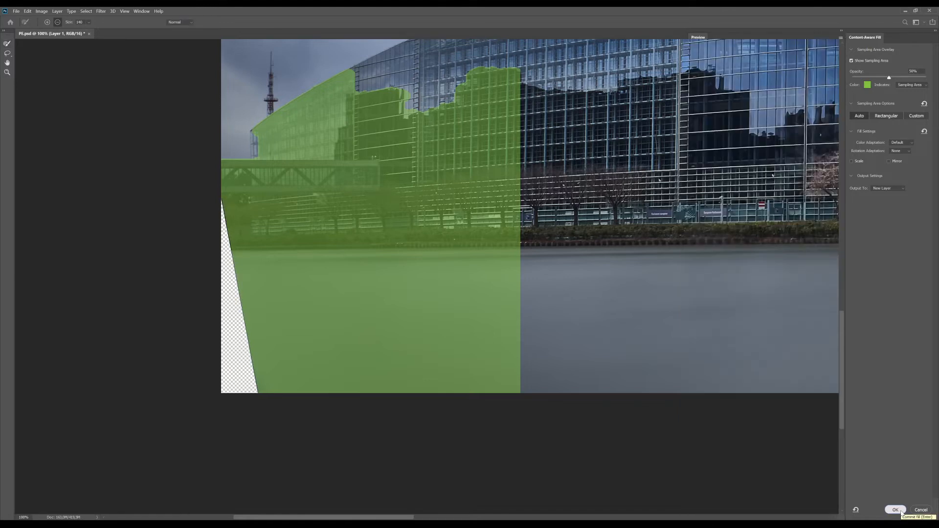
pyautogui.hotkey('ctrl', 'd')
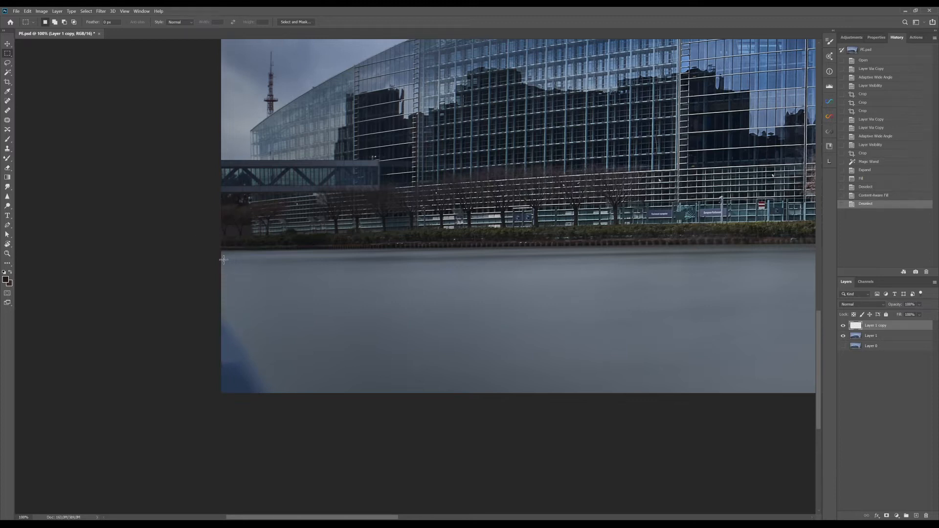
# Toggle the visibility of the content-aware fill layer to compare the corner before and after
pyautogui.click(843, 326)
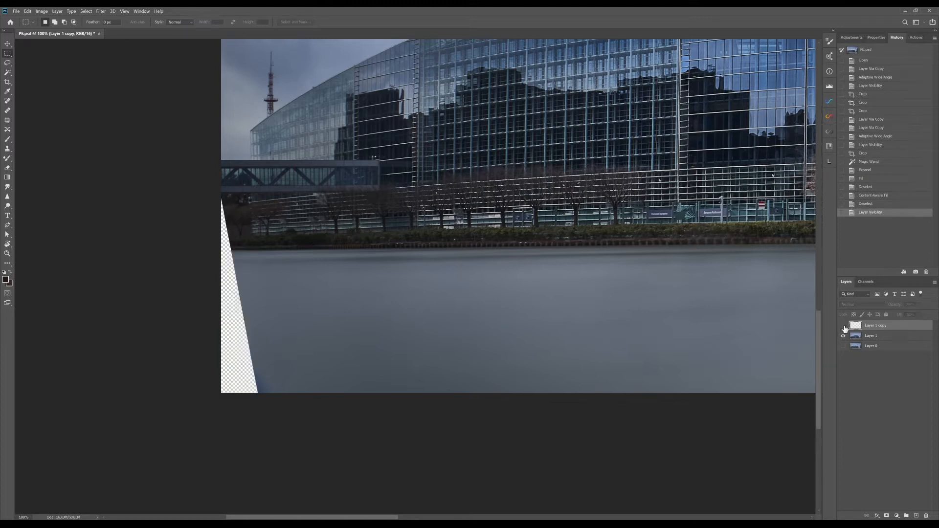
pyautogui.click(844, 327)
pyautogui.click(843, 326)
pyautogui.click(844, 326)
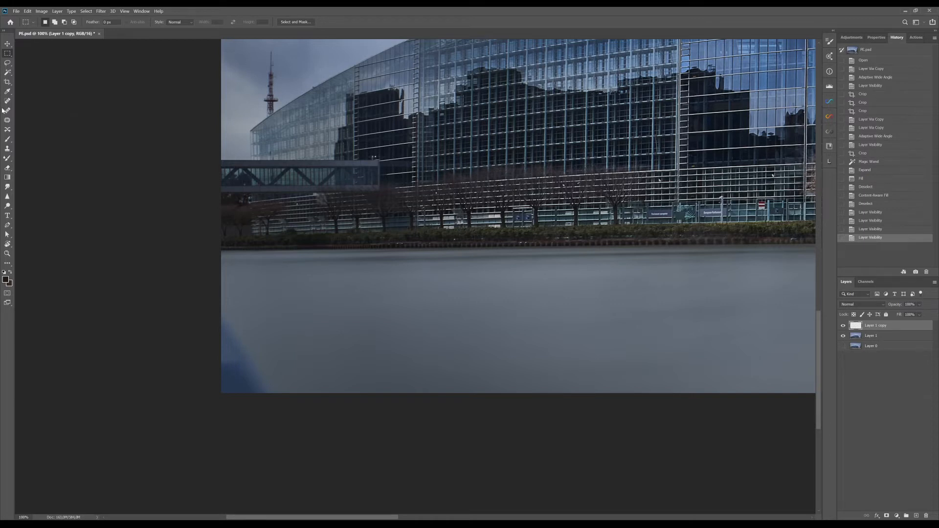
# Clone clean water over the blue patch in the lower-left corner using an enlarged Clone Stamp brush that samples Current & Below
pyautogui.click(9, 149)
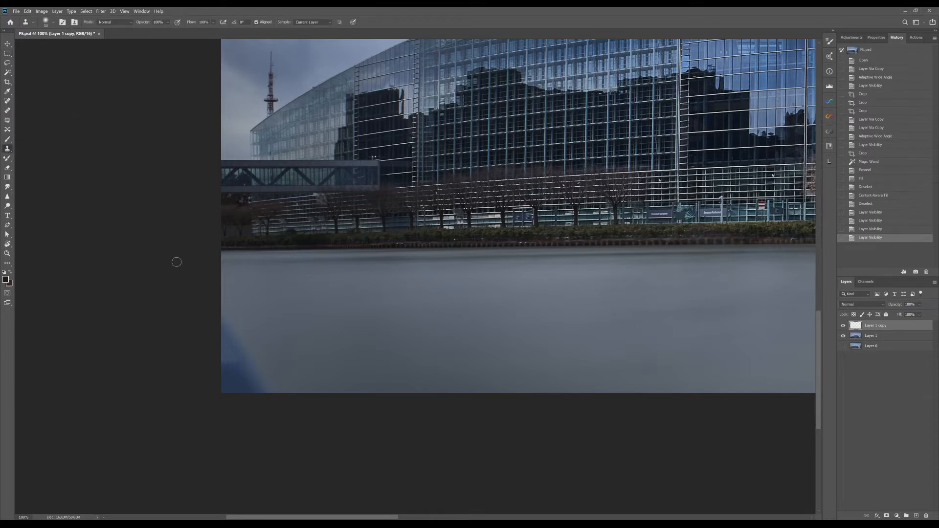
pyautogui.click(314, 22)
pyautogui.click(314, 31)
pyautogui.press(']')
pyautogui.press(']')
pyautogui.press(']')
pyautogui.press(']')
pyautogui.press(']')
pyautogui.press(']')
pyautogui.press(']')
pyautogui.press(']')
pyautogui.keyDown('alt'); pyautogui.click(281, 331); pyautogui.keyUp('alt')
pyautogui.moveTo(243, 331)
pyautogui.mouseDown()
pyautogui.moveTo(257, 372)
pyautogui.moveTo(222, 368)
pyautogui.moveTo(273, 374)
pyautogui.moveTo(255, 382)
pyautogui.moveTo(284, 392)
pyautogui.moveTo(232, 390)
pyautogui.moveTo(255, 381)
pyautogui.mouseUp()
pyautogui.keyDown('alt'); pyautogui.click(289, 340); pyautogui.keyUp('alt')
# Even out the cloned water in the lower-left corner with fresh samples and a larger Clone Stamp brush
pyautogui.keyDown('alt'); pyautogui.click(315, 372); pyautogui.keyUp('alt')
pyautogui.press(']')
pyautogui.press(']')
pyautogui.press(']')
pyautogui.press(']')
pyautogui.press(']')
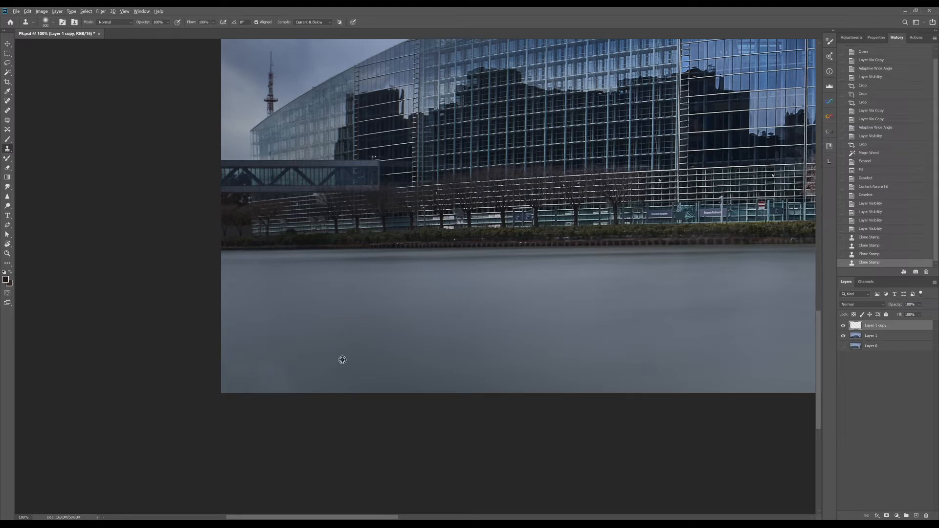
pyautogui.keyDown('alt'); pyautogui.click(342, 359); pyautogui.keyUp('alt')
pyautogui.moveTo(314, 364)
pyautogui.mouseDown()
pyautogui.moveTo(236, 375)
pyautogui.moveTo(298, 372)
pyautogui.moveTo(220, 379)
pyautogui.mouseUp()
pyautogui.moveTo(227, 339); pyautogui.dragTo(228, 334)
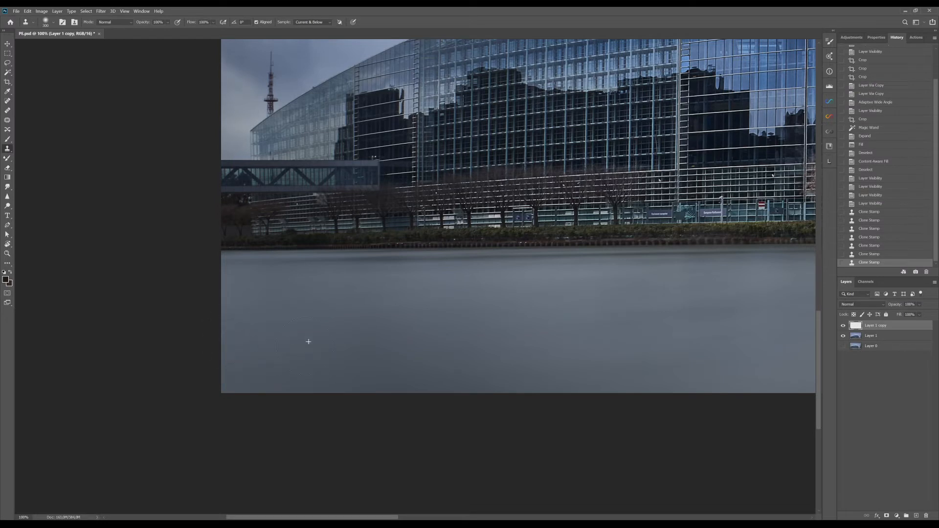
pyautogui.moveTo(305, 346); pyautogui.dragTo(323, 342)
pyautogui.hotkey('ctrl', '-')
pyautogui.hotkey('ctrl', '-')
pyautogui.hotkey('ctrl', '-')
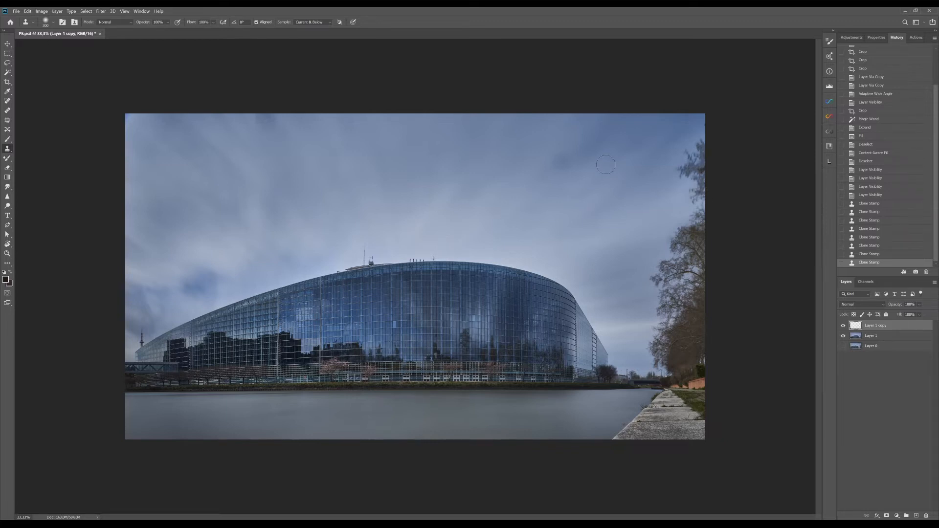
# Clone sky over the smeared branches at the right edge above the tree
pyautogui.hotkey('ctrl', '+')
pyautogui.hotkey('ctrl', '+')
pyautogui.hotkey('ctrl', '+')
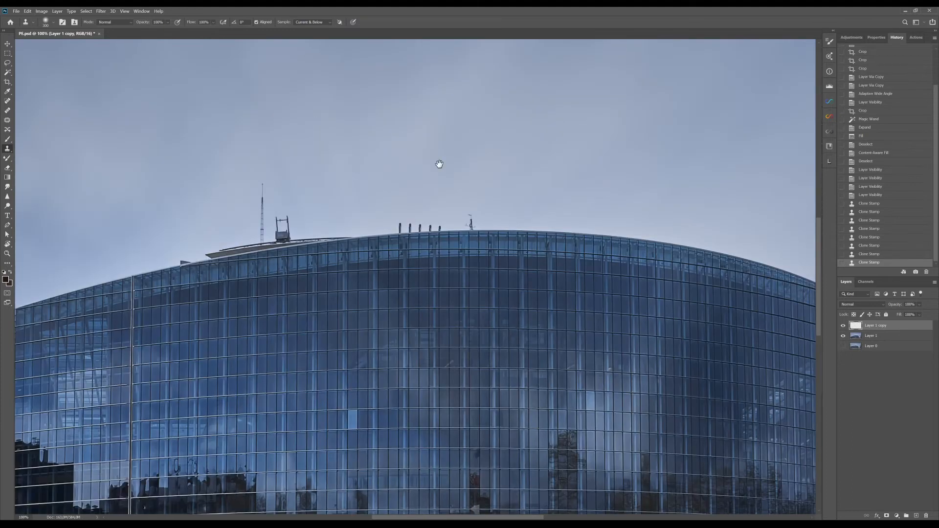
pyautogui.moveTo(559, 171); pyautogui.dragTo(384, 210)
pyautogui.moveTo(606, 234); pyautogui.dragTo(410, 221)
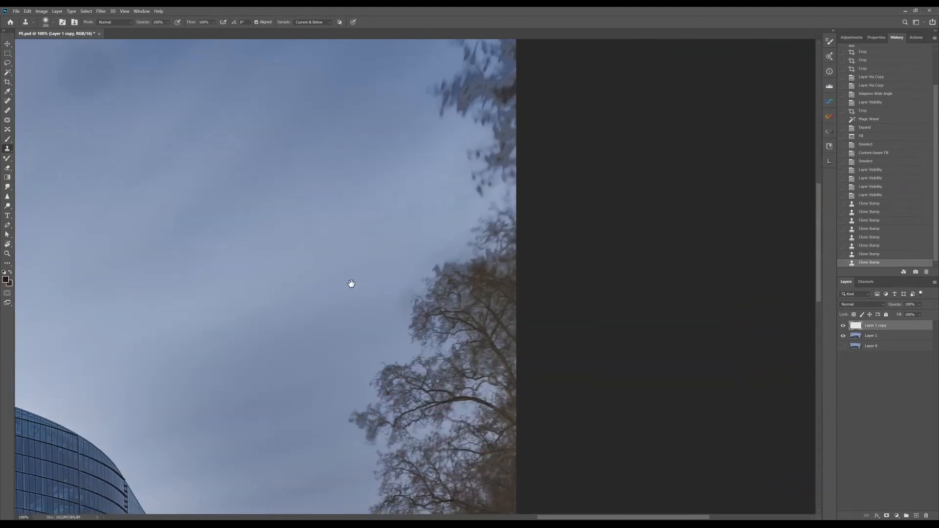
pyautogui.moveTo(369, 377); pyautogui.dragTo(361, 307)
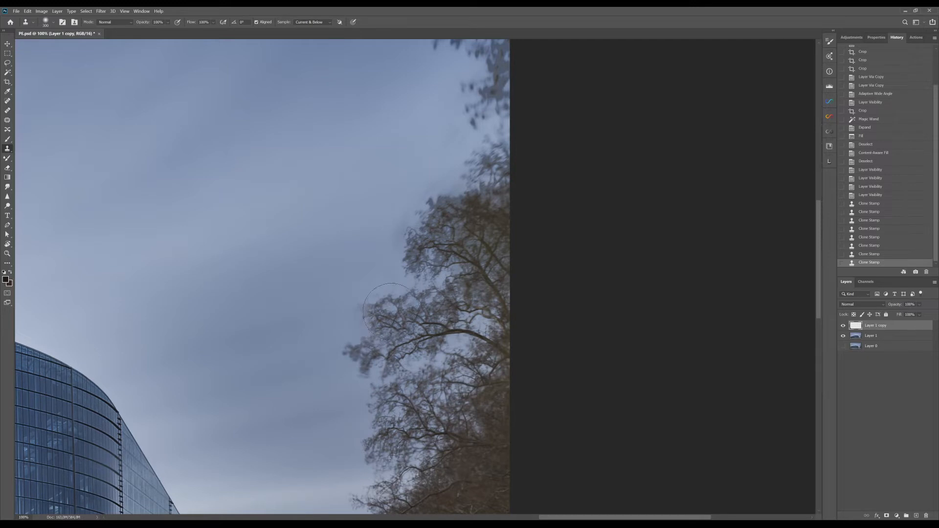
pyautogui.moveTo(453, 210); pyautogui.dragTo(426, 328)
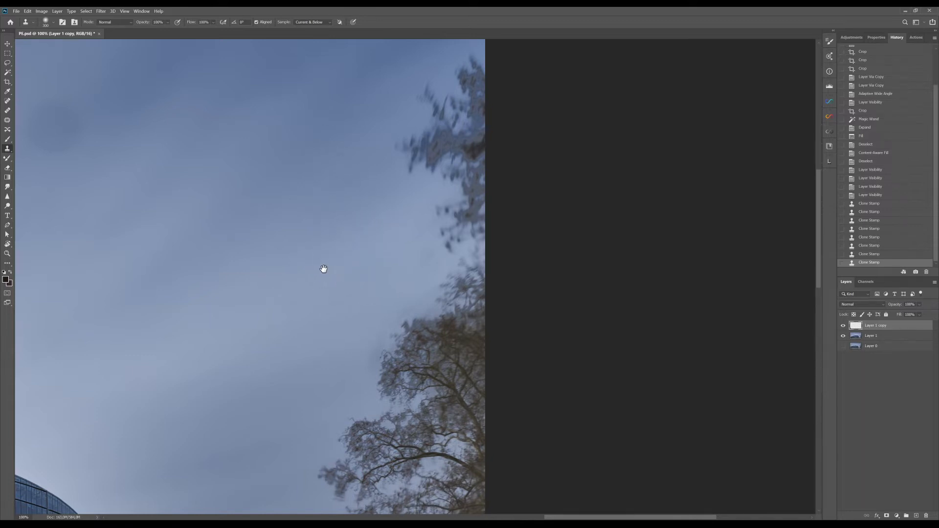
pyautogui.moveTo(323, 268); pyautogui.dragTo(394, 153)
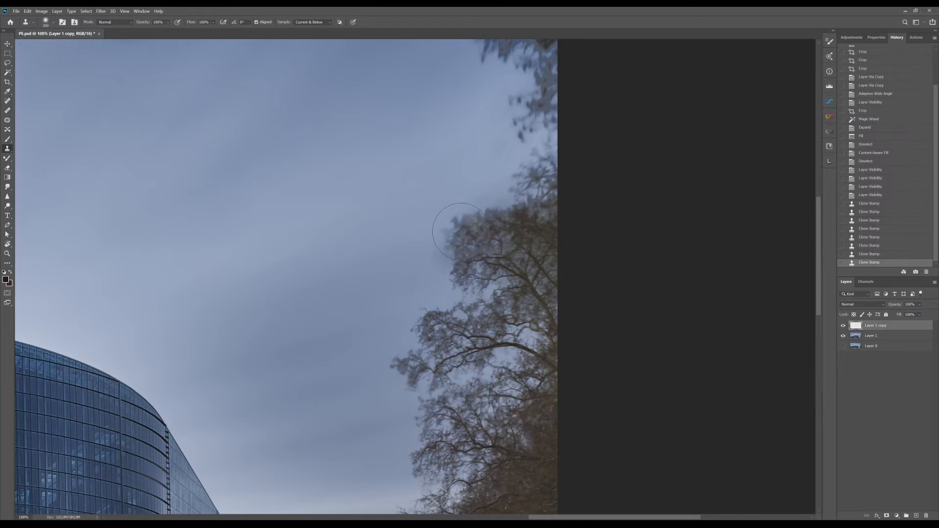
pyautogui.moveTo(443, 157); pyautogui.dragTo(436, 259)
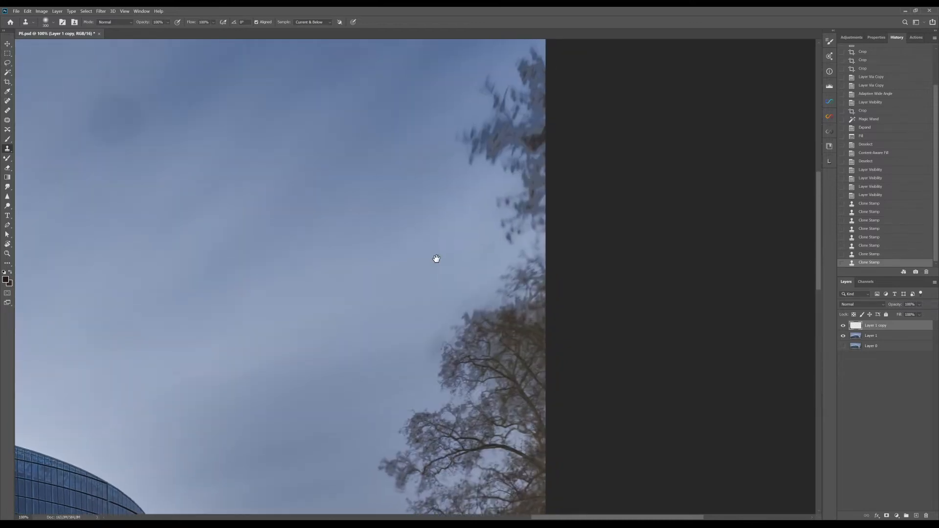
pyautogui.moveTo(436, 203); pyautogui.dragTo(428, 260)
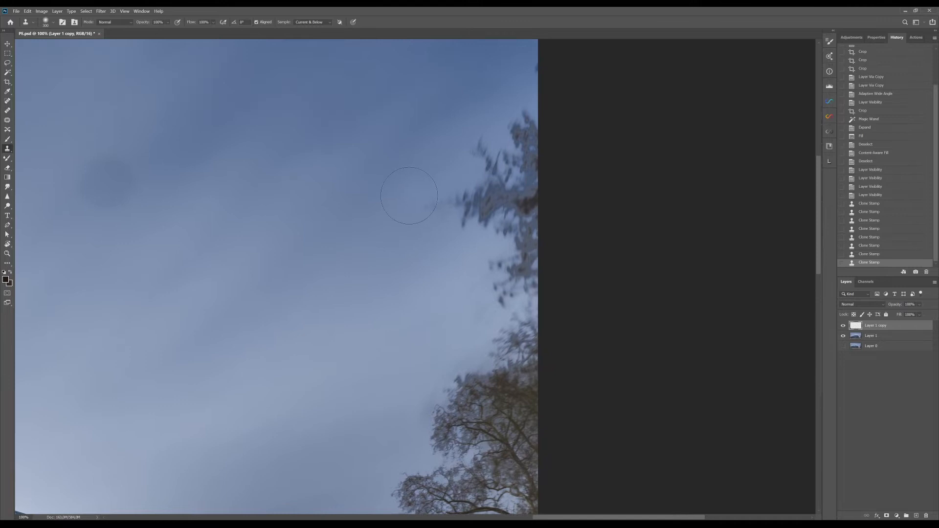
pyautogui.press(']')
pyautogui.keyDown('alt'); pyautogui.click(370, 269); pyautogui.keyUp('alt')
pyautogui.moveTo(453, 228)
pyautogui.mouseDown()
pyautogui.moveTo(493, 187)
pyautogui.moveTo(517, 121)
pyautogui.moveTo(496, 235)
pyautogui.moveTo(470, 250)
pyautogui.moveTo(489, 242)
pyautogui.moveTo(492, 251)
pyautogui.moveTo(422, 291)
pyautogui.moveTo(381, 334)
pyautogui.moveTo(376, 345)
pyautogui.moveTo(386, 354)
pyautogui.moveTo(370, 357)
pyautogui.moveTo(470, 278)
pyautogui.mouseUp()
# Clean up the tree's upper outline with a smaller Clone Stamp brush, undoing and redoing the final stroke
pyautogui.press('[')
pyautogui.press('[')
pyautogui.press('[')
pyautogui.press('[')
pyautogui.press('[')
pyautogui.press('[')
pyautogui.press('[')
pyautogui.press('[')
pyautogui.press('[')
pyautogui.press('[')
pyautogui.press('[')
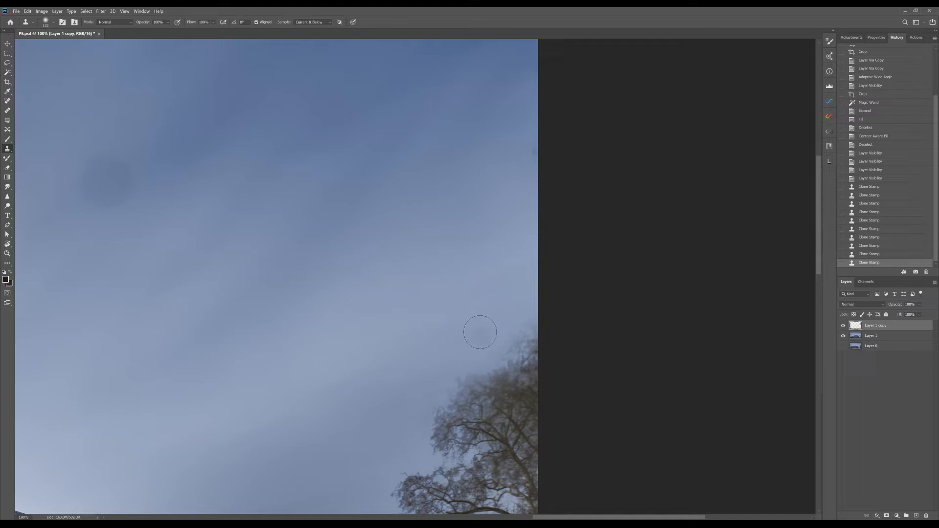
pyautogui.moveTo(490, 341); pyautogui.dragTo(525, 334)
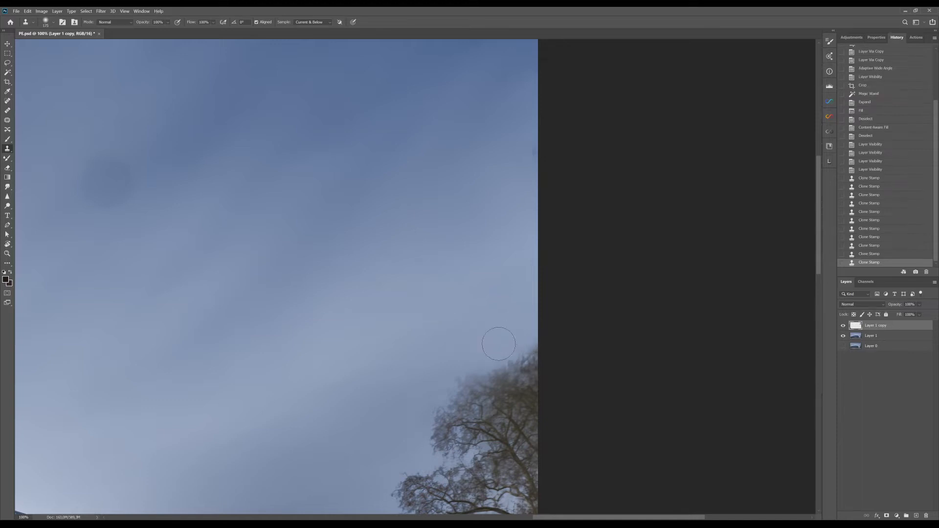
pyautogui.keyDown('alt'); pyautogui.click(484, 375); pyautogui.keyUp('alt')
pyautogui.moveTo(516, 350)
pyautogui.mouseDown()
pyautogui.moveTo(524, 358)
pyautogui.moveTo(511, 345)
pyautogui.moveTo(518, 342)
pyautogui.moveTo(488, 339)
pyautogui.moveTo(426, 374)
pyautogui.mouseUp()
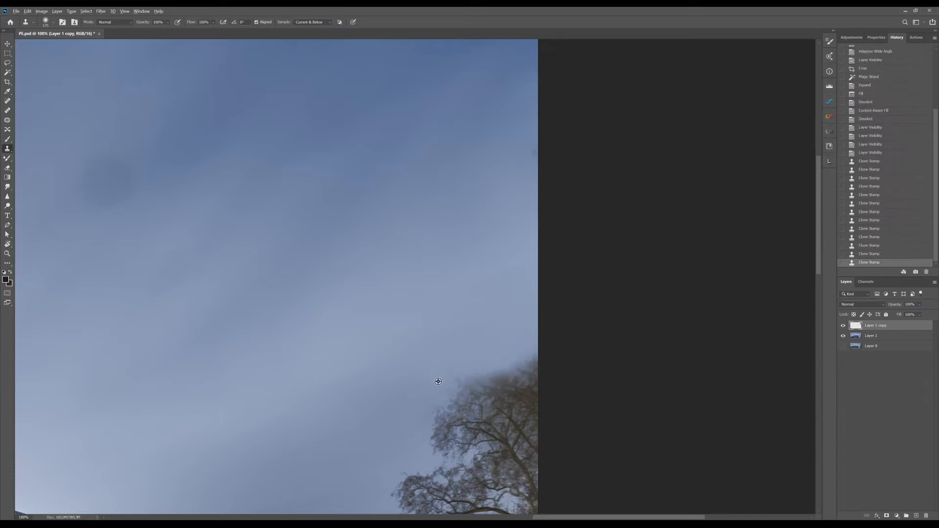
pyautogui.click(873, 254)
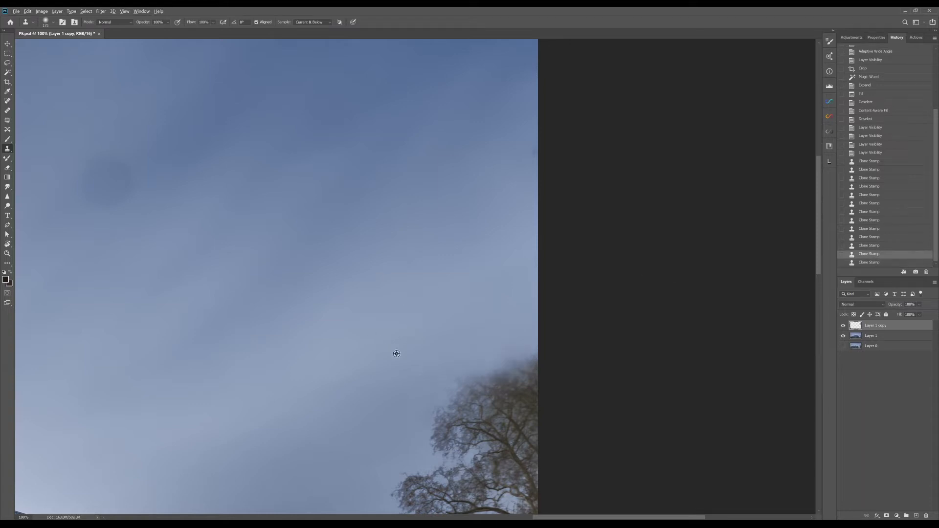
pyautogui.click(467, 356)
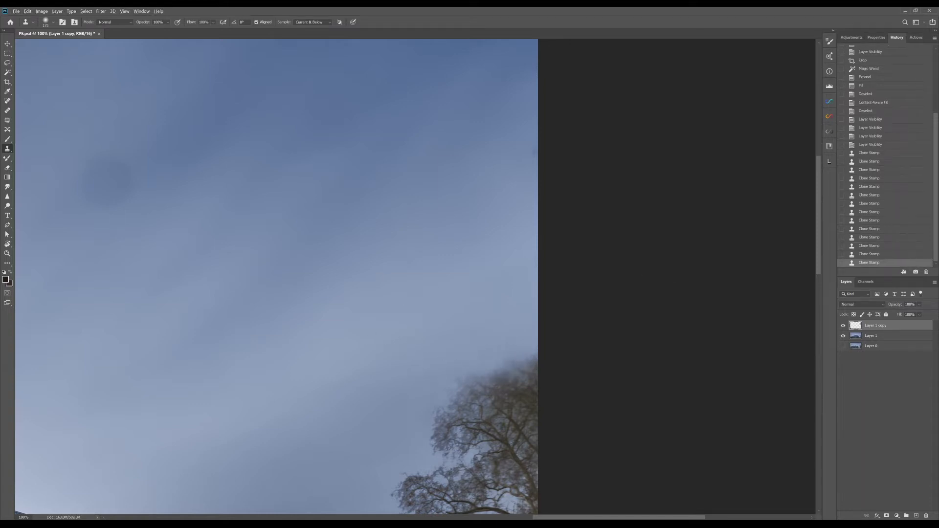
pyautogui.hotkey('ctrl', '-')
pyautogui.hotkey('ctrl', '-')
pyautogui.hotkey('ctrl', '-')
pyautogui.hotkey('ctrl', '-')
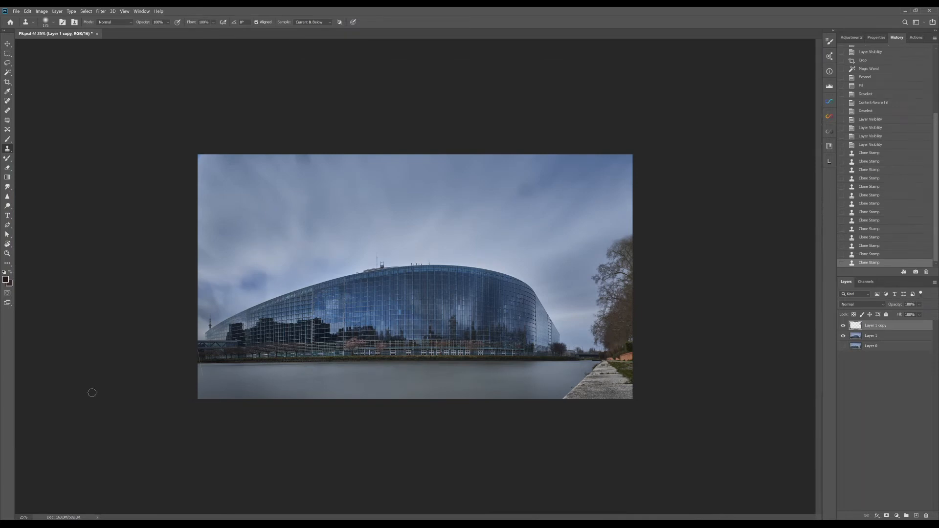
# Merge the retouching layer Layer 1 copy with Layer 1 and duplicate the merged layer
pyautogui.click(7, 53)
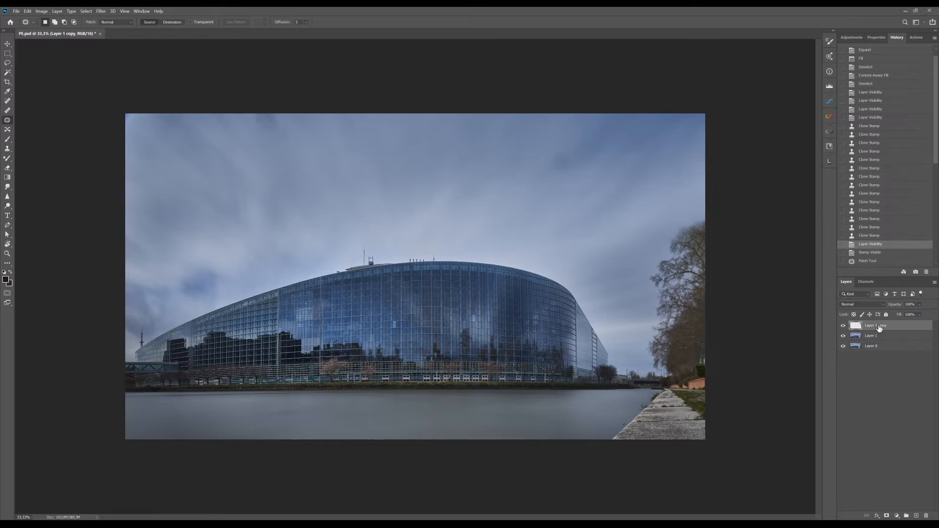
pyautogui.keyDown('shift'); pyautogui.click(893, 337); pyautogui.keyUp('shift')
pyautogui.rightClick(893, 337)
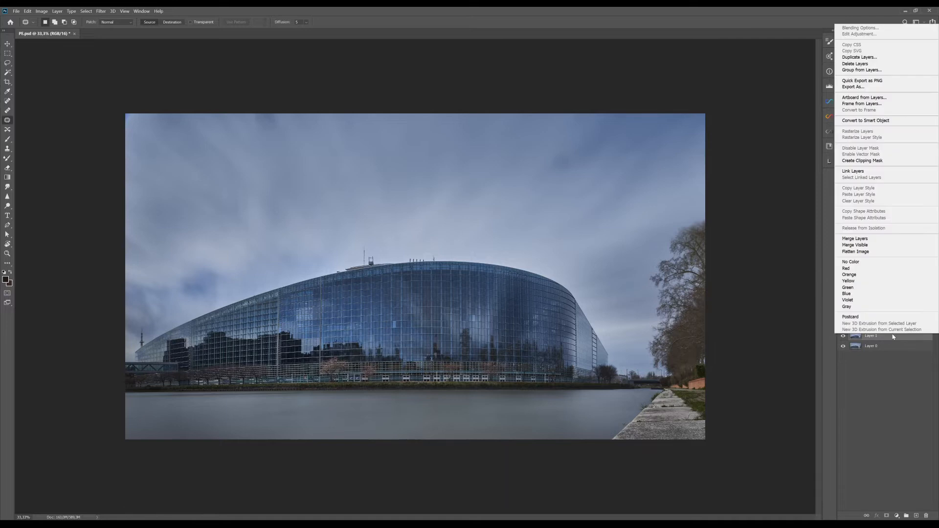
pyautogui.click(862, 239)
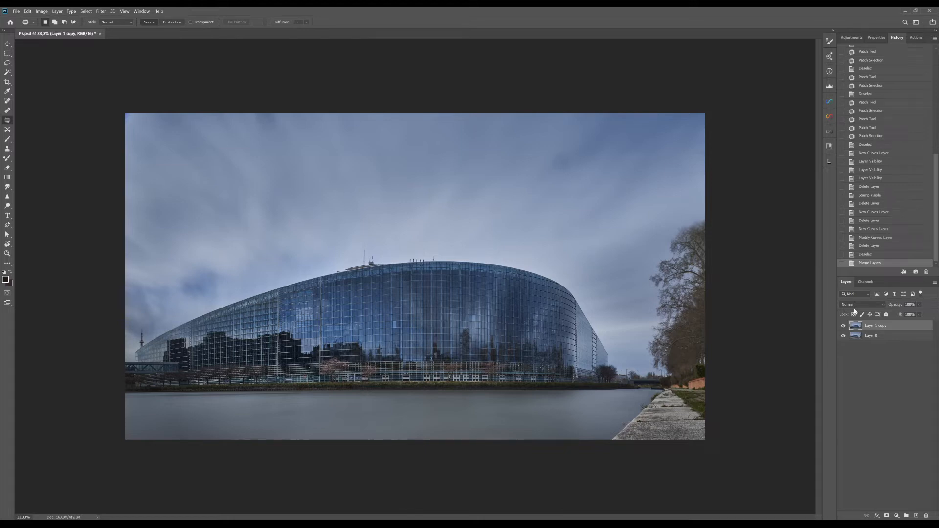
pyautogui.hotkey('ctrl', 'j')
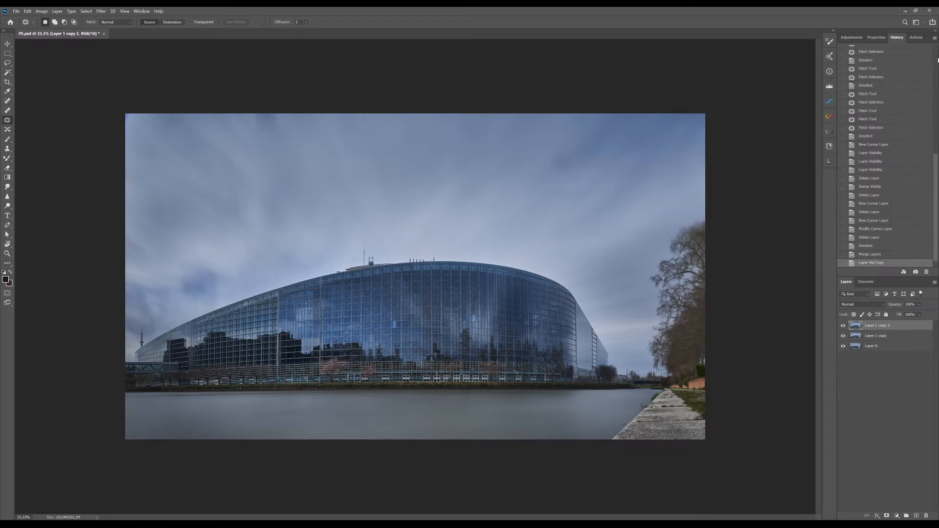
# Run the Solar Curve Adjustment Layer action above the duplicated layer and show the properties of the resulting curve
pyautogui.click(917, 39)
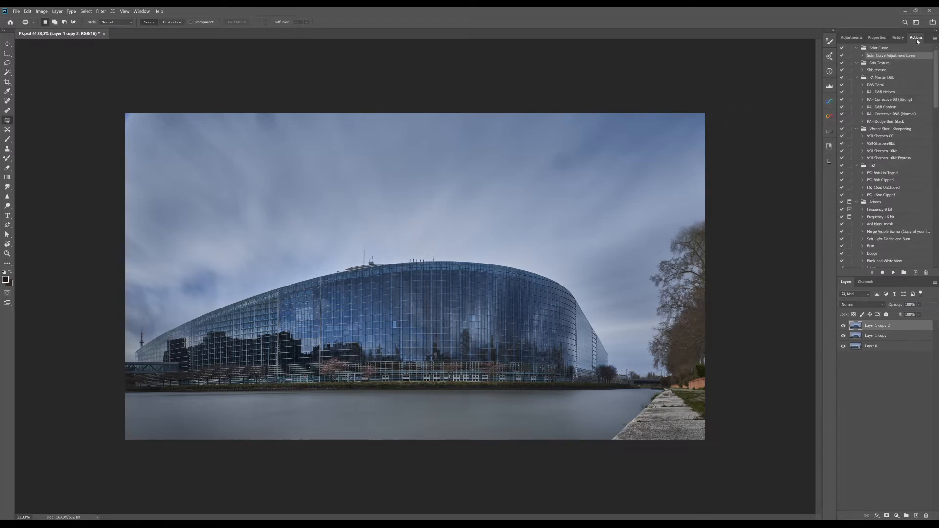
pyautogui.click(894, 273)
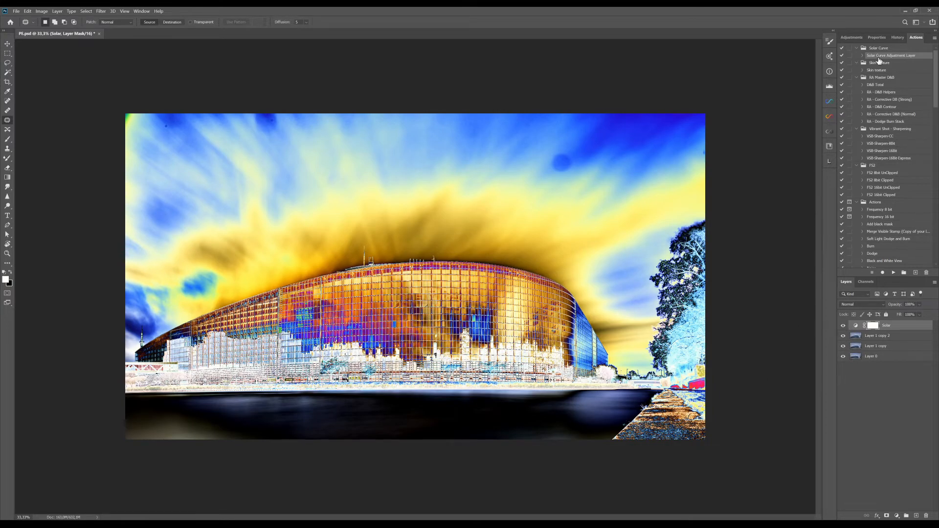
pyautogui.click(876, 38)
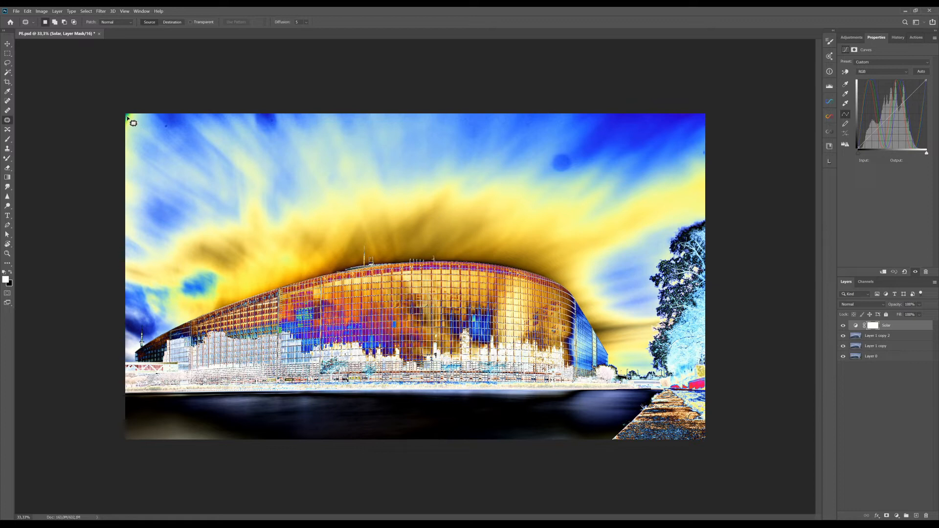
# Hide the Solar layer, patch the dark round spot in the upper-right sky on Layer 1 copy 2, and show Solar again
pyautogui.click(844, 326)
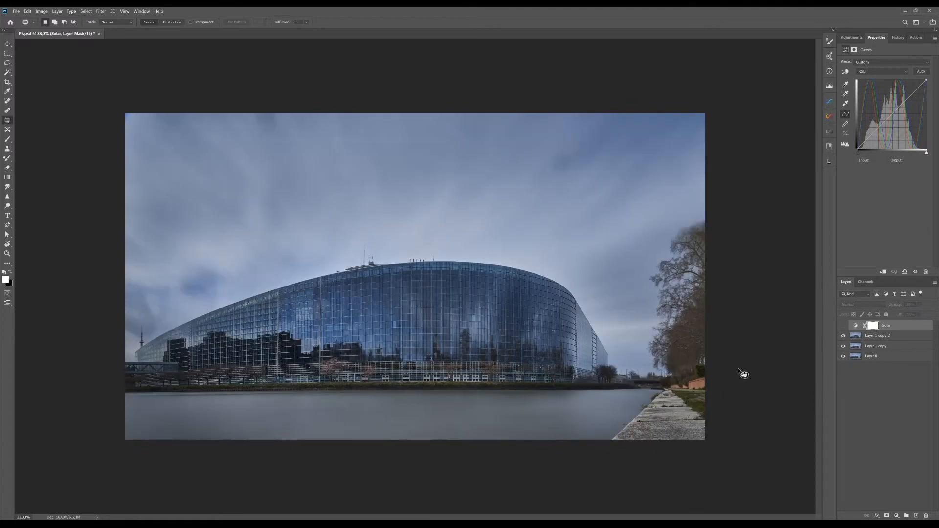
pyautogui.click(881, 338)
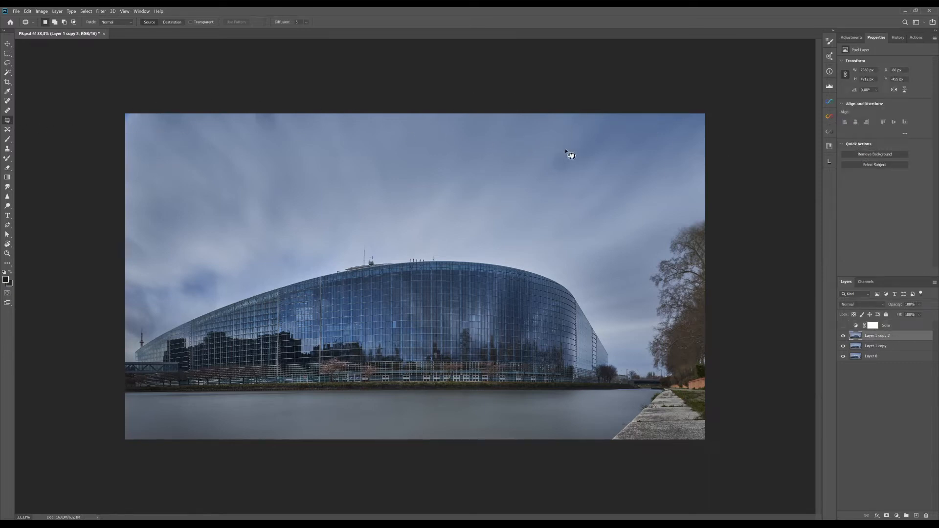
pyautogui.moveTo(563, 149)
pyautogui.mouseDown()
pyautogui.moveTo(547, 159)
pyautogui.moveTo(556, 176)
pyautogui.moveTo(572, 172)
pyautogui.moveTo(573, 151)
pyautogui.moveTo(564, 162)
pyautogui.moveTo(589, 138)
pyautogui.mouseUp()
pyautogui.moveTo(588, 140); pyautogui.dragTo(588, 140)
pyautogui.hotkey('ctrl', 'd')
pyautogui.click(843, 326)
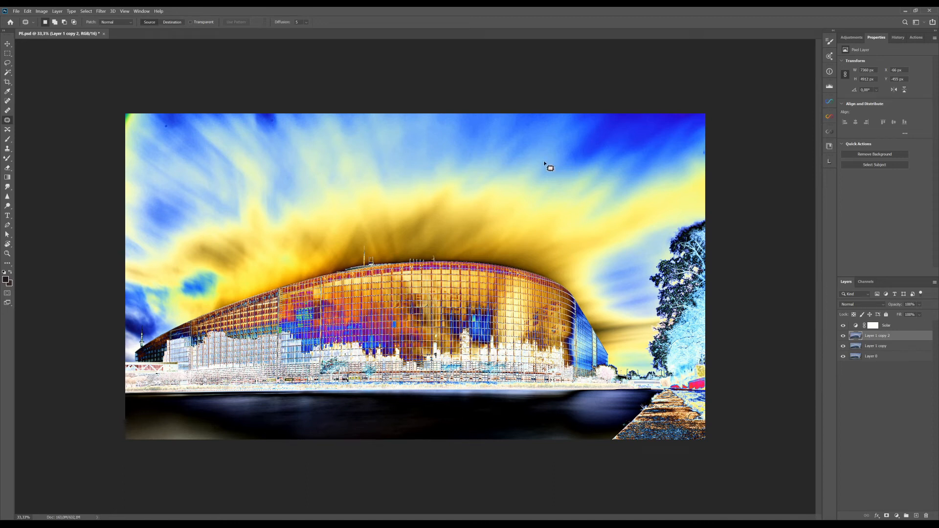
# Patch the remaining uneven areas around the repaired spot in the upper-right sky and compare with the Solar layer off and on
pyautogui.moveTo(546, 158)
pyautogui.mouseDown()
pyautogui.moveTo(541, 176)
pyautogui.moveTo(553, 163)
pyautogui.mouseUp()
pyautogui.moveTo(559, 145)
pyautogui.mouseDown()
pyautogui.moveTo(567, 172)
pyautogui.moveTo(576, 141)
pyautogui.mouseUp()
pyautogui.moveTo(551, 174)
pyautogui.mouseDown()
pyautogui.moveTo(566, 181)
pyautogui.moveTo(569, 161)
pyautogui.mouseUp()
pyautogui.hotkey('ctrl', 'd')
pyautogui.click(843, 326)
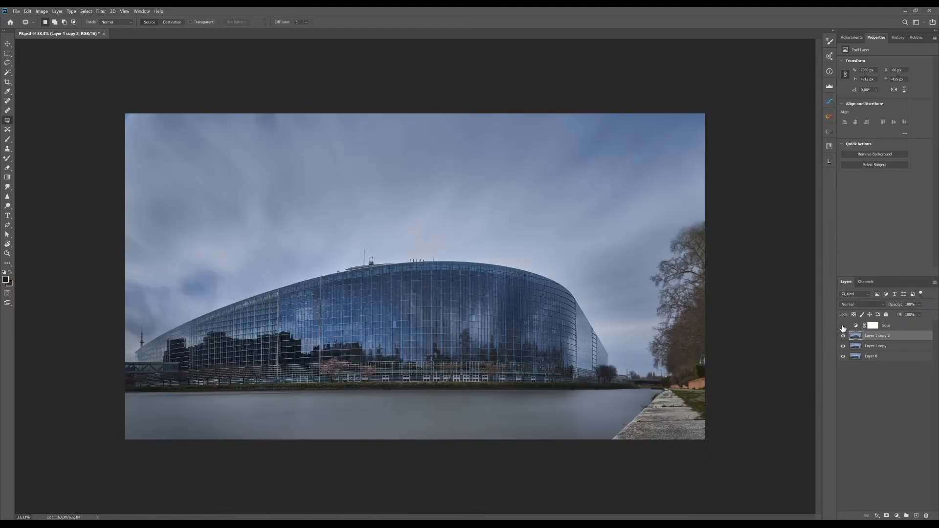
pyautogui.click(843, 325)
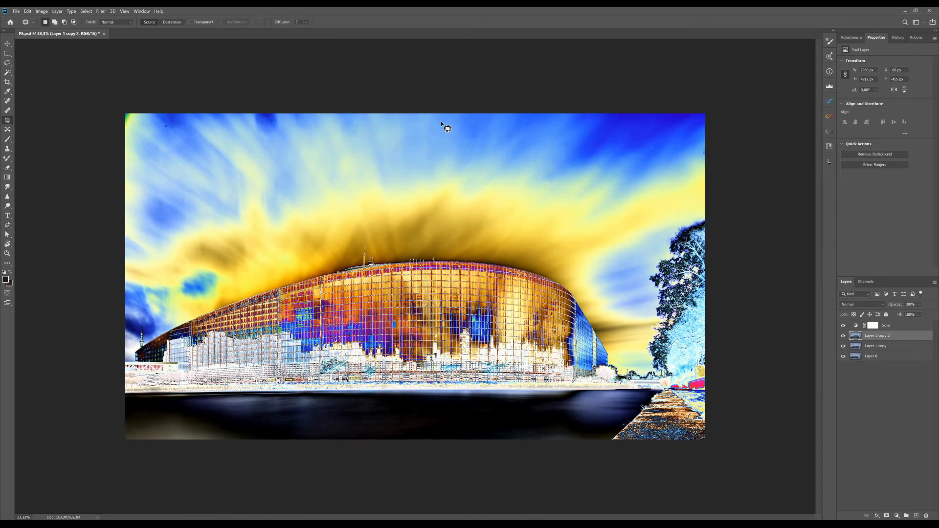
# Patch the small blemish in the upper sky just right of the image's centre with neighbouring sky
pyautogui.moveTo(451, 131)
pyautogui.mouseDown()
pyautogui.moveTo(470, 140)
pyautogui.moveTo(484, 128)
pyautogui.moveTo(462, 138)
pyautogui.mouseUp()
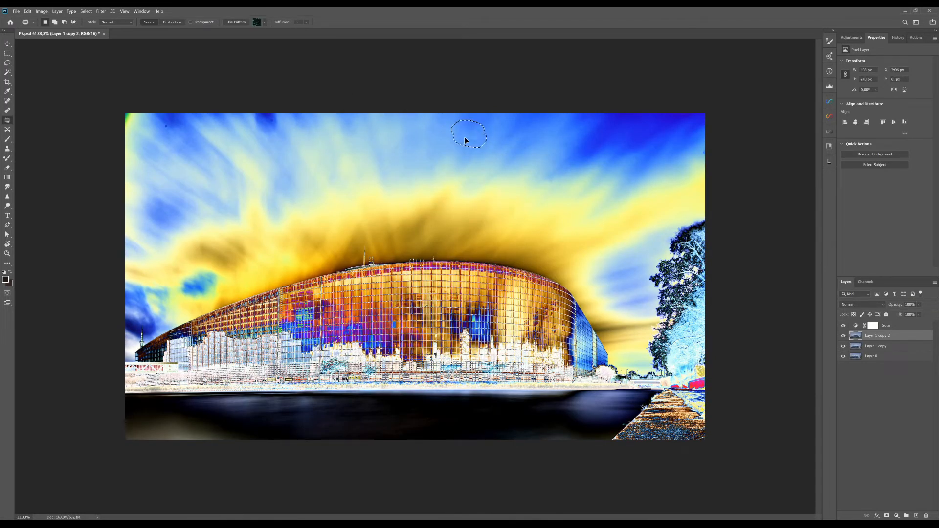
pyautogui.moveTo(527, 121)
pyautogui.mouseDown()
pyautogui.moveTo(538, 129)
pyautogui.moveTo(520, 137)
pyautogui.mouseUp()
pyautogui.hotkey('ctrl', 'd')
# Try to patch the blemish at the sky's right edge and revert that patch through the history
pyautogui.moveTo(696, 151)
pyautogui.mouseDown()
pyautogui.moveTo(714, 153)
pyautogui.moveTo(695, 160)
pyautogui.mouseUp()
pyautogui.hotkey('ctrl', 'd')
pyautogui.click(897, 37)
pyautogui.click(884, 255)
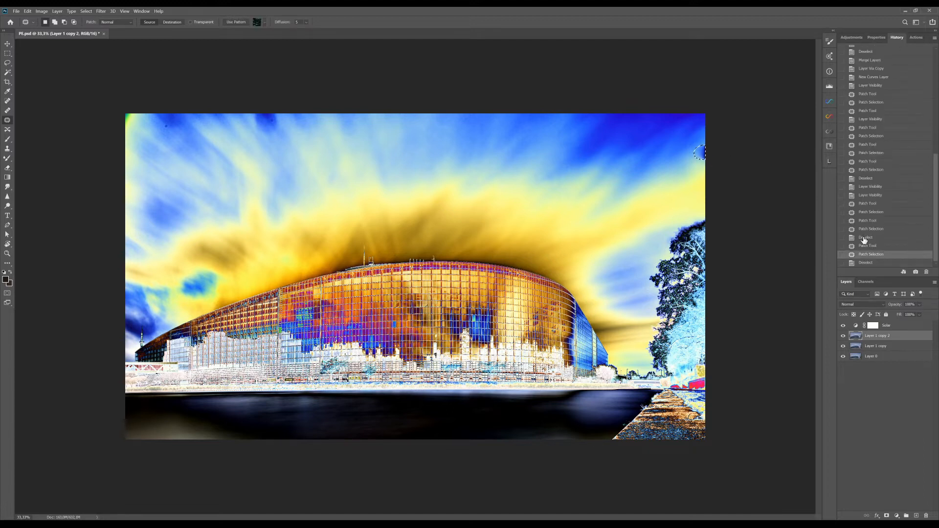
pyautogui.click(864, 238)
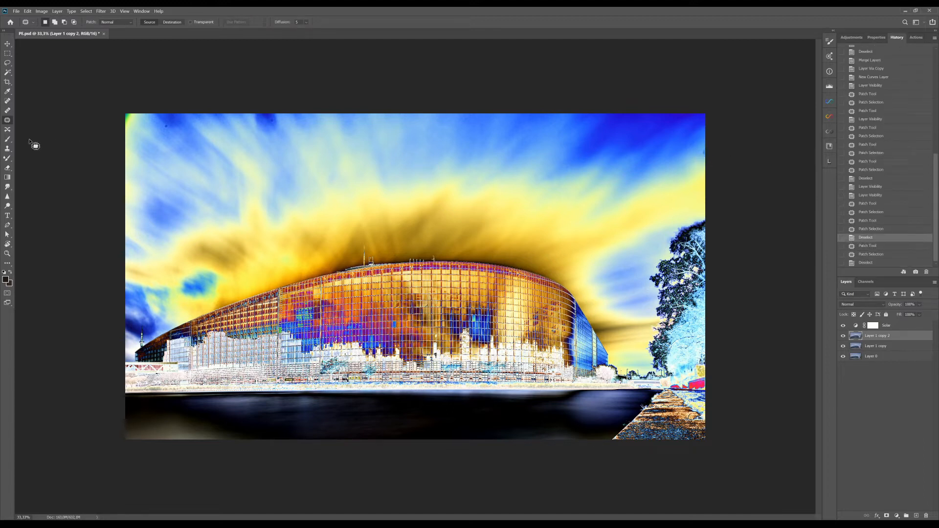
# Clone clean sky over the blemish at the photo's right edge
pyautogui.click(10, 149)
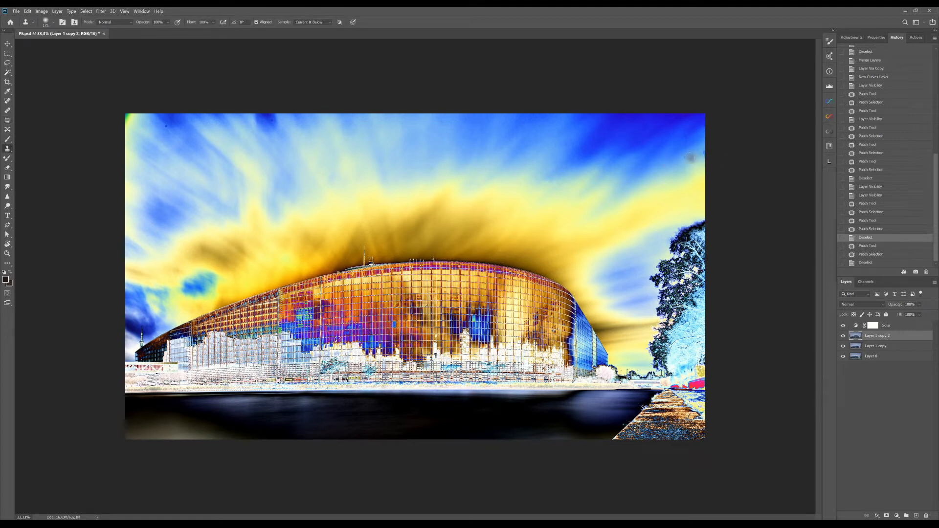
pyautogui.click(708, 154)
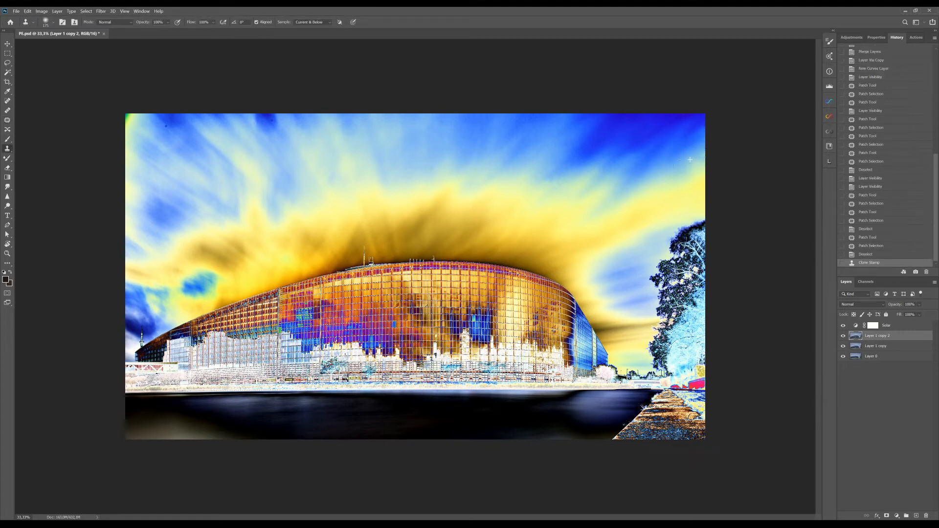
# Patch the faint blemishes near the top edge and in the middle sky left of centre with neighbouring sky
pyautogui.click(8, 120)
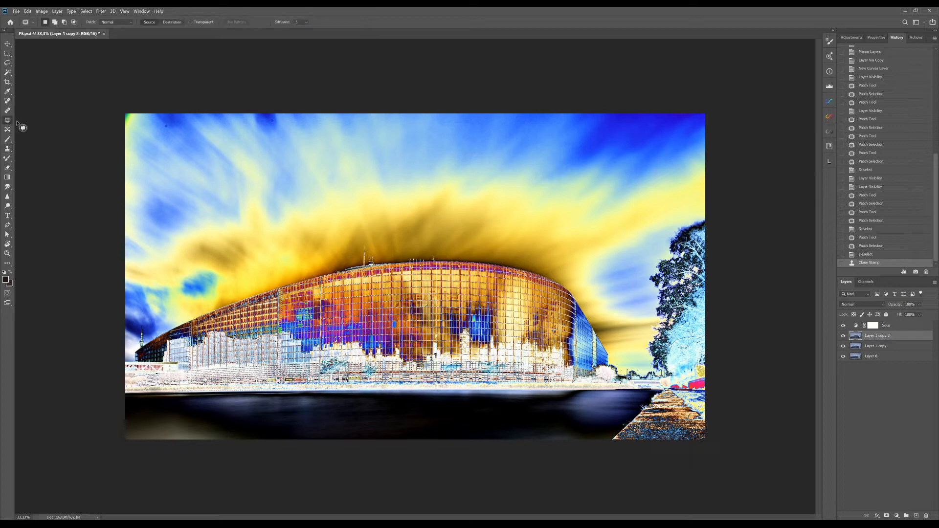
pyautogui.moveTo(337, 121)
pyautogui.mouseDown()
pyautogui.moveTo(354, 140)
pyautogui.moveTo(362, 129)
pyautogui.moveTo(351, 118)
pyautogui.moveTo(373, 142)
pyautogui.mouseUp()
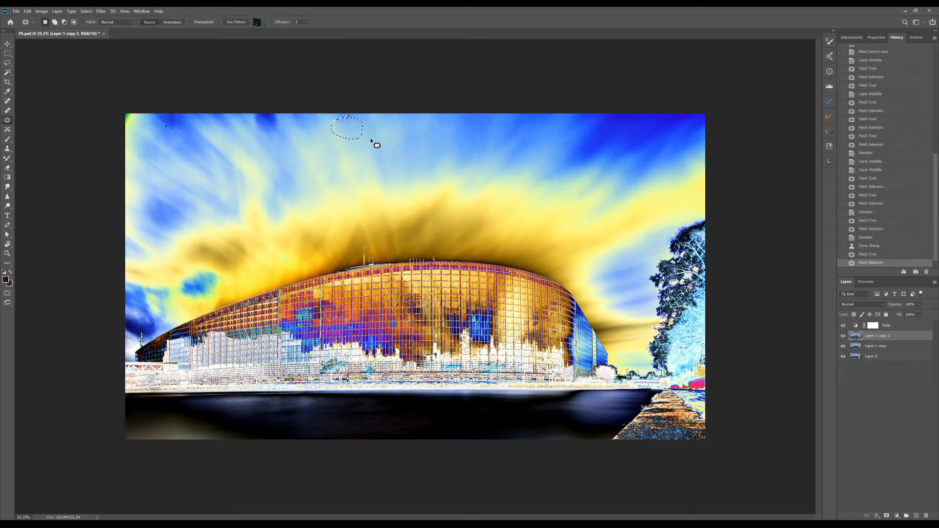
pyautogui.hotkey('ctrl', 'd')
pyautogui.moveTo(336, 172)
pyautogui.mouseDown()
pyautogui.moveTo(331, 195)
pyautogui.moveTo(336, 172)
pyautogui.moveTo(373, 206)
pyautogui.mouseUp()
pyautogui.click(392, 180)
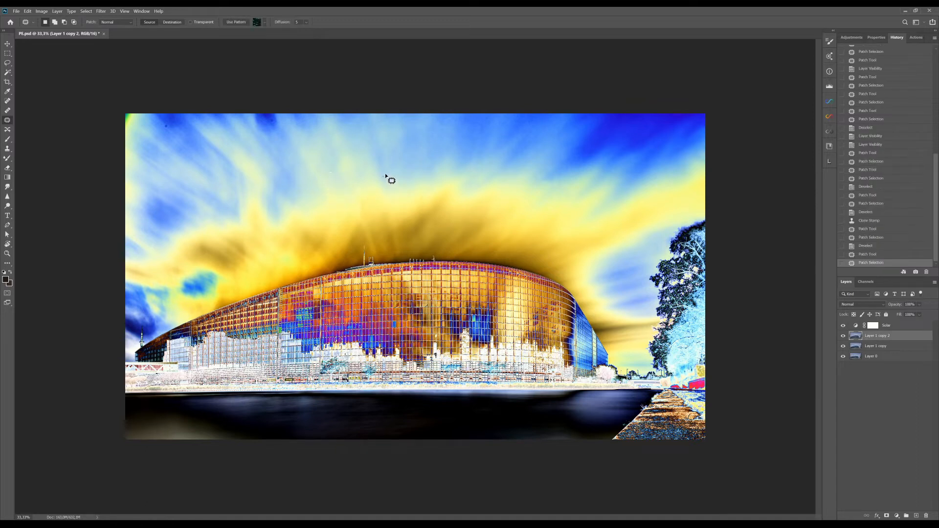
# Try to patch the dark spot at the sky's upper-left edge, compare with Solar off and on, and revert the patch
pyautogui.moveTo(262, 115)
pyautogui.mouseDown()
pyautogui.moveTo(244, 124)
pyautogui.moveTo(265, 141)
pyautogui.moveTo(284, 128)
pyautogui.moveTo(281, 113)
pyautogui.moveTo(279, 148)
pyautogui.mouseUp()
pyautogui.click(302, 149)
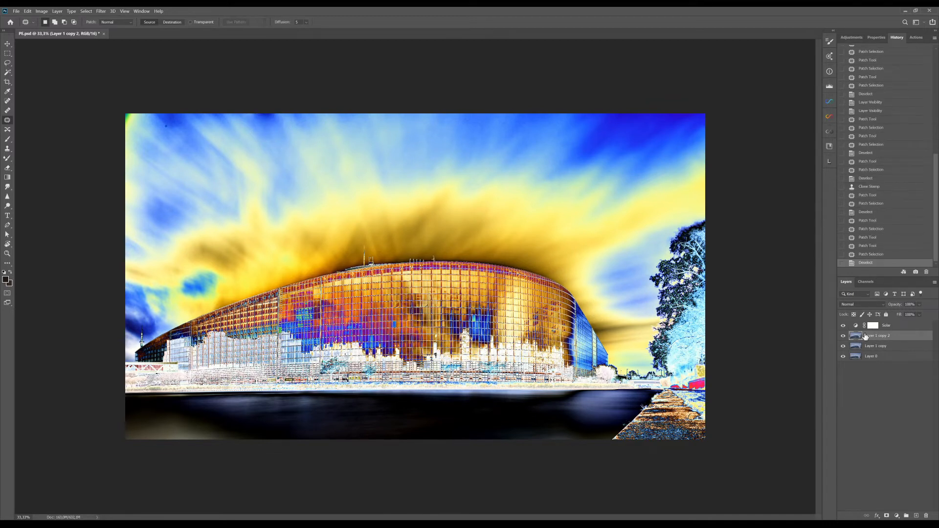
pyautogui.click(842, 327)
pyautogui.click(843, 326)
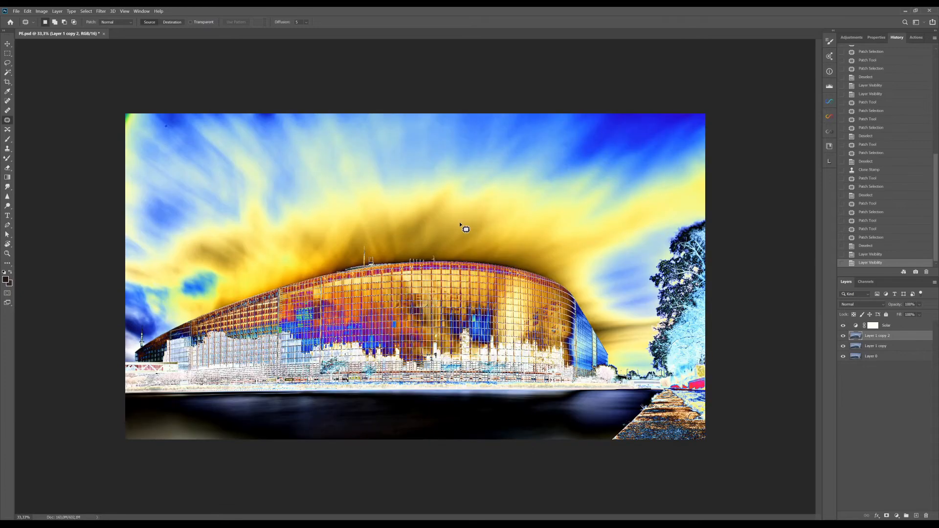
pyautogui.click(867, 223)
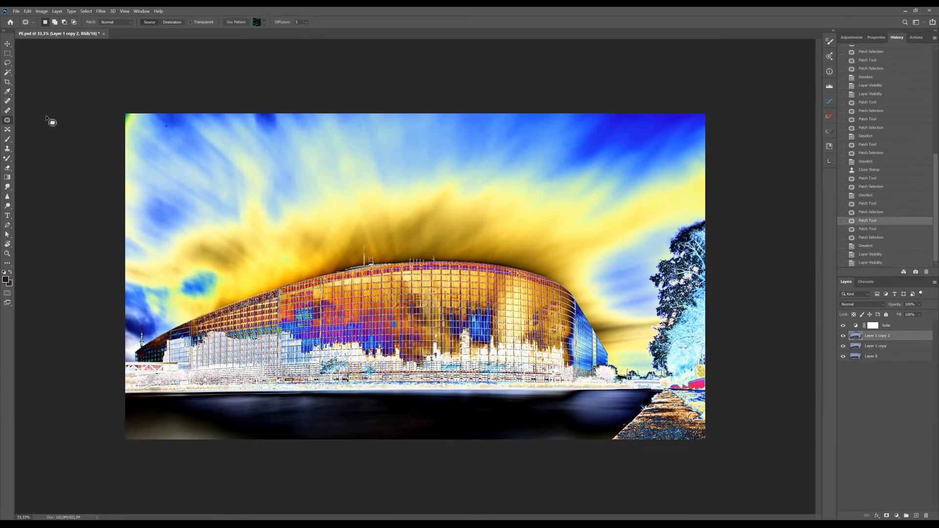
# Try to clone sky over the dark spot at the upper-left edge with the Clone Stamp
pyautogui.click(7, 149)
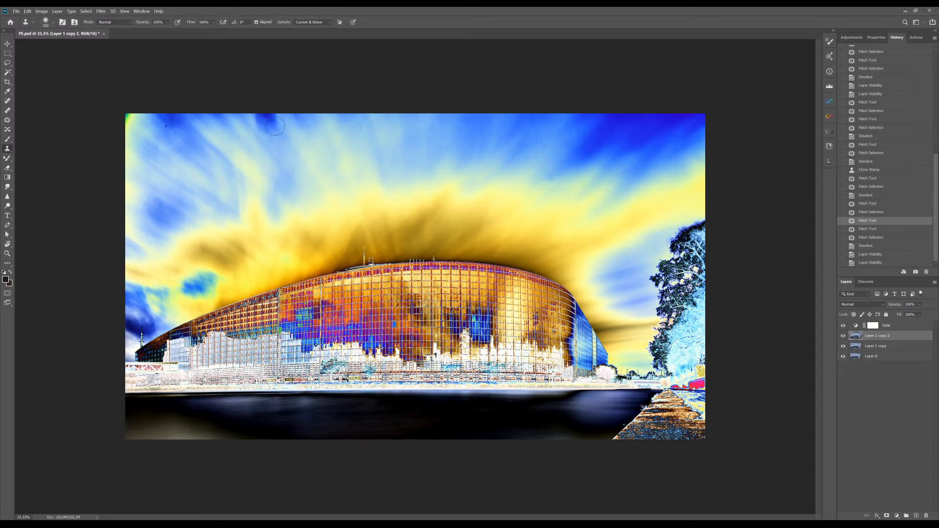
pyautogui.click(275, 124)
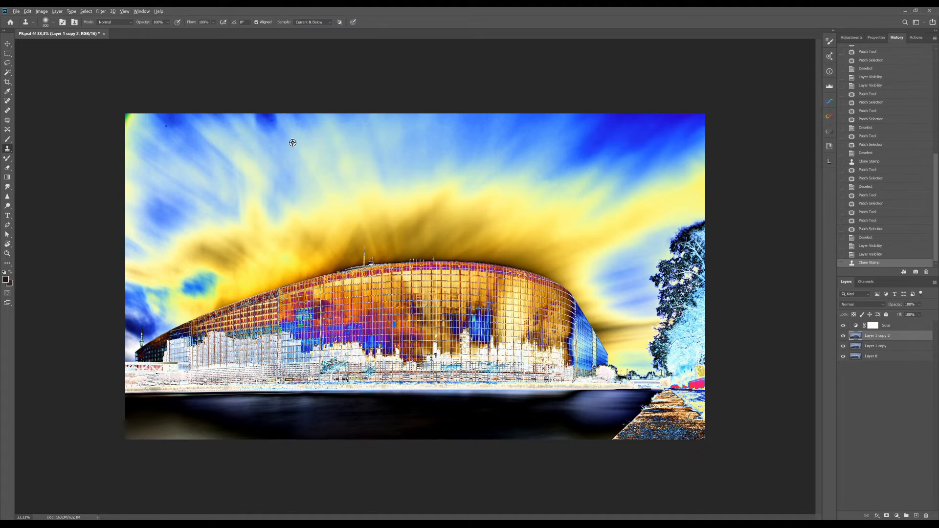
pyautogui.click(270, 124)
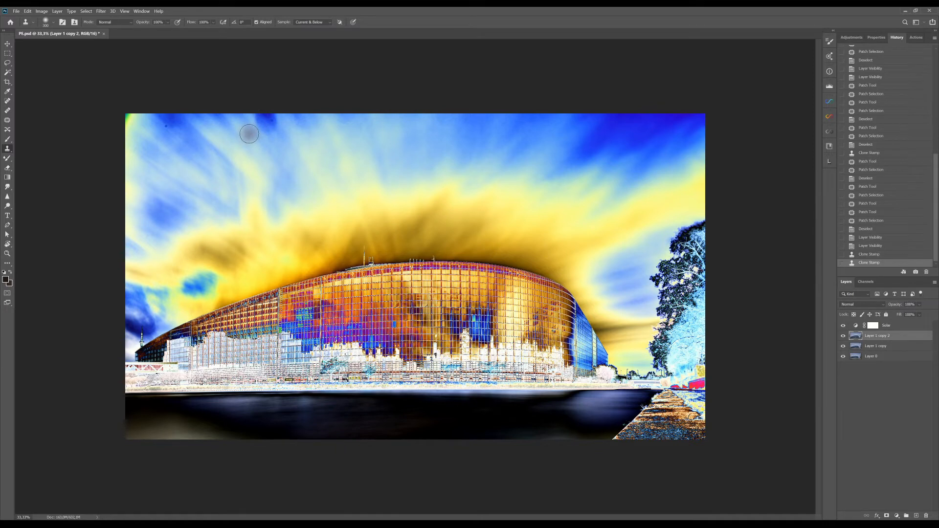
# Clear the leftover selection by selecting the whole canvas and deselecting, and clone sky over the dark spot at the upper-left edge
pyautogui.click(7, 52)
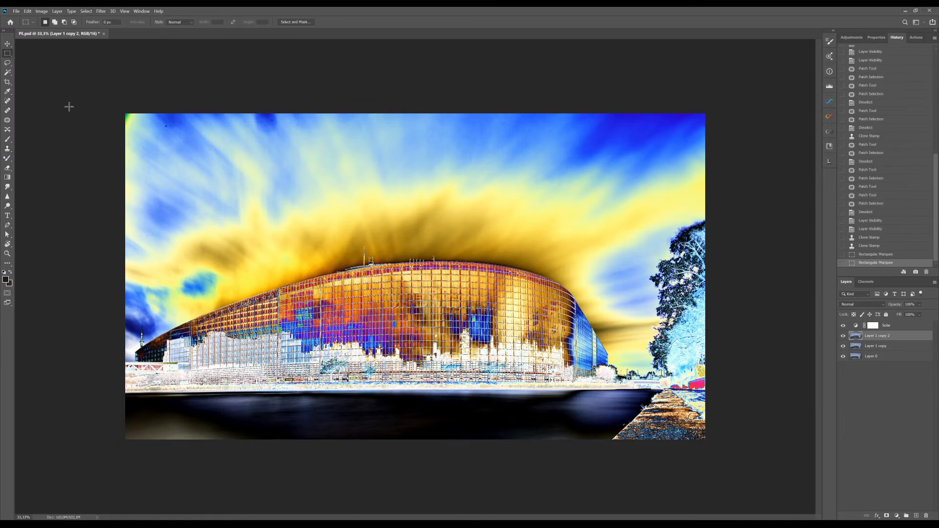
pyautogui.click(87, 10)
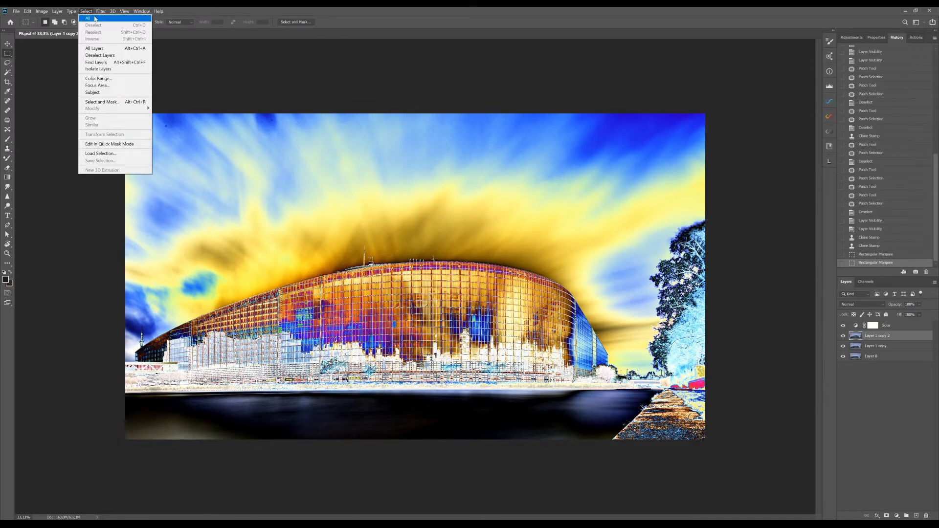
pyautogui.click(94, 17)
pyautogui.click(86, 11)
pyautogui.click(93, 26)
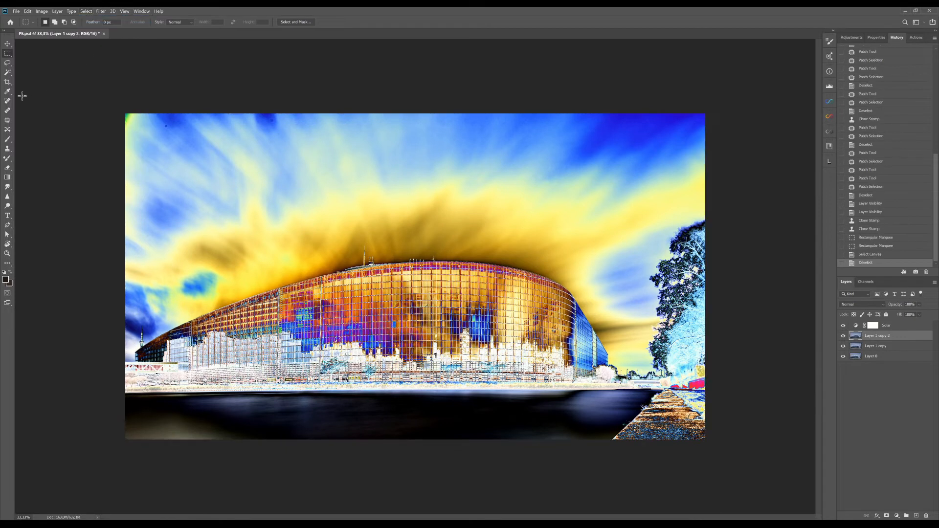
pyautogui.click(7, 148)
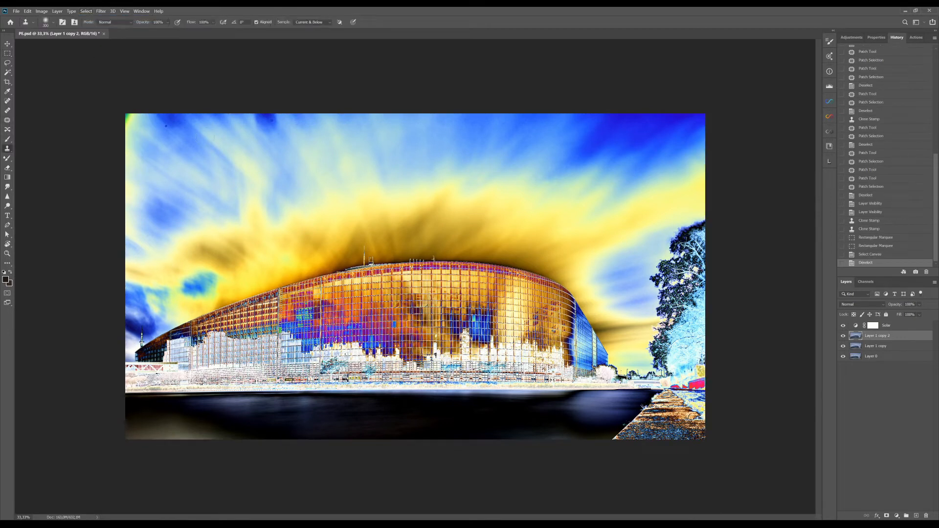
pyautogui.click(278, 132)
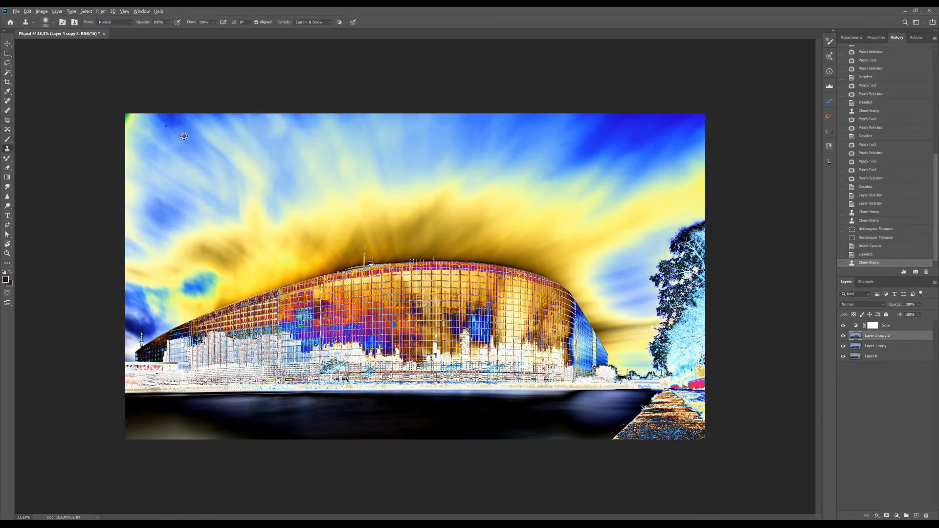
# Clone clean sky over the small dark spots and the discoloured corner in the photo's upper-left sky
pyautogui.click(174, 136)
pyautogui.keyDown('alt'); pyautogui.click(186, 138); pyautogui.keyUp('alt')
pyautogui.click(176, 124)
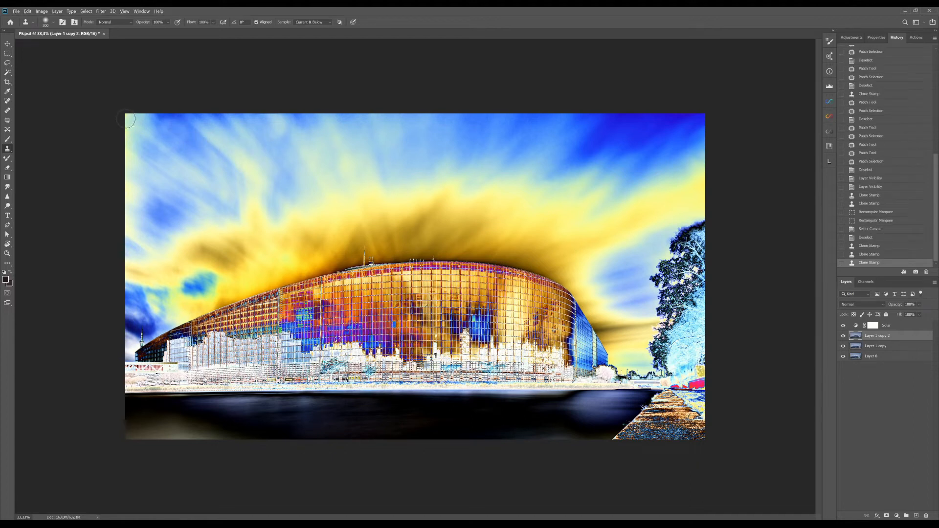
pyautogui.click(222, 150)
pyautogui.click(187, 138)
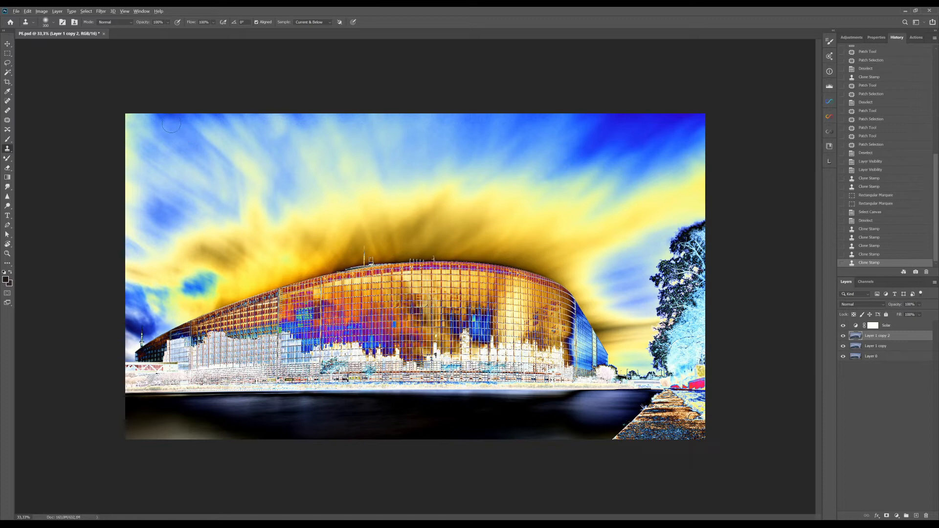
pyautogui.click(168, 131)
pyautogui.click(176, 139)
pyautogui.click(173, 129)
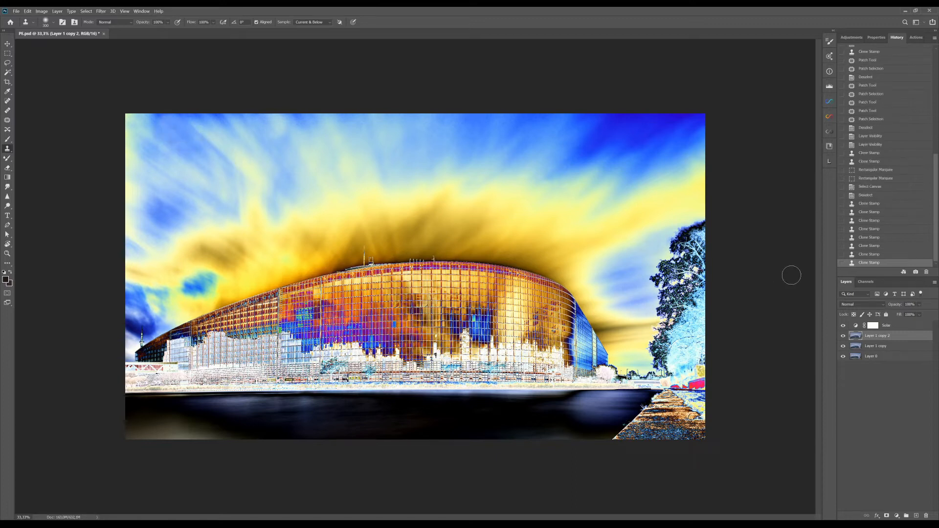
# Compare the retouched sky with the Solar layer off and on, leaving the layer hidden
pyautogui.click(843, 326)
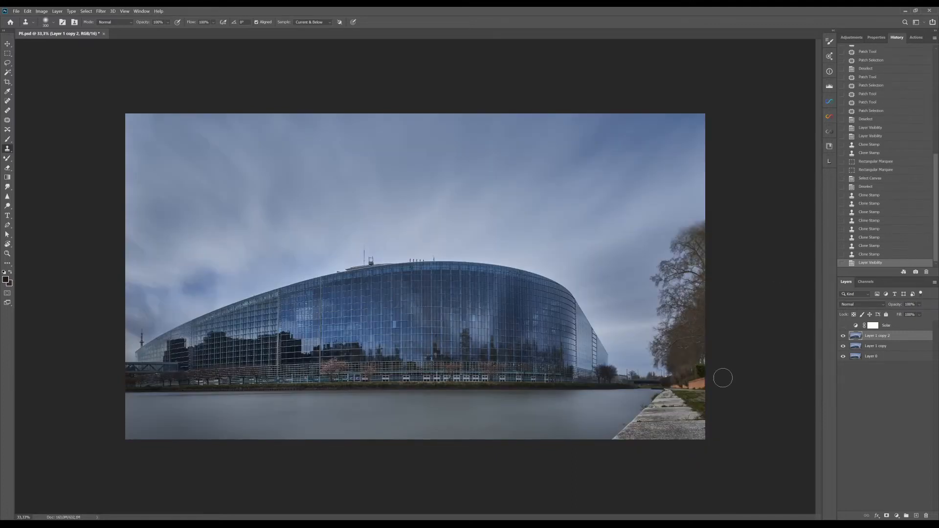
pyautogui.click(843, 325)
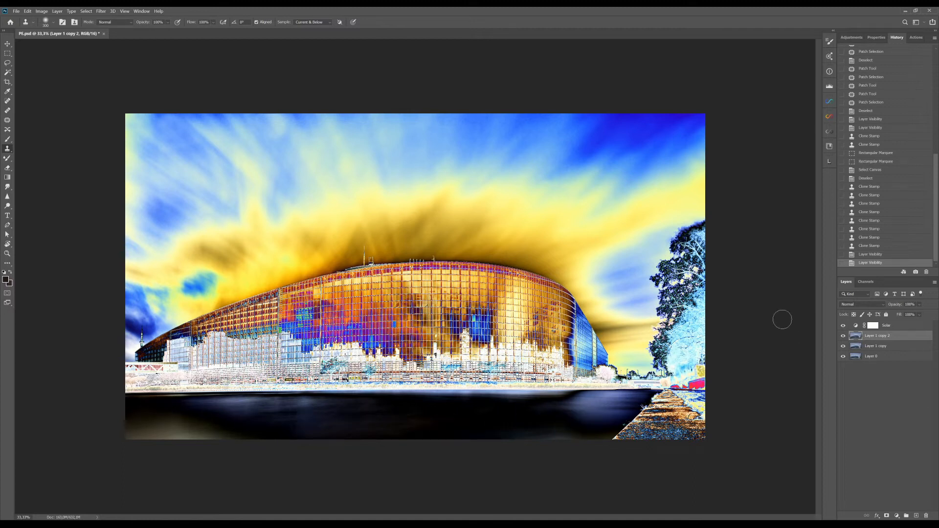
pyautogui.click(844, 325)
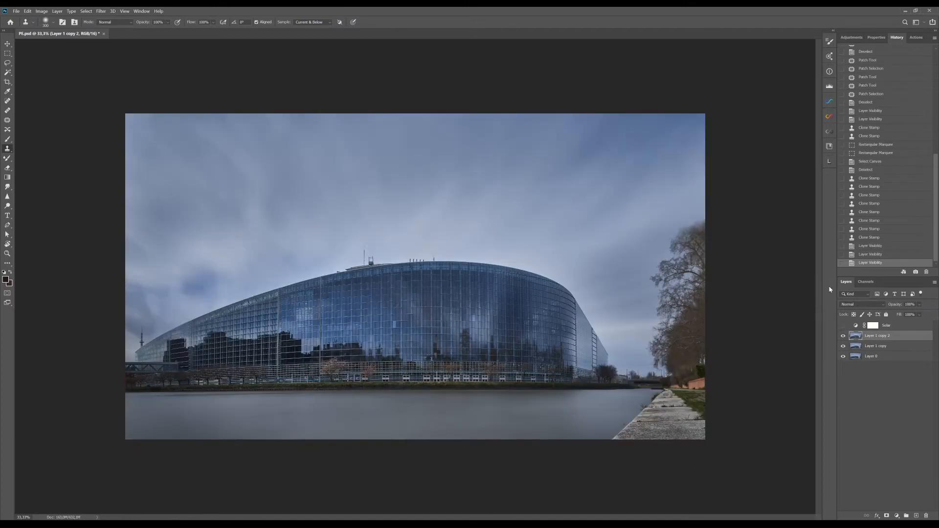
# Check the building, water and stone quay at 100% zoom and delete the Solar adjustment layer
pyautogui.hotkey('ctrl', '1')
pyautogui.scroll(-10, 384, 164)
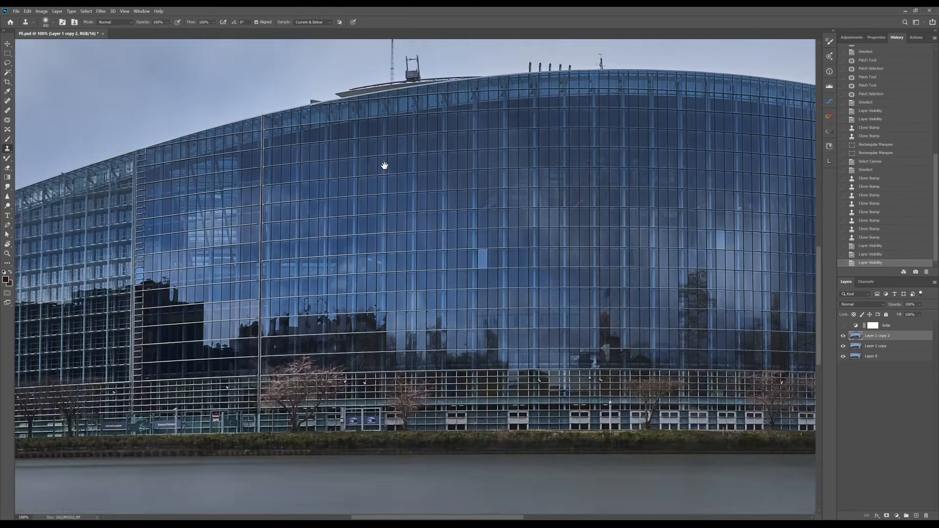
pyautogui.moveTo(163, 236); pyautogui.dragTo(574, 283)
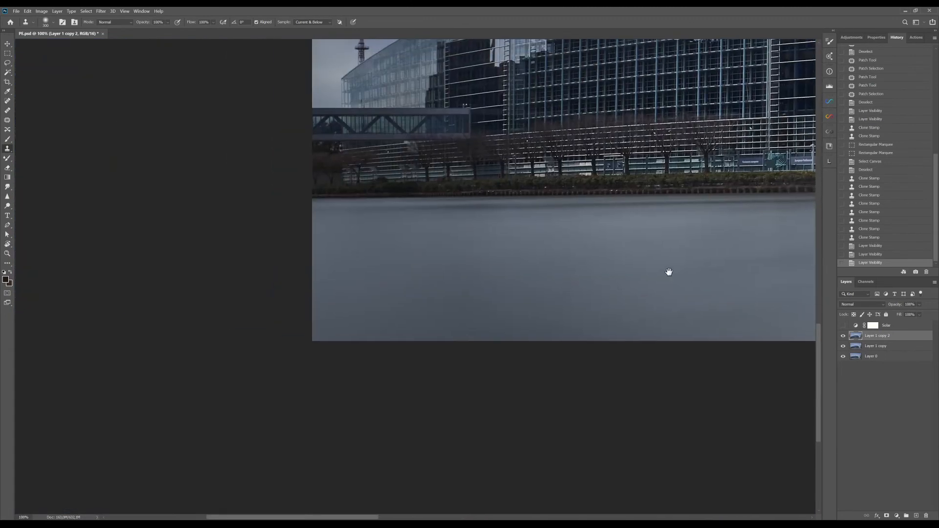
pyautogui.moveTo(669, 271); pyautogui.dragTo(21, 216)
pyautogui.moveTo(610, 247); pyautogui.dragTo(30, 252)
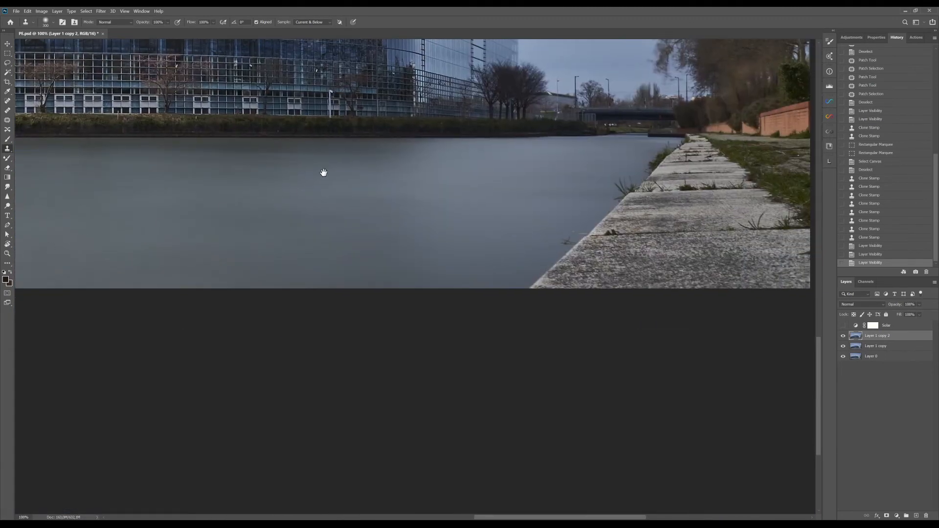
pyautogui.moveTo(416, 237); pyautogui.dragTo(293, 477)
pyautogui.moveTo(340, 245); pyautogui.dragTo(533, 168)
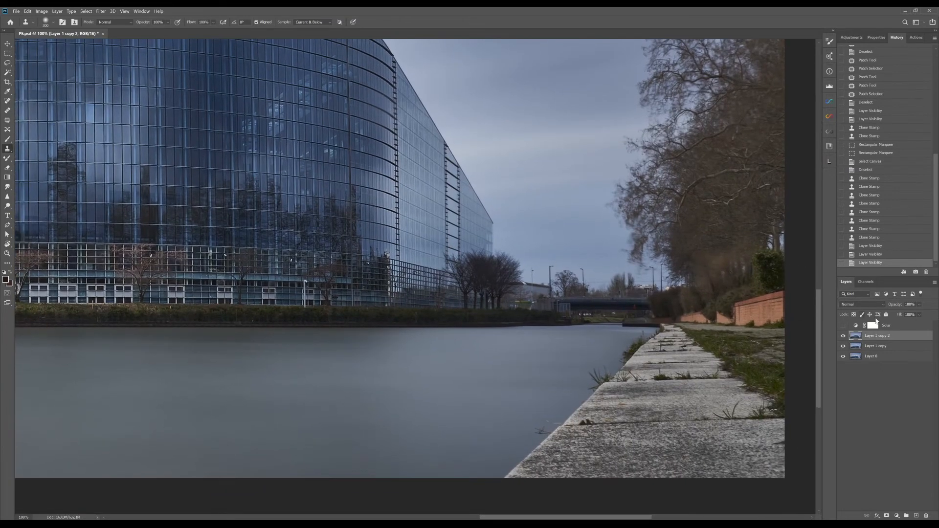
pyautogui.moveTo(898, 325); pyautogui.dragTo(926, 516)
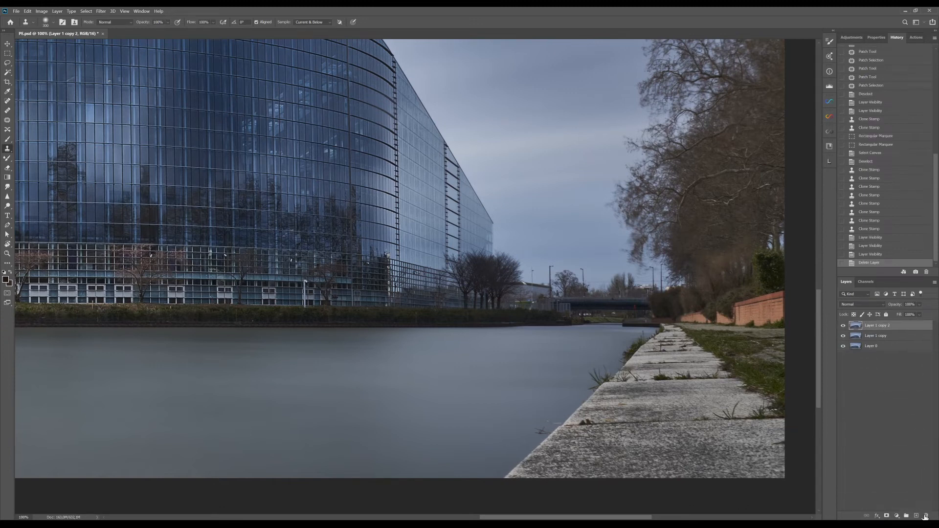
# Shrink the Clone Stamp brush and clone clean water over the small spots on the river surface
pyautogui.moveTo(486, 396); pyautogui.dragTo(430, 273)
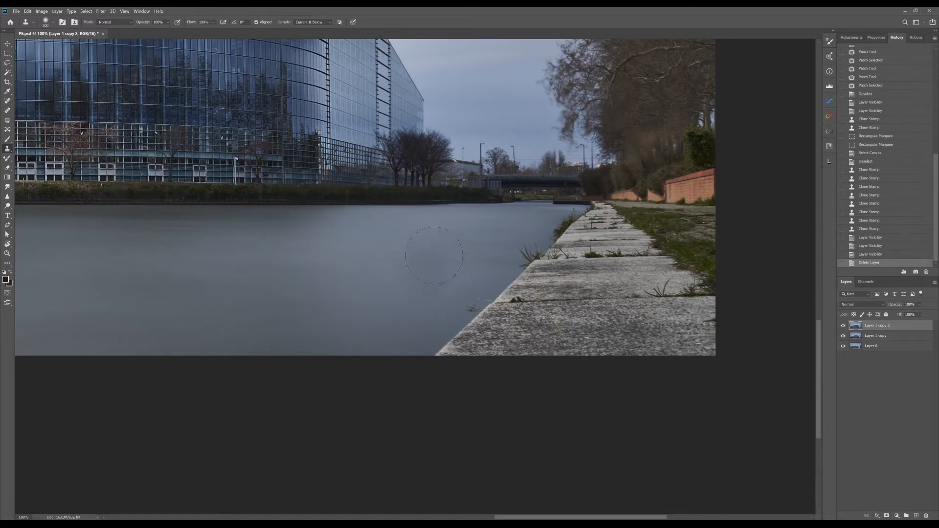
pyautogui.press('[')
pyautogui.press('[')
pyautogui.press('[')
pyautogui.press('[')
pyautogui.press('[')
pyautogui.press('[')
pyautogui.press('[')
pyautogui.press('[')
pyautogui.press('[')
pyautogui.press('[')
pyautogui.press('[')
pyautogui.press('[')
pyautogui.moveTo(467, 282); pyautogui.dragTo(504, 291)
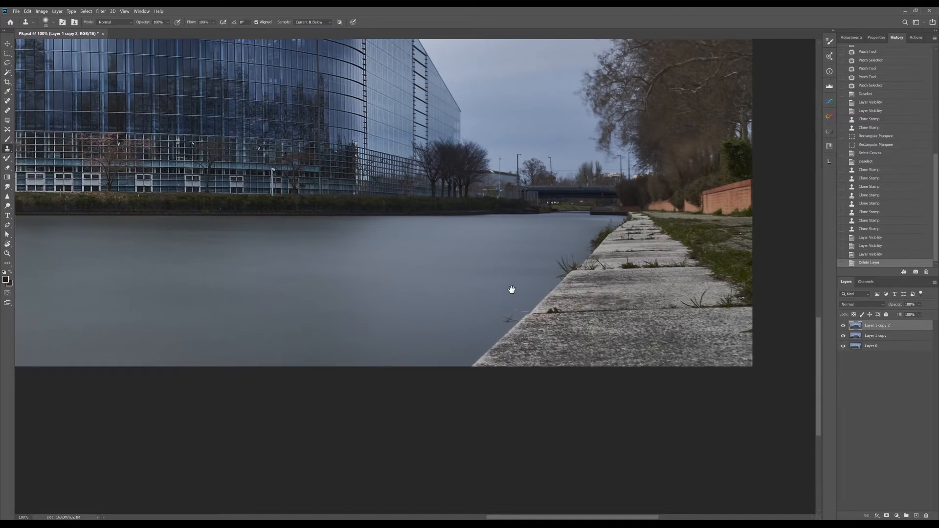
pyautogui.click(474, 264)
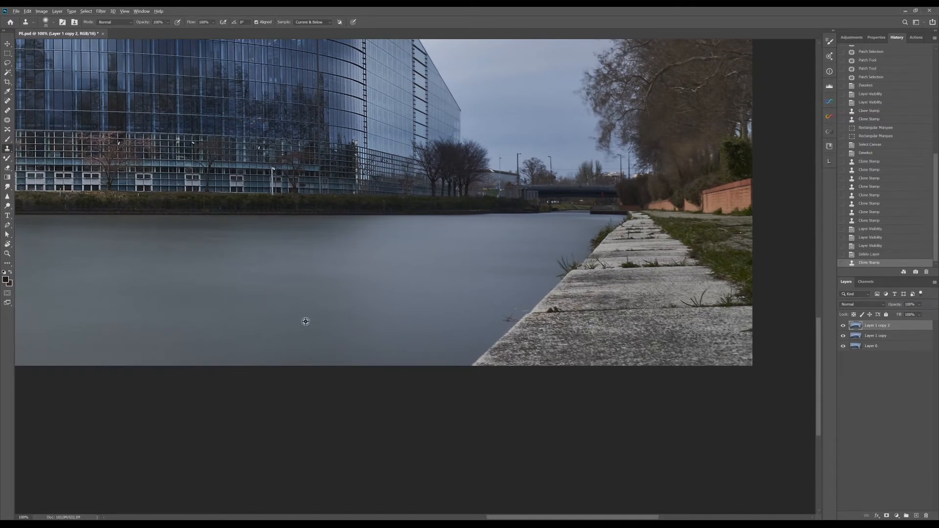
pyautogui.click(286, 304)
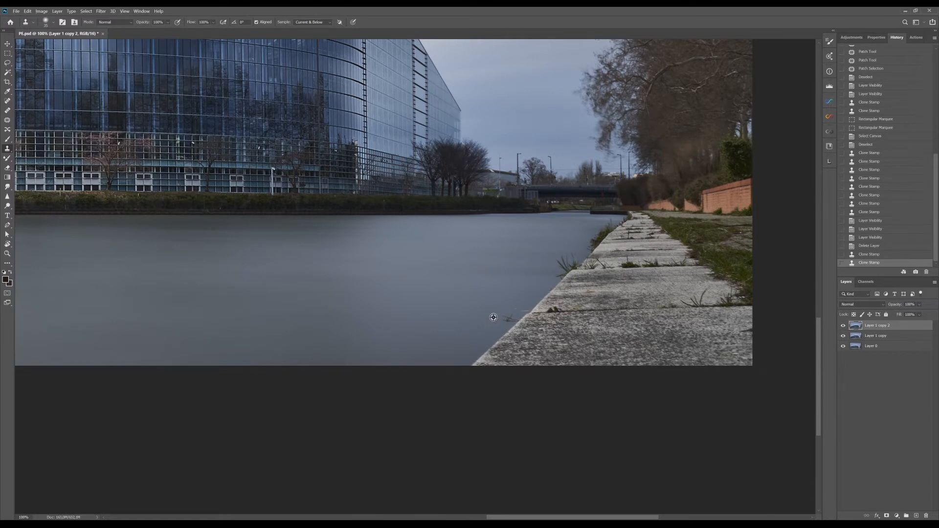
# Clone water over the small twig sticking out beside the stone quay's edge
pyautogui.click(504, 319)
pyautogui.click(513, 317)
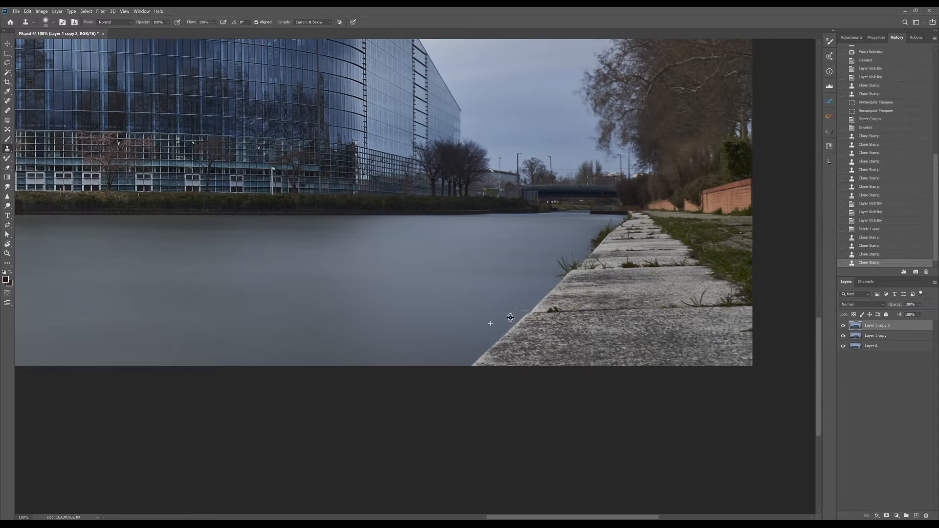
pyautogui.click(527, 301)
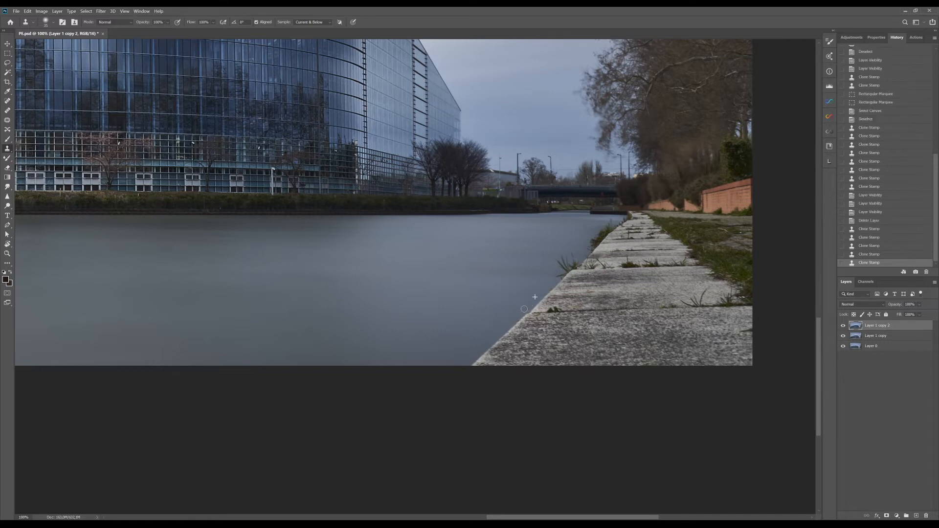
pyautogui.click(531, 301)
pyautogui.click(507, 318)
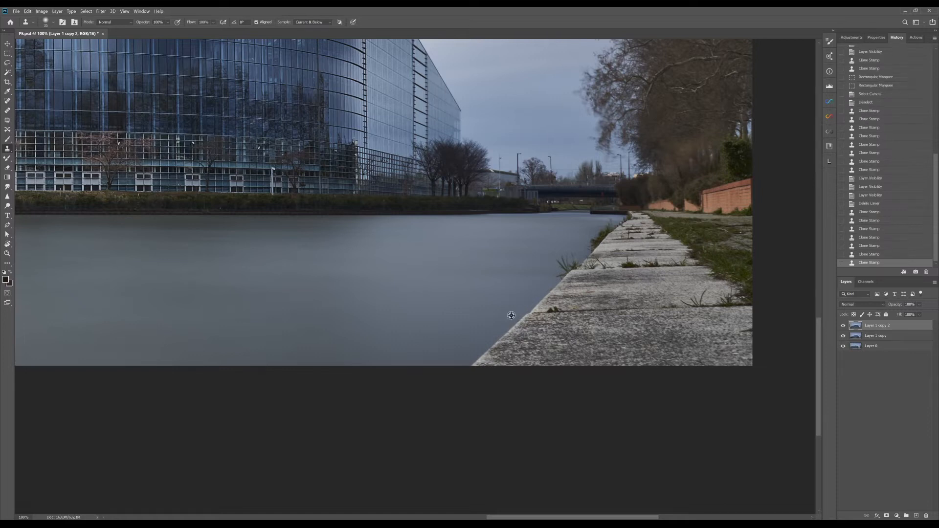
pyautogui.click(494, 318)
# Clone clean stone over the dark mark near the right edge of the quay's front slab
pyautogui.moveTo(350, 310)
pyautogui.mouseDown()
pyautogui.moveTo(445, 296)
pyautogui.moveTo(196, 311)
pyautogui.mouseUp()
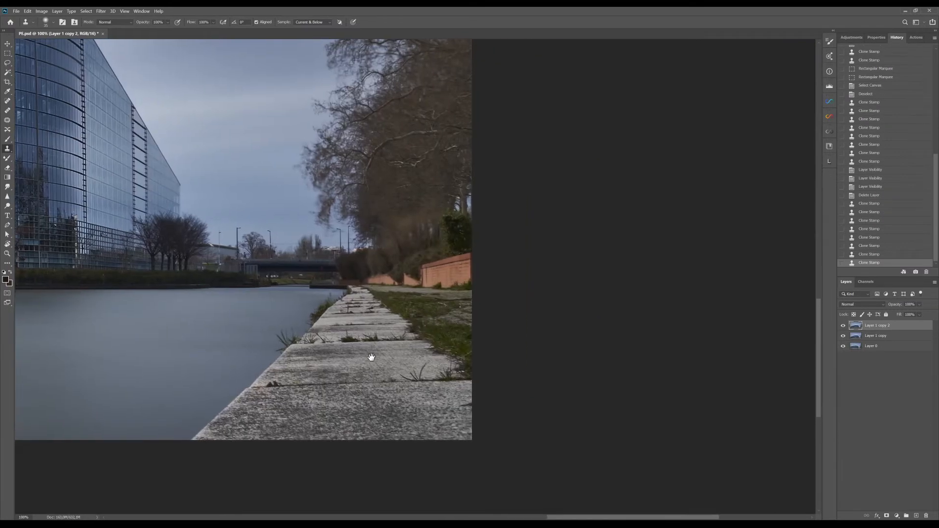
pyautogui.moveTo(367, 295); pyautogui.dragTo(394, 214)
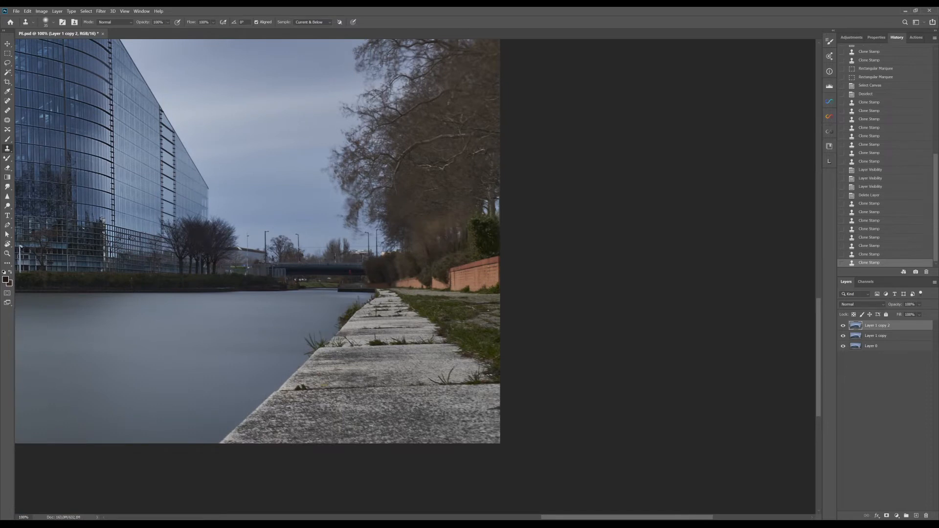
pyautogui.click(487, 403)
pyautogui.click(489, 406)
# Inspect the rest of the photo at 100% for remaining blemishes, from the quay and trees across the building and water
pyautogui.moveTo(392, 355); pyautogui.dragTo(410, 405)
pyautogui.moveTo(394, 224)
pyautogui.mouseDown()
pyautogui.moveTo(425, 346)
pyautogui.moveTo(422, 413)
pyautogui.mouseUp()
pyautogui.moveTo(293, 227)
pyautogui.mouseDown()
pyautogui.moveTo(270, 425)
pyautogui.moveTo(275, 380)
pyautogui.mouseUp()
pyautogui.moveTo(191, 400); pyautogui.dragTo(476, 293)
pyautogui.moveTo(229, 362)
pyautogui.mouseDown()
pyautogui.moveTo(373, 180)
pyautogui.moveTo(370, 152)
pyautogui.mouseUp()
pyautogui.moveTo(288, 259); pyautogui.dragTo(277, 182)
pyautogui.moveTo(204, 297); pyautogui.dragTo(507, 201)
pyautogui.moveTo(129, 364)
pyautogui.mouseDown()
pyautogui.moveTo(351, 172)
pyautogui.moveTo(7, 156)
pyautogui.mouseUp()
pyautogui.moveTo(29, 230); pyautogui.dragTo(343, 313)
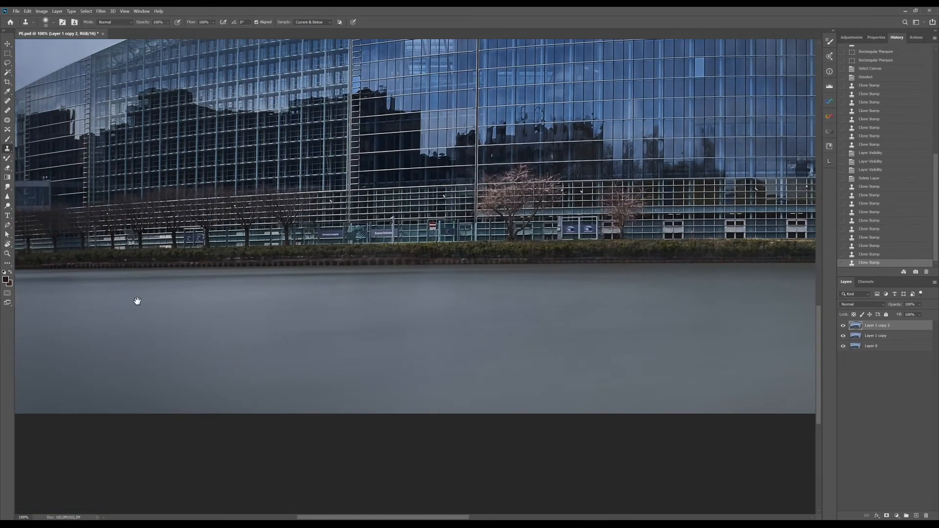
pyautogui.moveTo(136, 300); pyautogui.dragTo(390, 331)
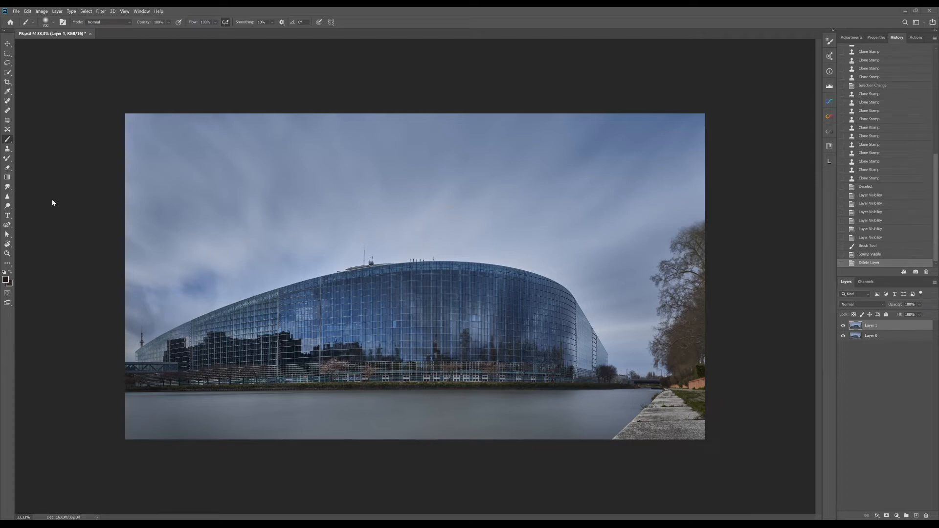
# Start a Curvature Pen path with an anchor point at the left corner of the glass building's roofline
pyautogui.click(12, 228)
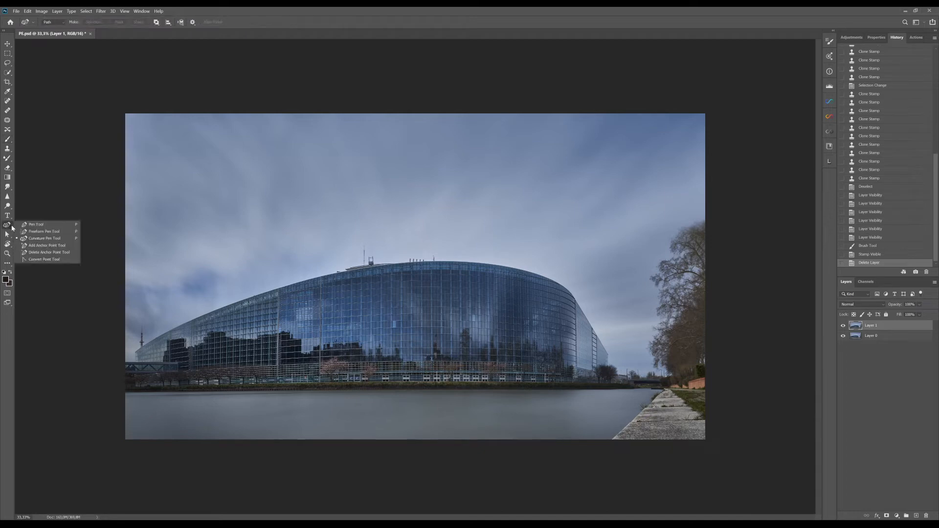
pyautogui.click(62, 241)
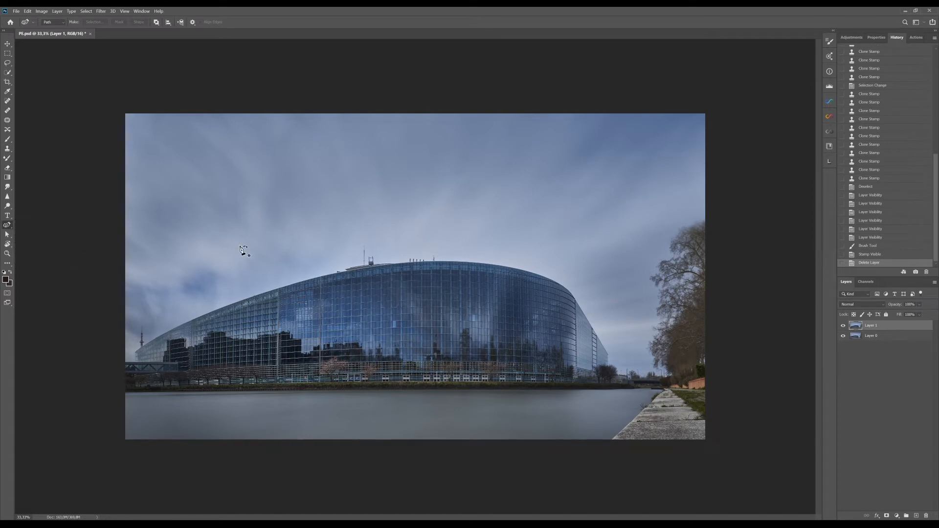
pyautogui.hotkey('ctrl', '+')
pyautogui.hotkey('ctrl', '+')
pyautogui.hotkey('ctrl', '+')
pyautogui.hotkey('ctrl', '+')
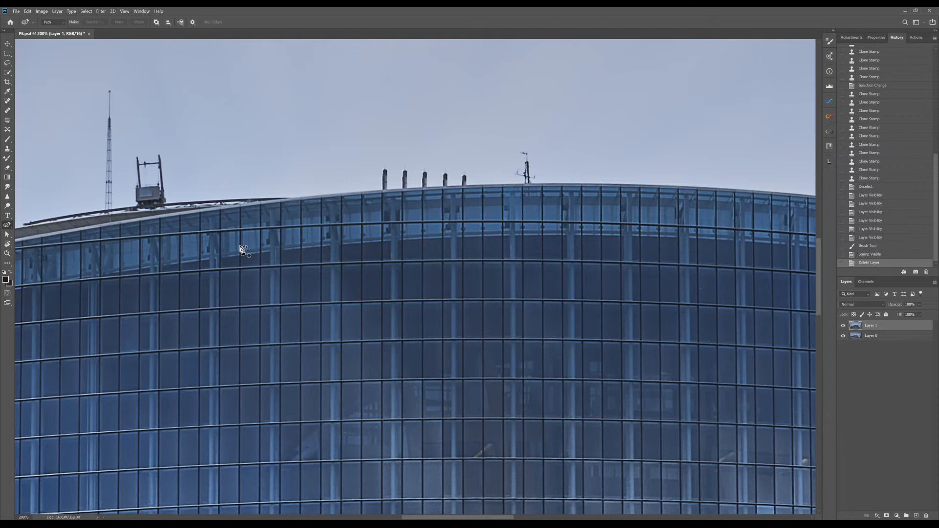
pyautogui.moveTo(149, 133); pyautogui.dragTo(80, 178)
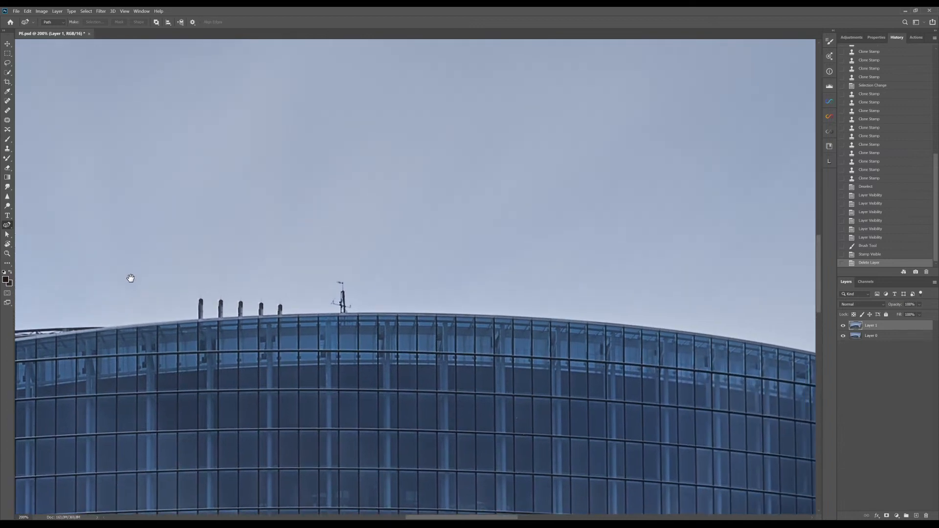
pyautogui.moveTo(130, 277); pyautogui.dragTo(389, 228)
pyautogui.moveTo(190, 243); pyautogui.dragTo(145, 394)
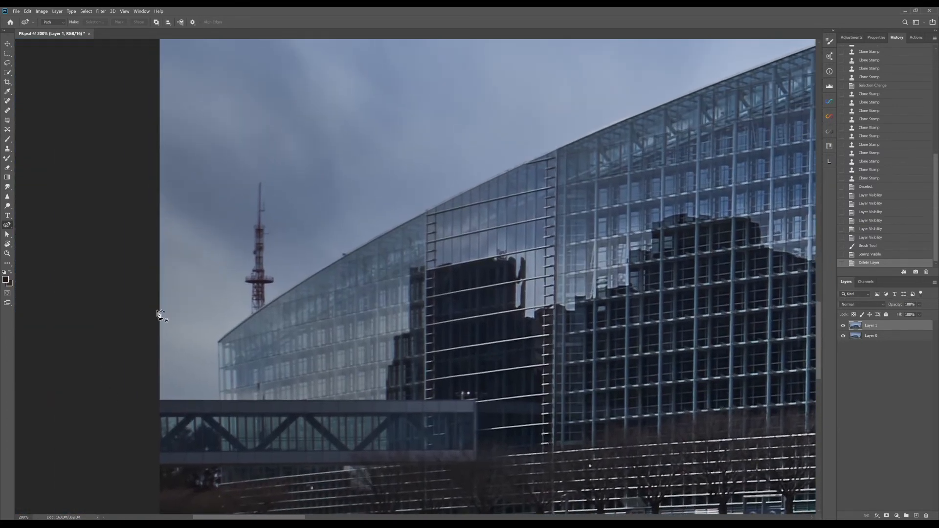
pyautogui.moveTo(357, 268); pyautogui.dragTo(465, 292)
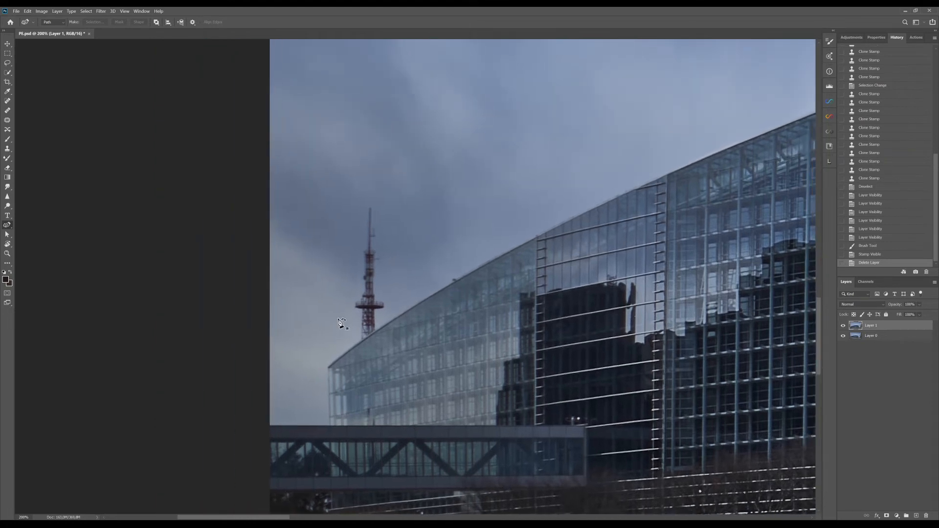
pyautogui.doubleClick(331, 368)
pyautogui.doubleClick(330, 367)
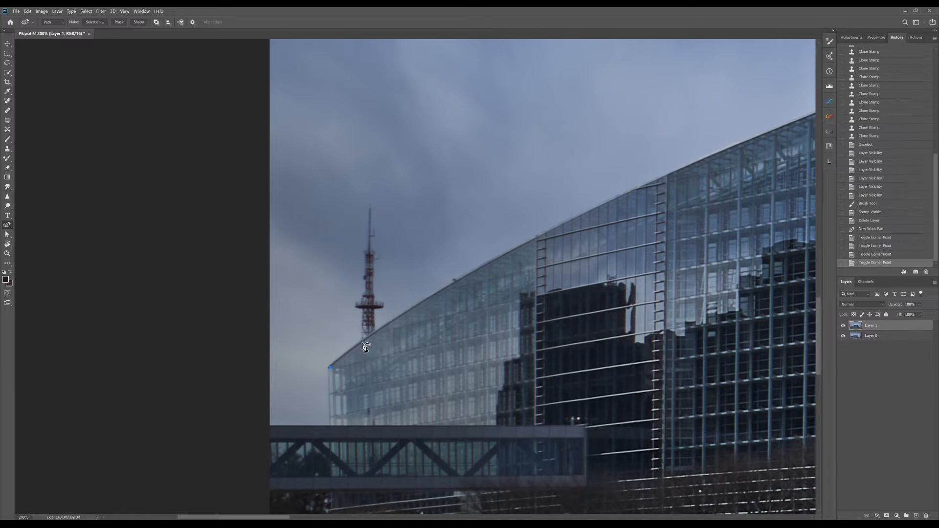
# Extend the path rightward along the building's curved roof edge with four more anchor points
pyautogui.click(406, 312)
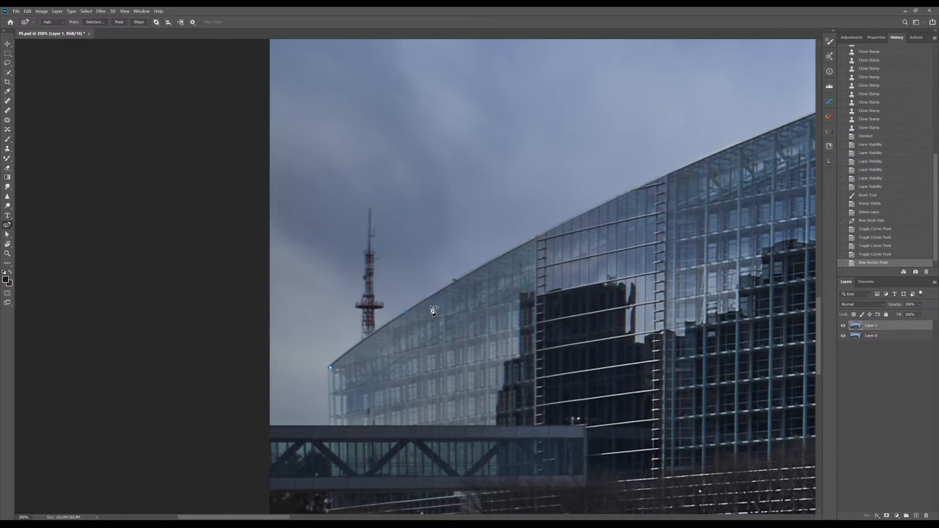
pyautogui.click(484, 265)
pyautogui.click(589, 209)
pyautogui.click(691, 164)
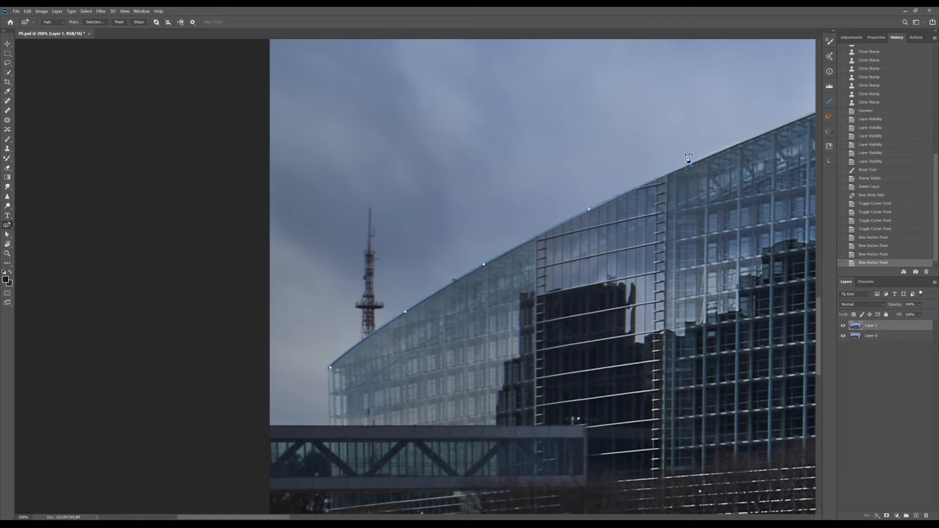
# Loop the path through the sky and outside the canvas around the radio tower, closing it at the roofline corner
pyautogui.moveTo(517, 89); pyautogui.dragTo(547, 181)
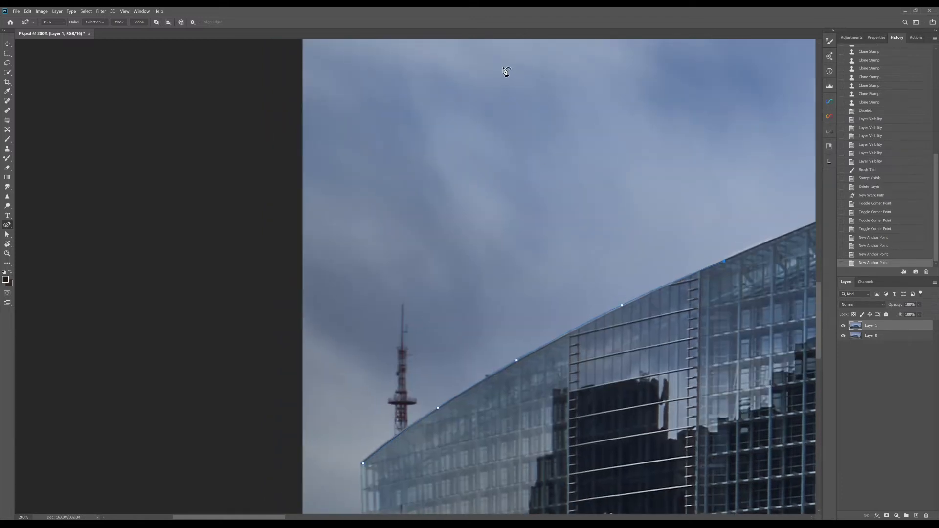
pyautogui.moveTo(499, 66); pyautogui.dragTo(500, 74)
pyautogui.click(303, 66)
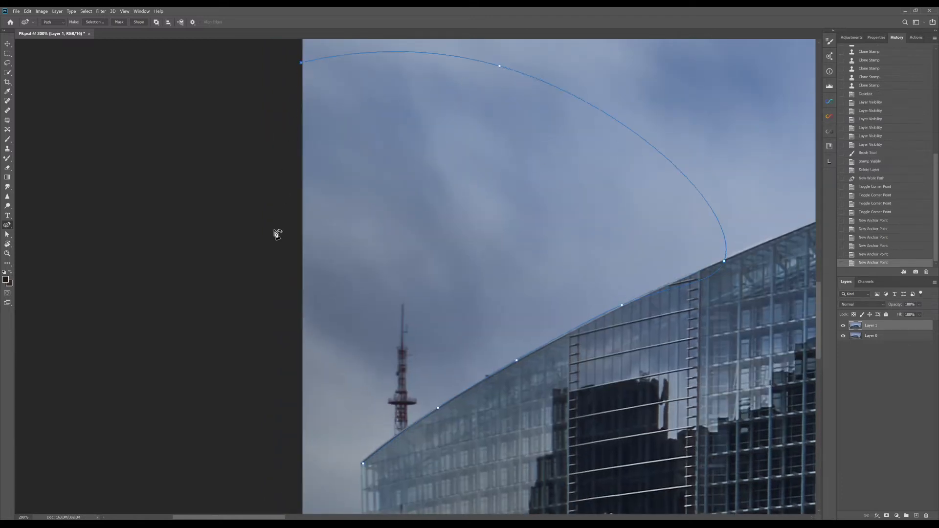
pyautogui.click(201, 319)
pyautogui.moveTo(237, 446); pyautogui.dragTo(198, 272)
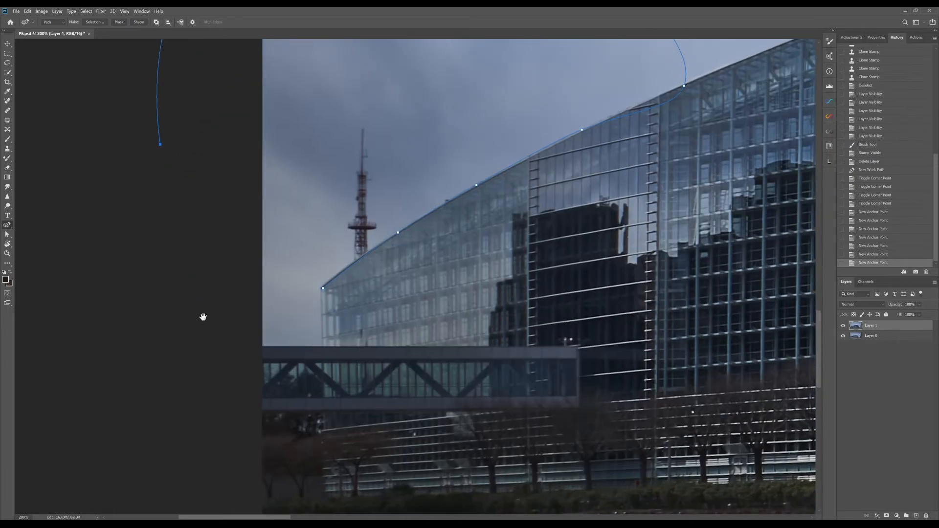
pyautogui.click(213, 335)
pyautogui.click(296, 332)
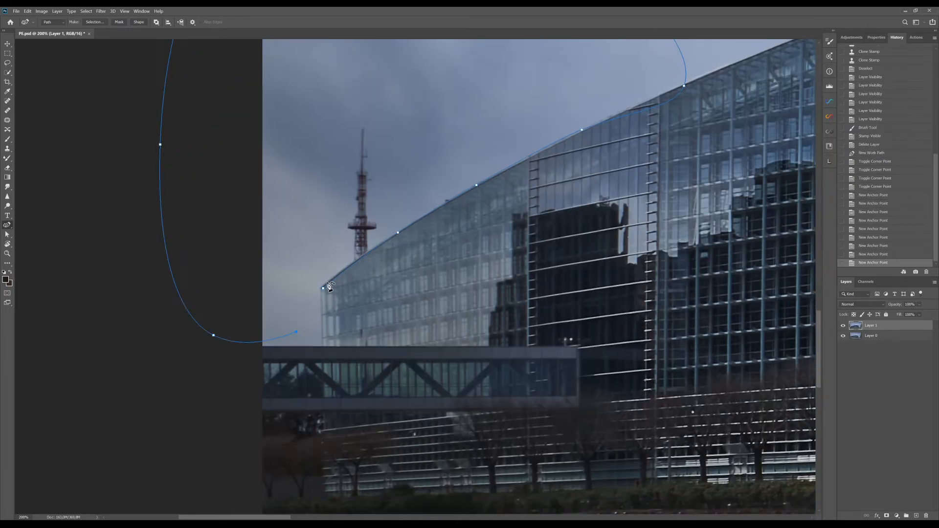
pyautogui.moveTo(323, 289); pyautogui.dragTo(335, 283)
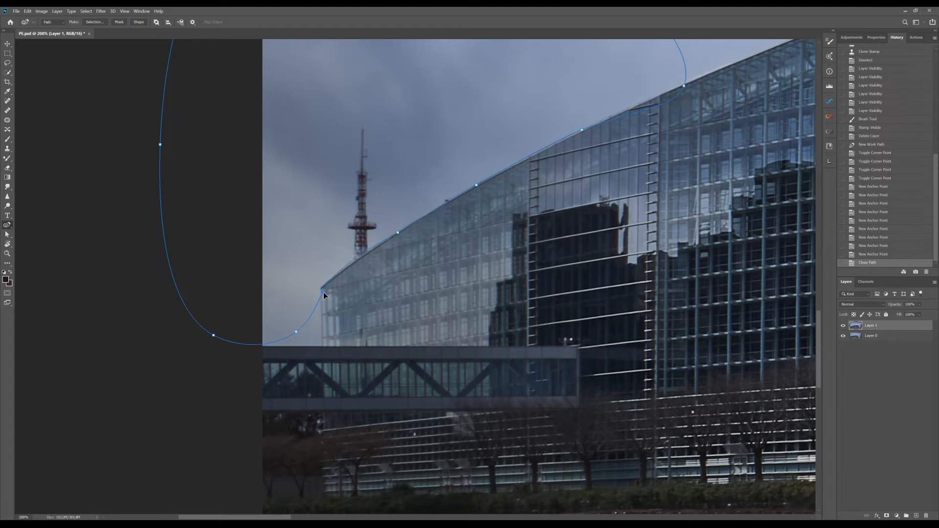
# Refine the path by moving the anchor points beside the building's left corner and reworking one along the roof edge
pyautogui.moveTo(324, 295); pyautogui.dragTo(303, 317)
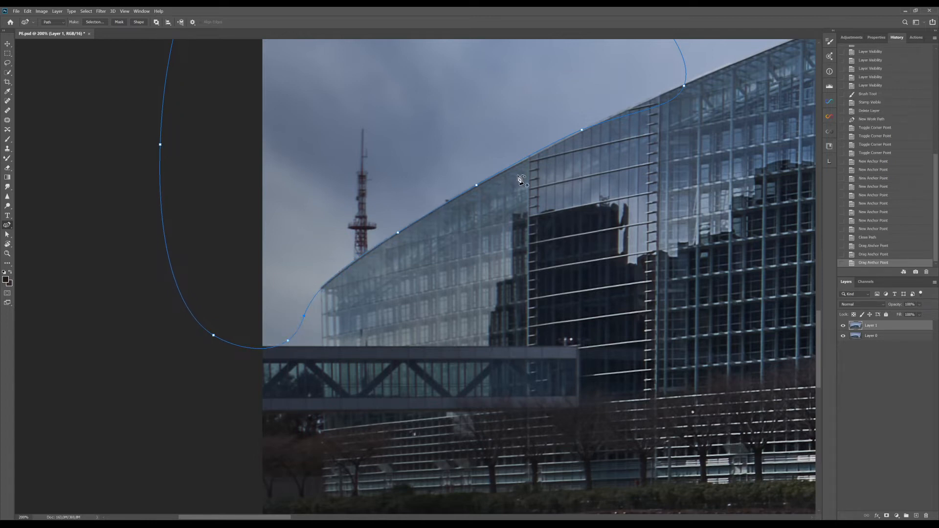
pyautogui.click(588, 129)
pyautogui.moveTo(589, 129); pyautogui.dragTo(591, 127)
pyautogui.keyDown('alt'); pyautogui.click(593, 126); pyautogui.keyUp('alt')
pyautogui.moveTo(582, 128); pyautogui.dragTo(583, 129)
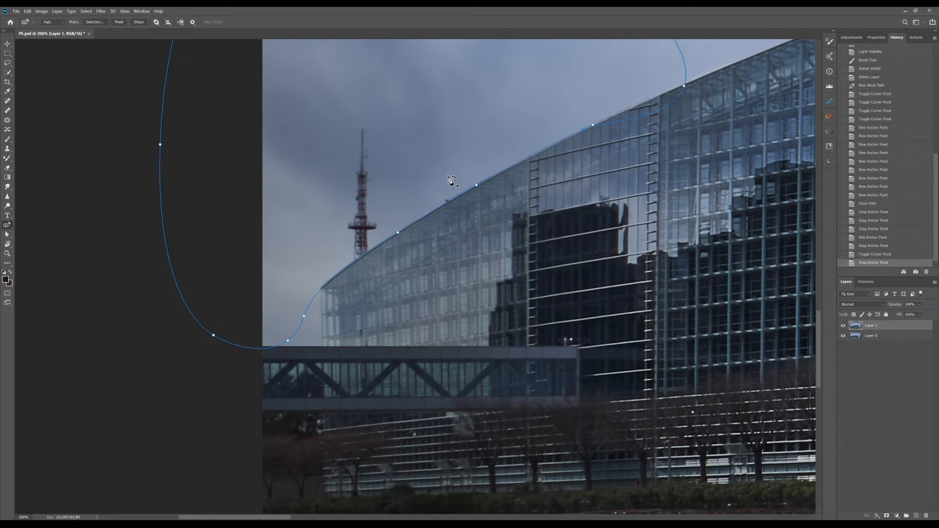
# Convert the closed path into a new anti-aliased selection with a feather radius of 0 pixels
pyautogui.hotkey('ctrl', '-')
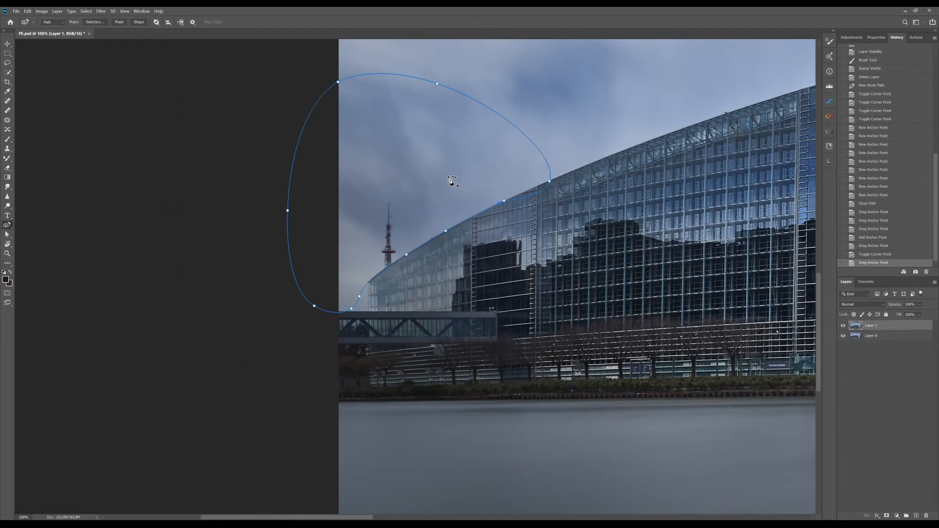
pyautogui.rightClick(396, 202)
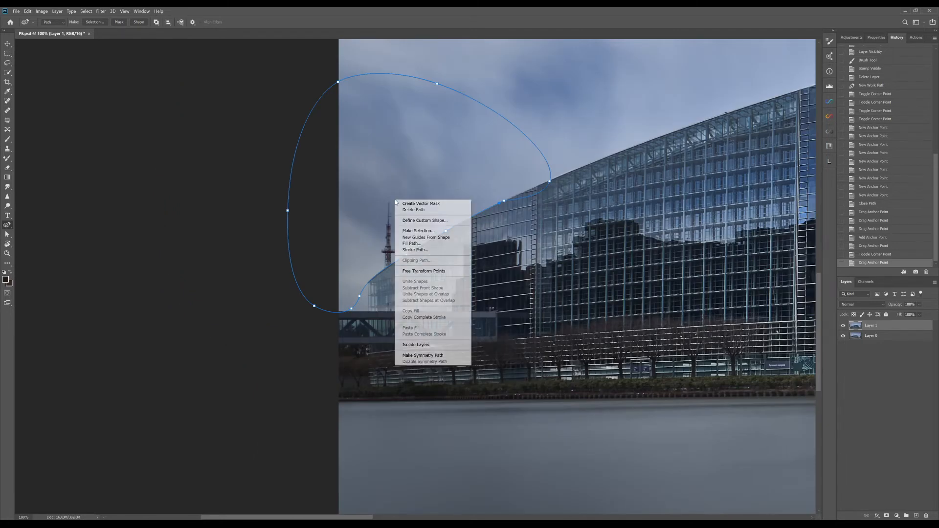
pyautogui.click(416, 231)
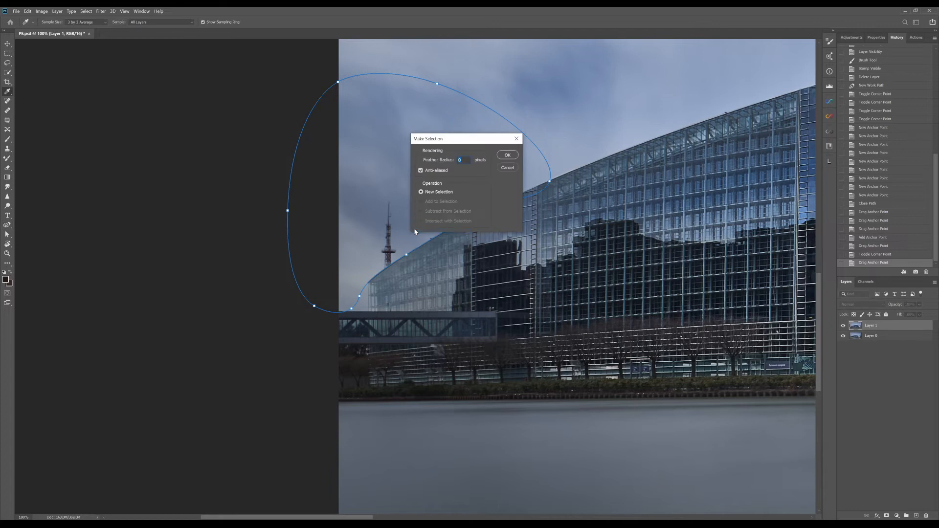
pyautogui.click(507, 155)
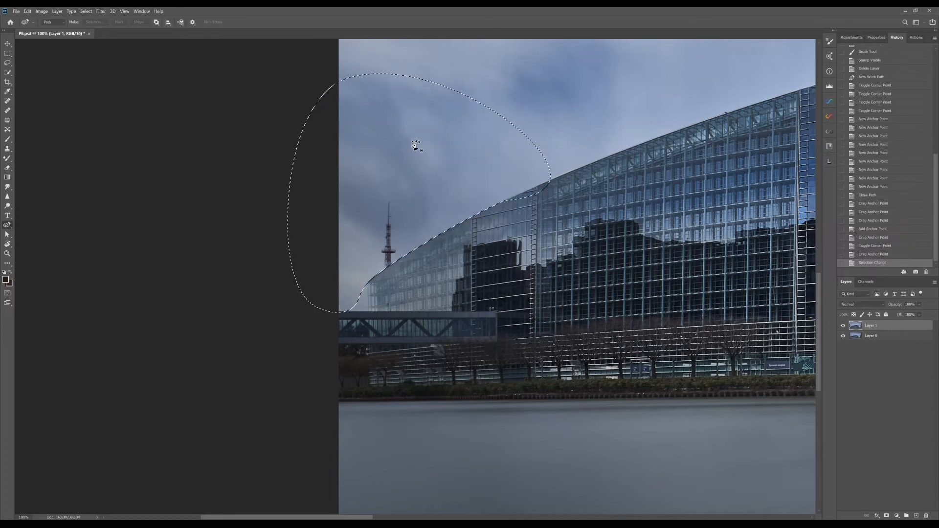
# Use the Clone Stamp with a smaller brush to cover the radio tower with sky inside the selection
pyautogui.click(10, 149)
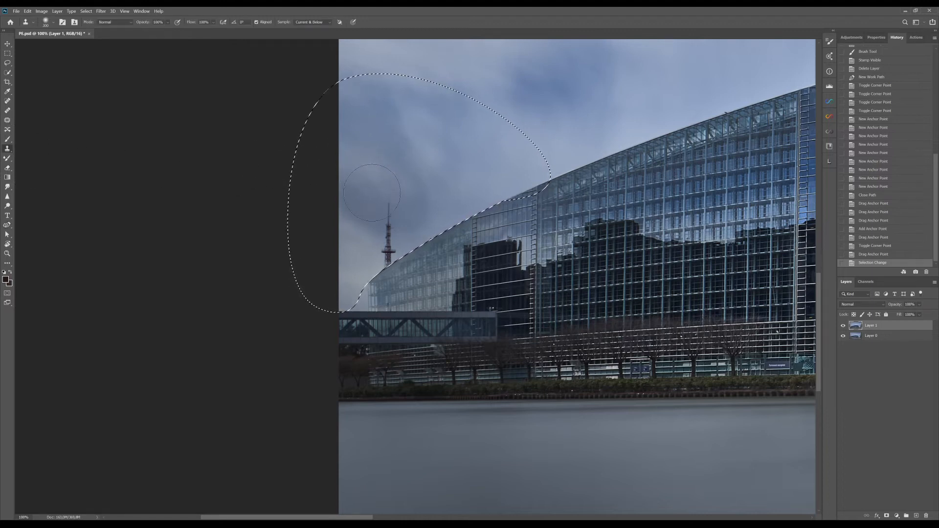
pyautogui.press('[')
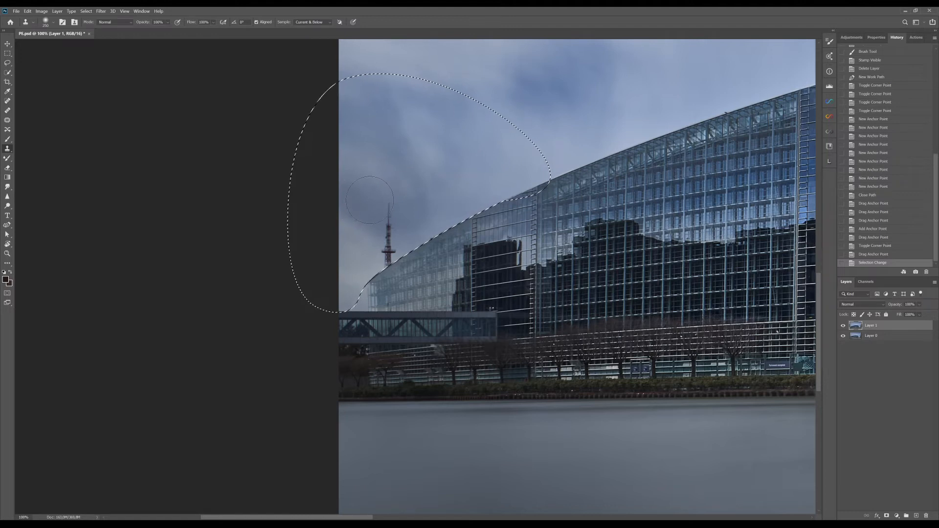
pyautogui.press('[')
pyautogui.press('[')
pyautogui.press('[')
pyautogui.press('[')
pyautogui.press('[')
pyautogui.press('[')
pyautogui.click(391, 251)
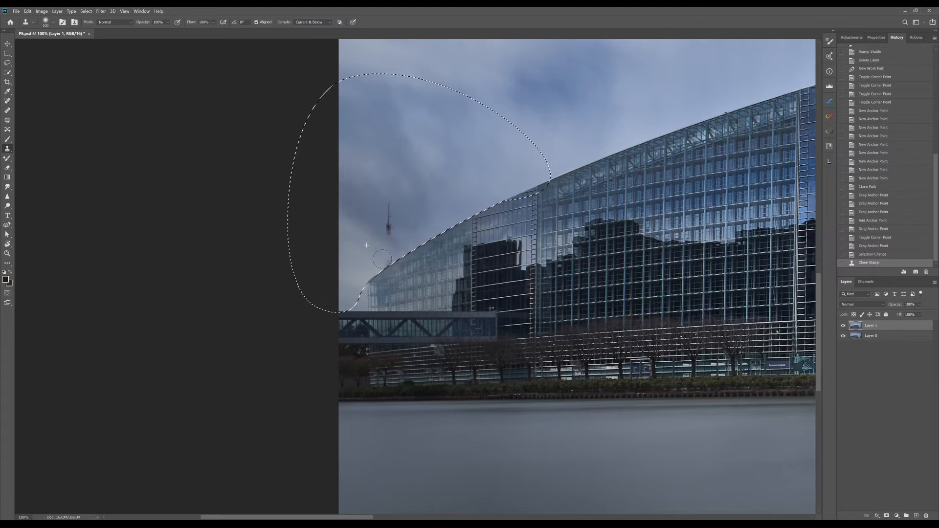
pyautogui.click(390, 227)
pyautogui.click(406, 227)
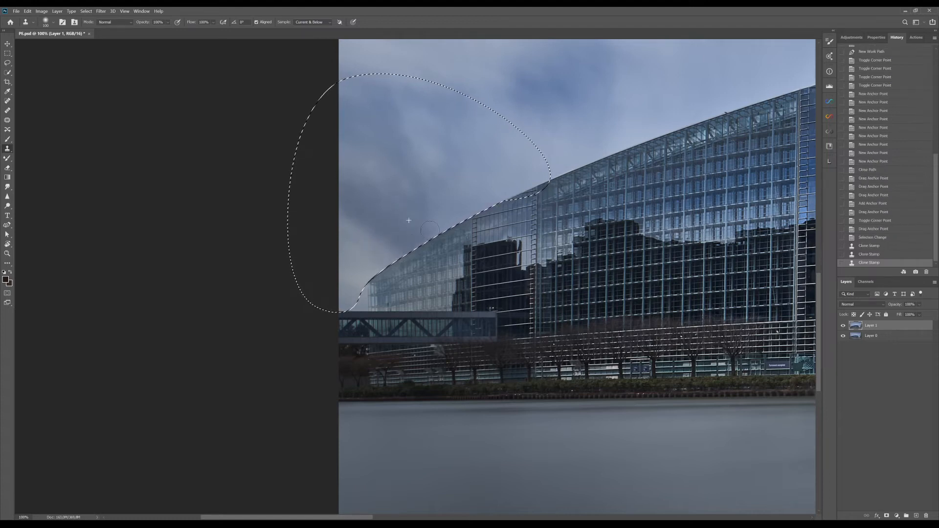
# Smooth the cloned sky above the building's left roofline with the Clone Stamp, enlarging the brush to 200 and resampling nearby cloud
pyautogui.click(413, 239)
pyautogui.click(416, 224)
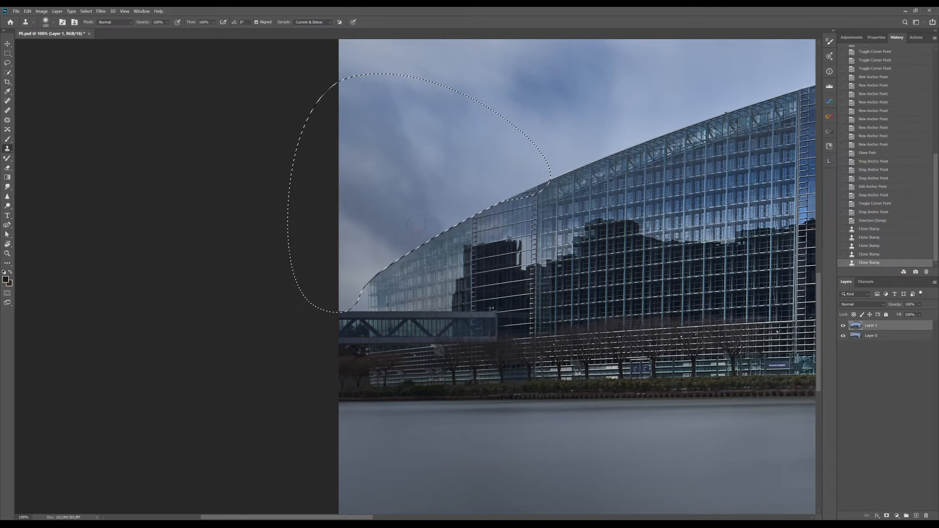
pyautogui.press(']')
pyautogui.press(']')
pyautogui.click(418, 213)
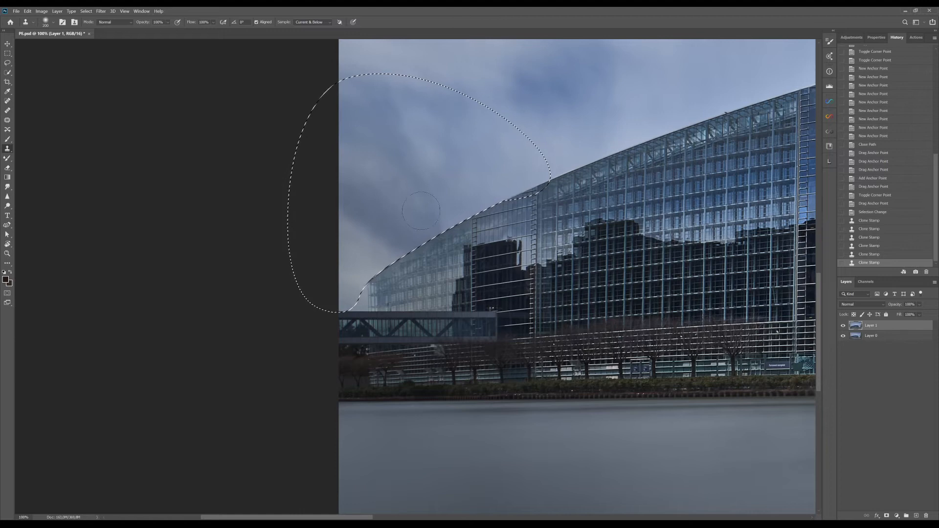
pyautogui.click(424, 218)
pyautogui.moveTo(428, 218); pyautogui.dragTo(423, 213)
pyautogui.keyDown('alt'); pyautogui.click(384, 177); pyautogui.keyUp('alt')
pyautogui.click(389, 184)
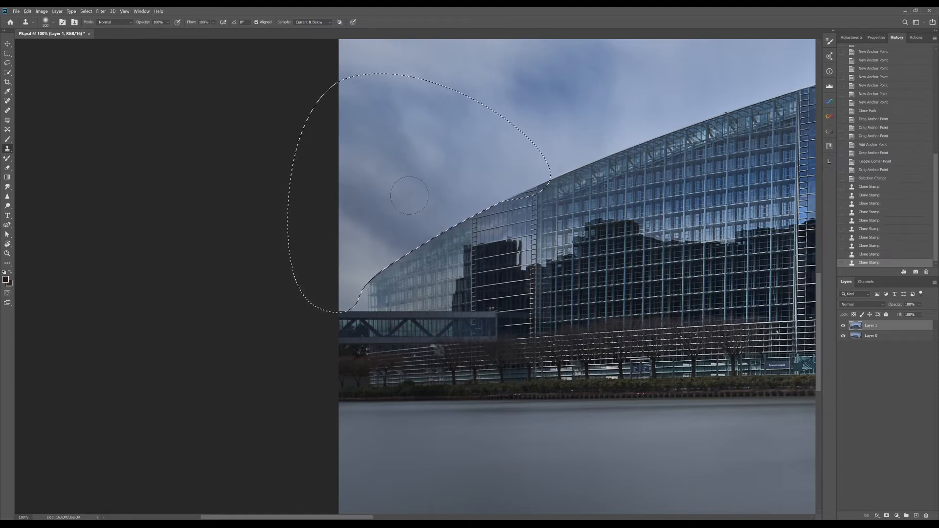
pyautogui.click(388, 177)
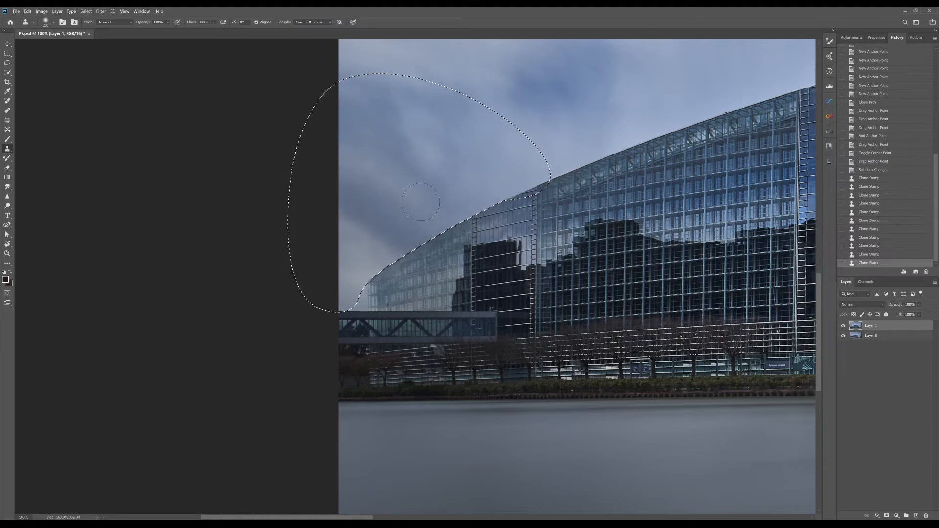
pyautogui.click(394, 184)
# Retouch the clouds near the left roofline with a Clone Stamp brush reduced to 80, and undo the last stroke
pyautogui.press('[')
pyautogui.hotkey('alt', 'w')
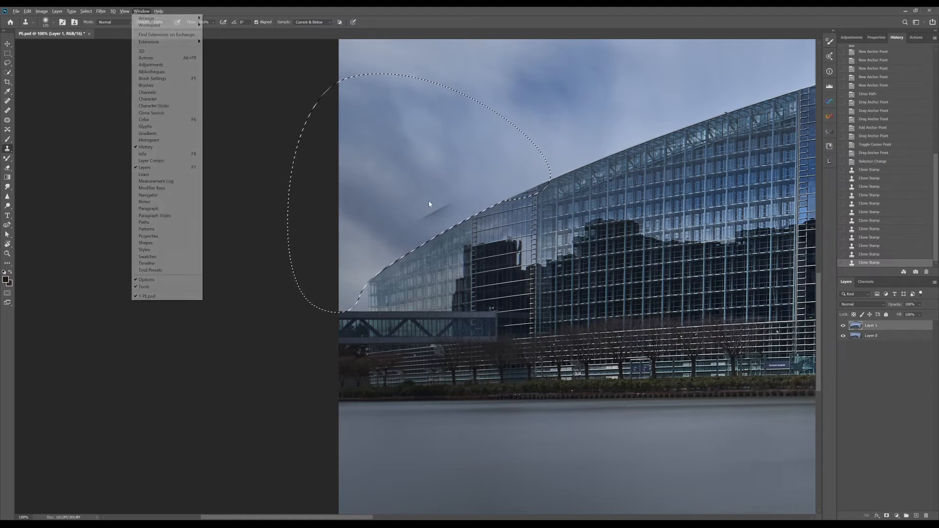
pyautogui.press('k')
pyautogui.click(432, 26)
pyautogui.press('[')
pyautogui.press('[')
pyautogui.press('[')
pyautogui.press('[')
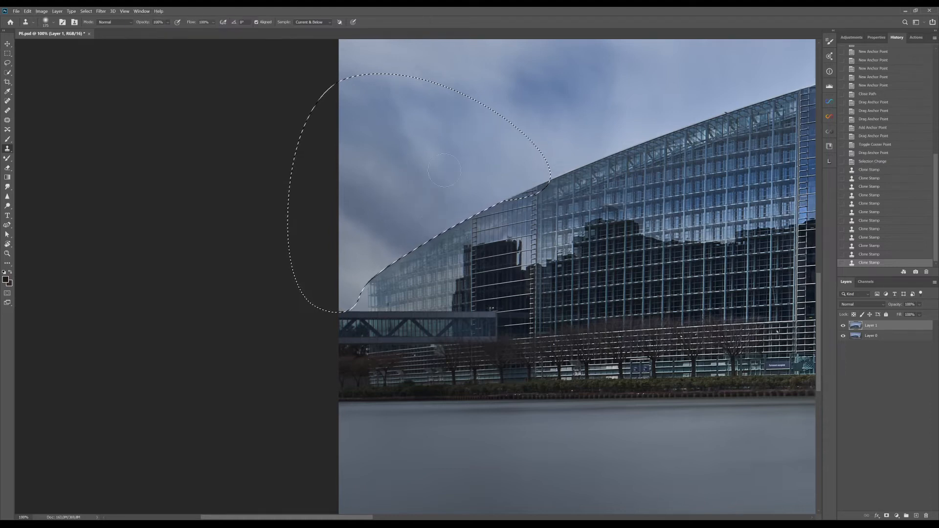
pyautogui.press('[')
pyautogui.keyDown('alt'); pyautogui.click(424, 206); pyautogui.keyUp('alt')
pyautogui.moveTo(432, 214)
pyautogui.mouseDown()
pyautogui.moveTo(416, 211)
pyautogui.moveTo(397, 184)
pyautogui.mouseUp()
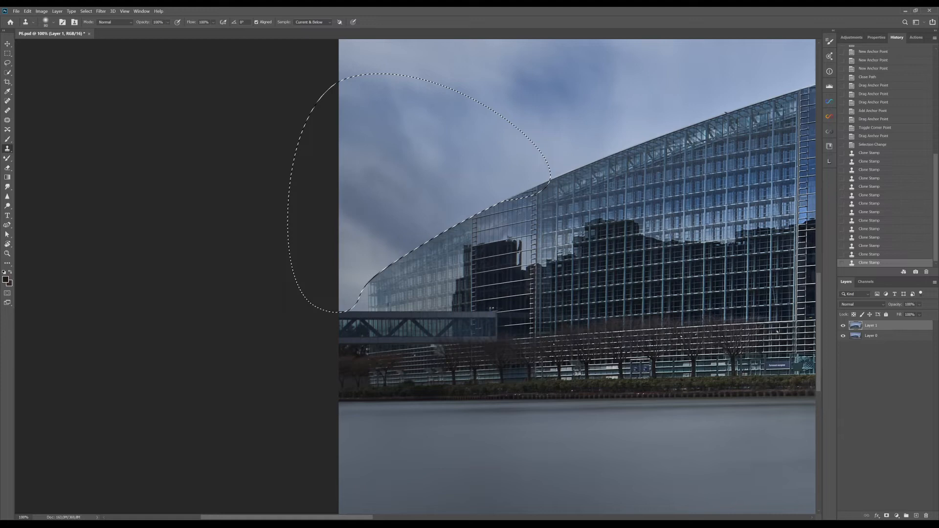
pyautogui.hotkey('ctrl', 'z')
# Even out the remaining cloud transitions inside the selection with the Clone Stamp at a brush size of 125
pyautogui.press(']')
pyautogui.press(']')
pyautogui.press(']')
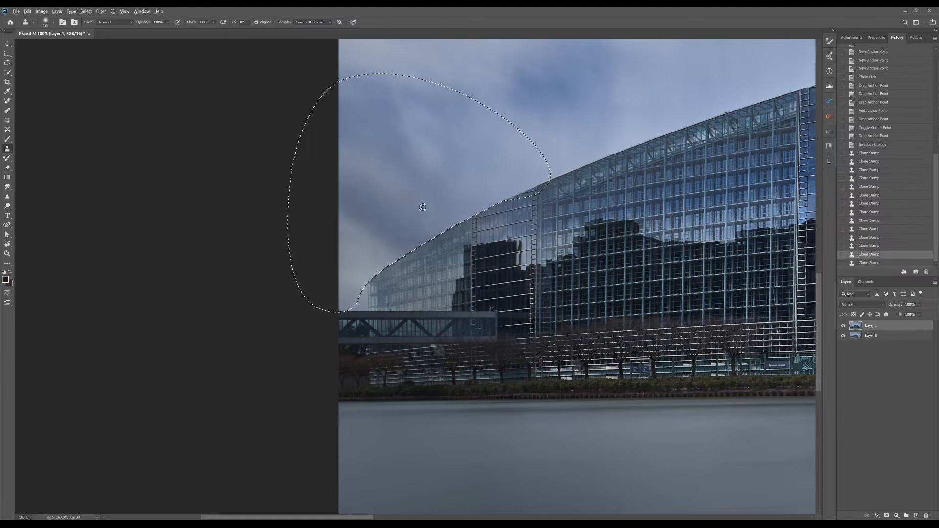
pyautogui.click(404, 193)
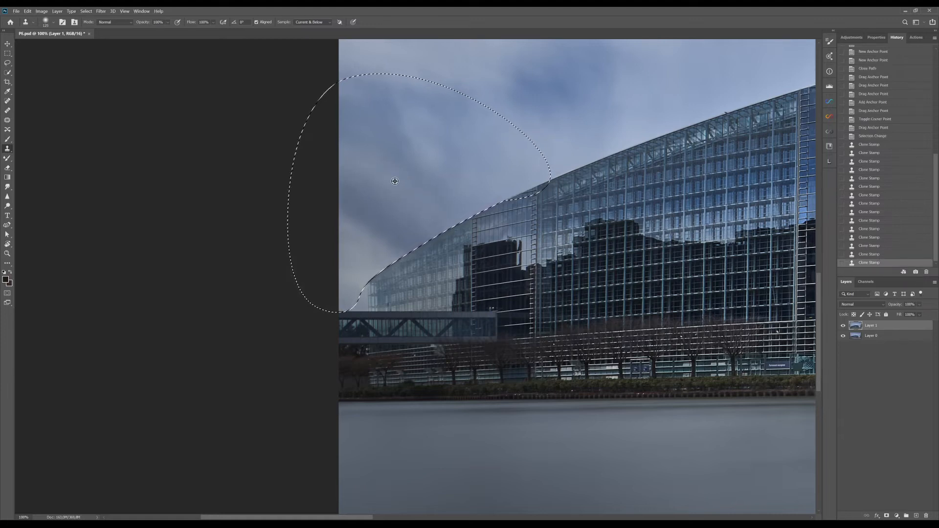
pyautogui.click(367, 161)
pyautogui.click(396, 163)
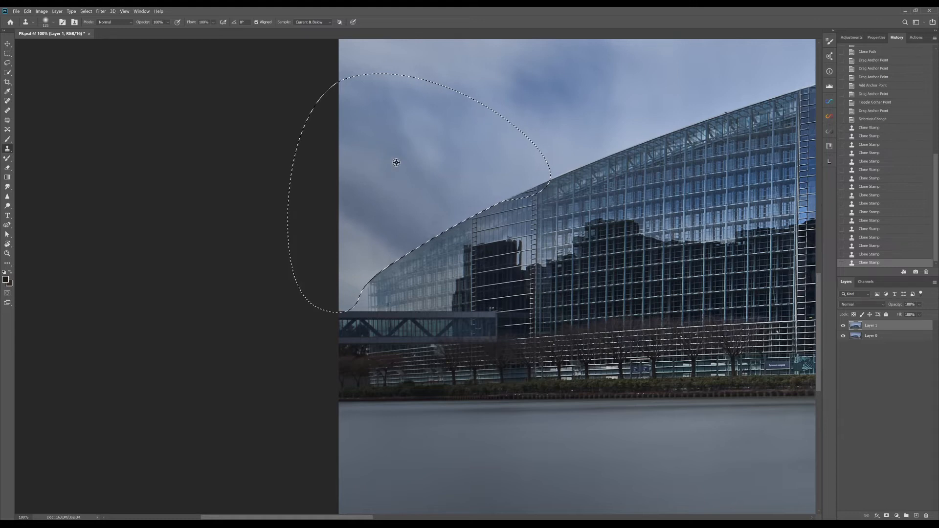
pyautogui.click(398, 161)
# Deselect the sky area around the removed radio tower
pyautogui.hotkey('ctrl', '-')
pyautogui.hotkey('ctrl', '-')
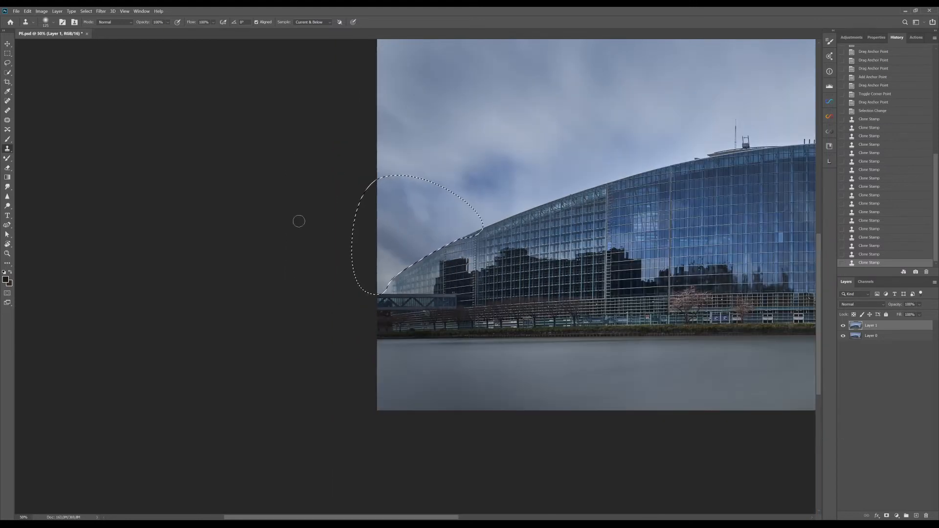
pyautogui.press('m')
pyautogui.moveTo(204, 164); pyautogui.dragTo(1, 466)
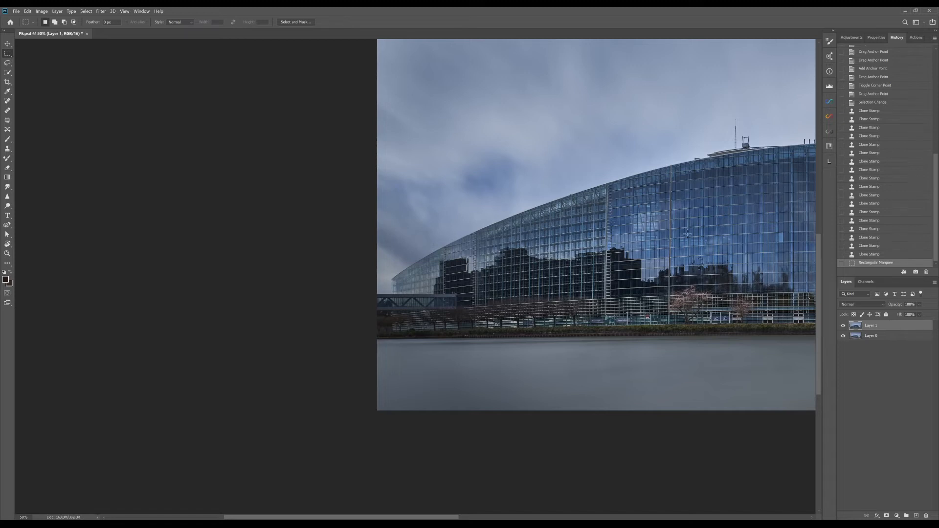
# Start a Curvature Pen path along the roof edge, running beneath the roof structure, mast and maintenance gondola
pyautogui.moveTo(688, 234); pyautogui.dragTo(418, 305)
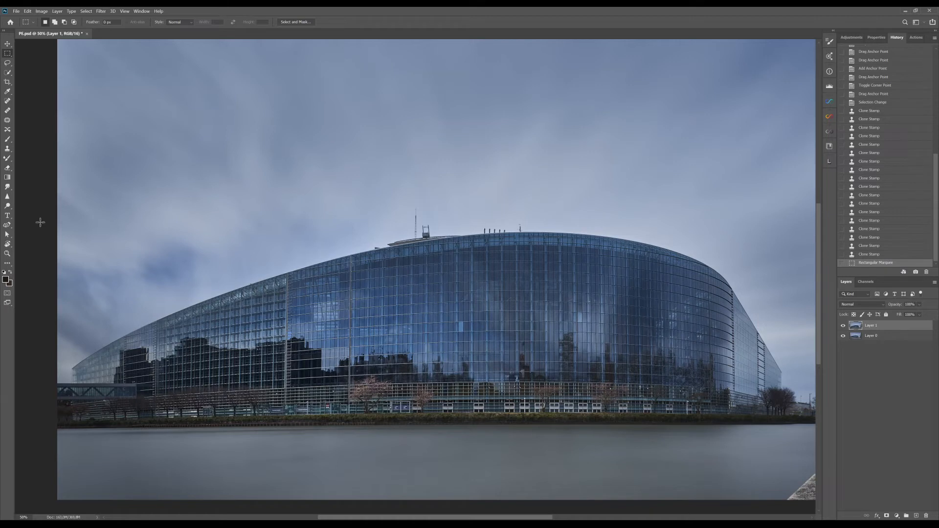
pyautogui.click(6, 226)
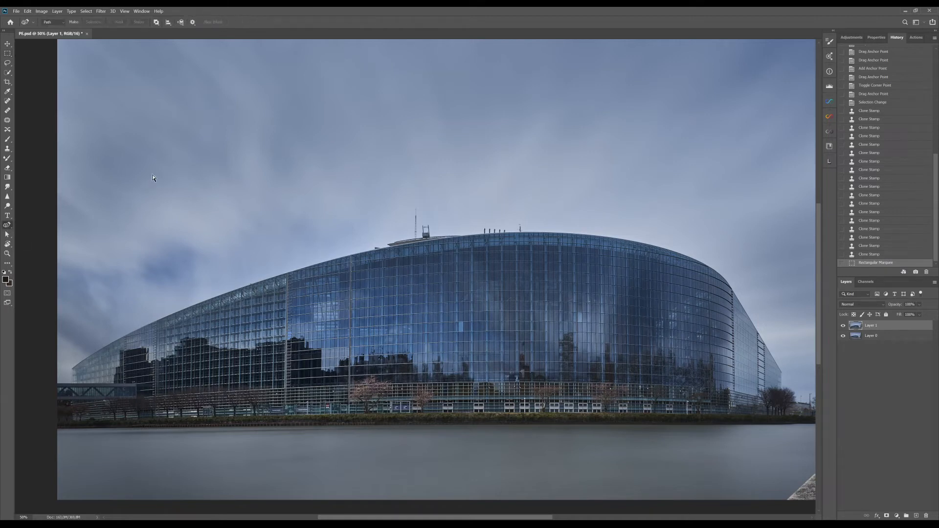
pyautogui.hotkey('ctrl', '+')
pyautogui.hotkey('ctrl', '+')
pyautogui.hotkey('ctrl', '+')
pyautogui.hotkey('ctrl', '+')
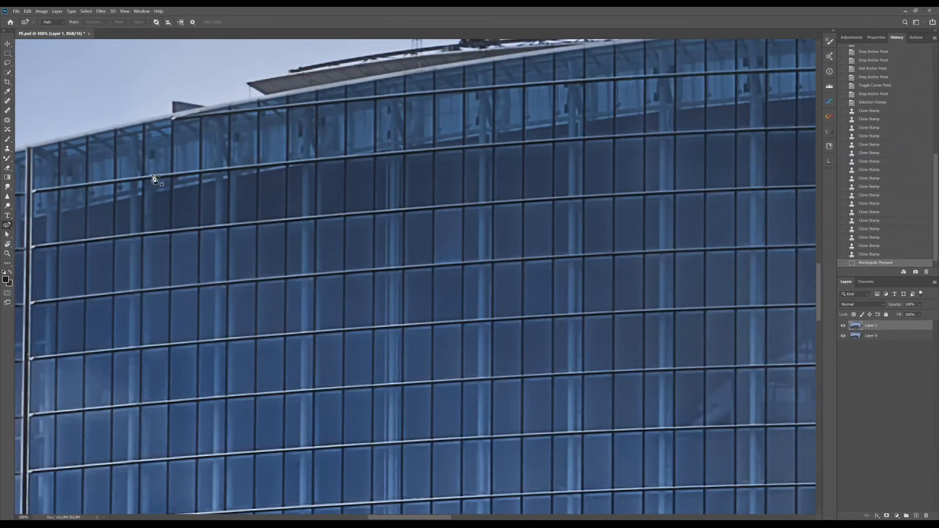
pyautogui.moveTo(396, 177); pyautogui.dragTo(439, 351)
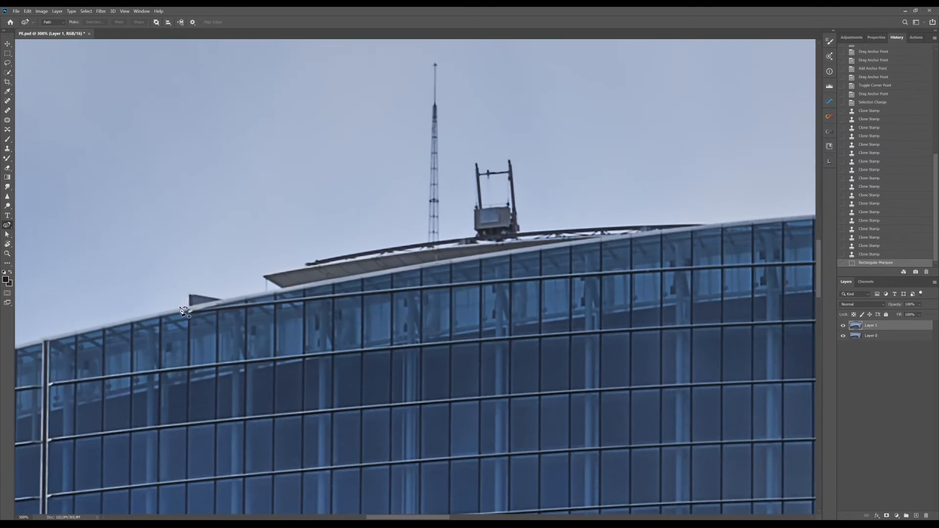
pyautogui.click(82, 329)
pyautogui.click(366, 273)
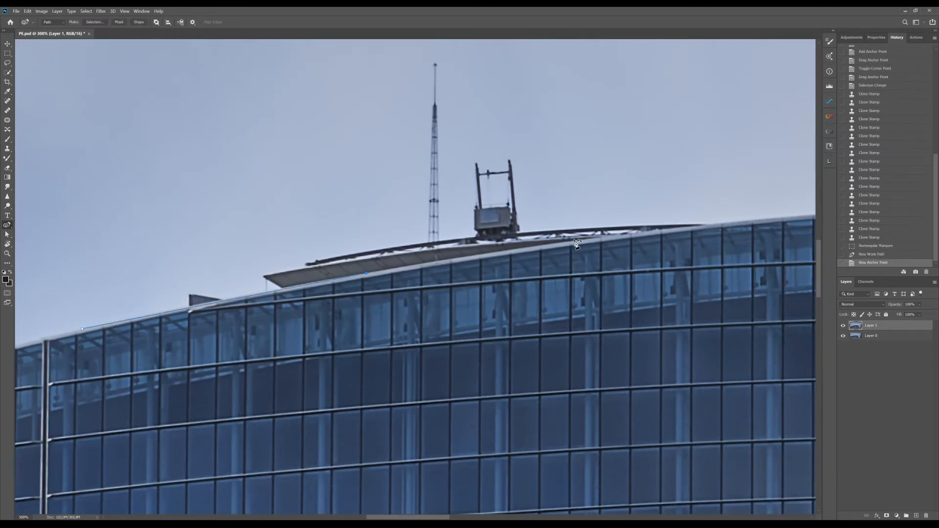
pyautogui.click(573, 241)
pyautogui.click(756, 221)
# Continue the path along the roofline beneath the five chimneys and the small antenna to a point beyond them
pyautogui.moveTo(756, 223); pyautogui.dragTo(309, 223)
pyautogui.click(532, 203)
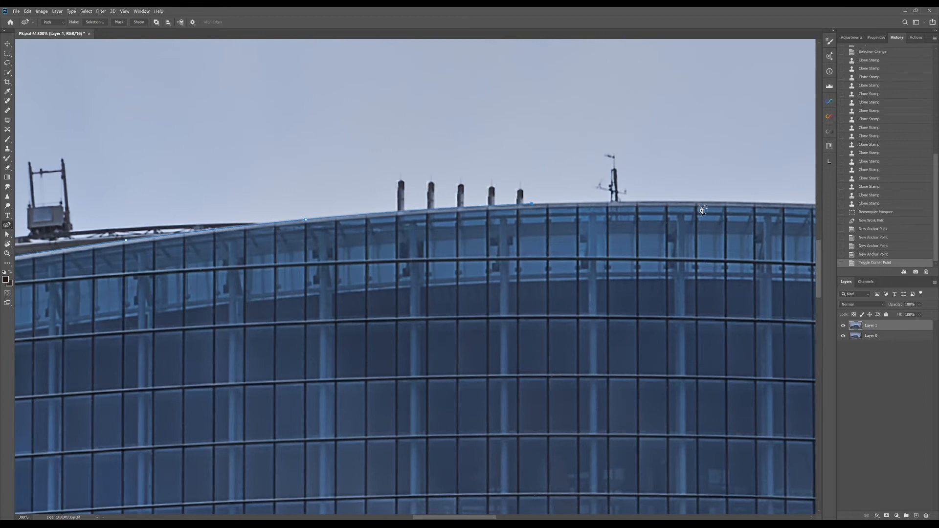
pyautogui.click(697, 201)
pyautogui.moveTo(789, 255); pyautogui.dragTo(438, 237)
pyautogui.click(548, 191)
pyautogui.click(687, 201)
# Loop the path through the sky above the rooftop objects and close it at its starting point on the roofline
pyautogui.scroll(6, 655, 105)
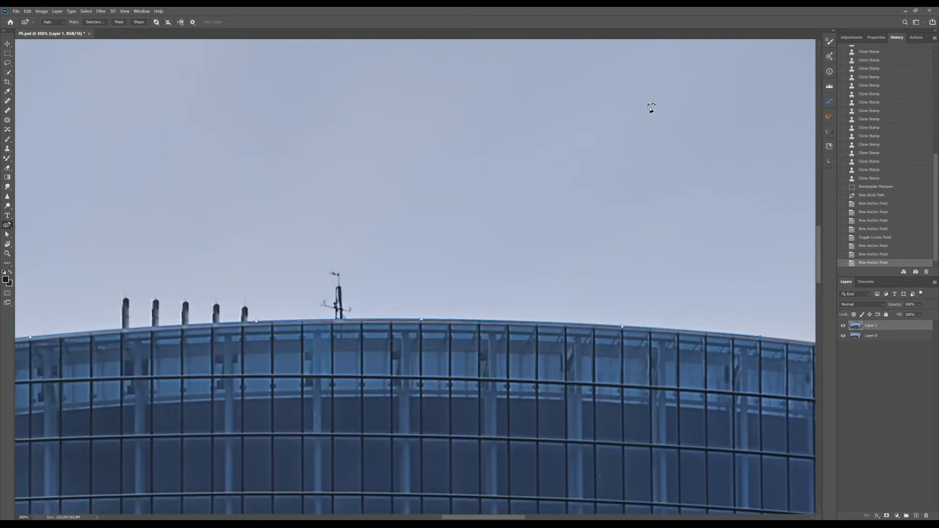
pyautogui.hscroll(-5, 636, 122)
pyautogui.hscroll(-5, 570, 107)
pyautogui.click(141, 307)
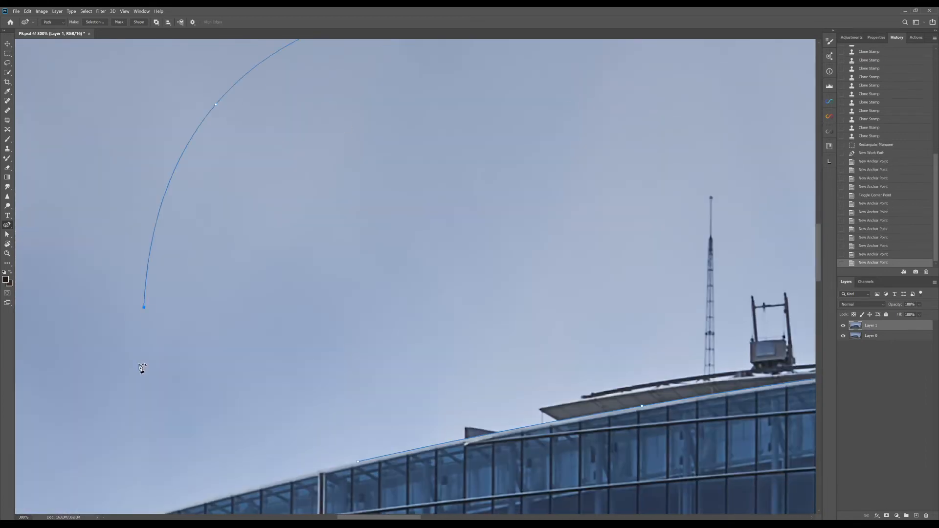
pyautogui.scroll(-3, 141, 371)
pyautogui.click(140, 251)
pyautogui.click(269, 311)
pyautogui.click(356, 292)
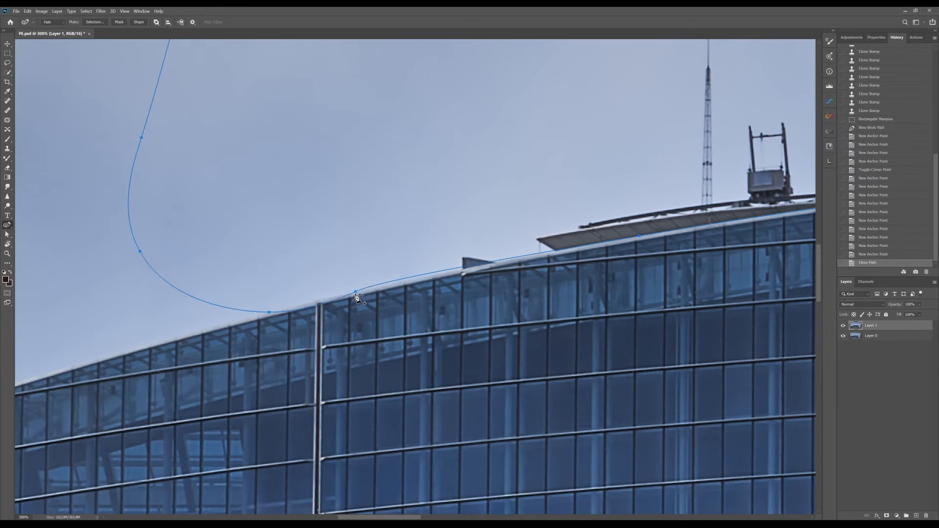
# Adjust the path's starting anchor point and one beyond the small antenna to follow the roof edge
pyautogui.moveTo(357, 293); pyautogui.dragTo(359, 294)
pyautogui.hscroll(10, 359, 295)
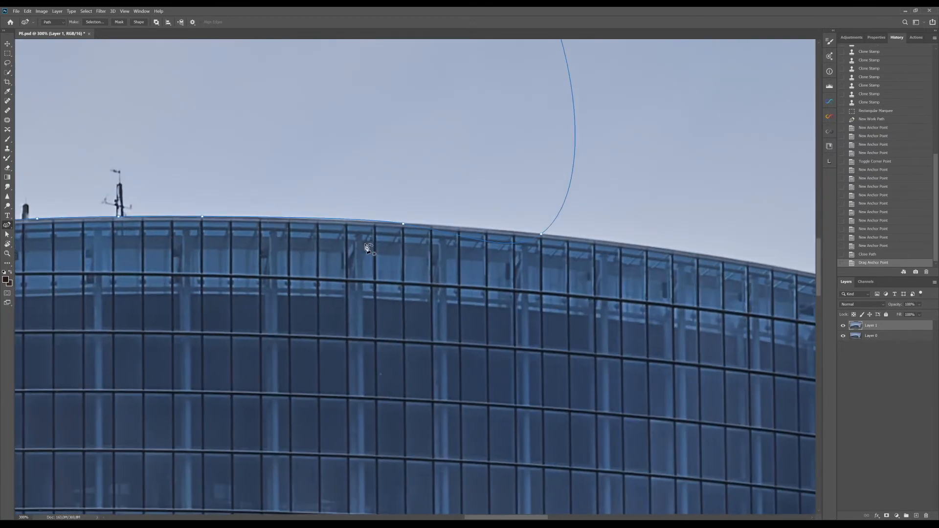
pyautogui.moveTo(404, 224); pyautogui.dragTo(409, 225)
pyautogui.hotkey('ctrl', '1')
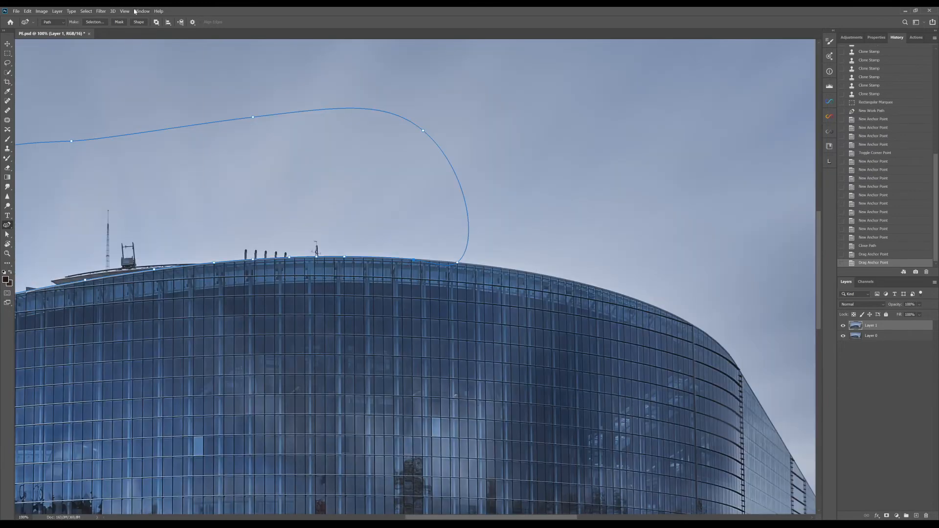
# Convert the closed path around the rooftop objects into a selection
pyautogui.moveTo(302, 204); pyautogui.dragTo(444, 222)
pyautogui.rightClick(435, 197)
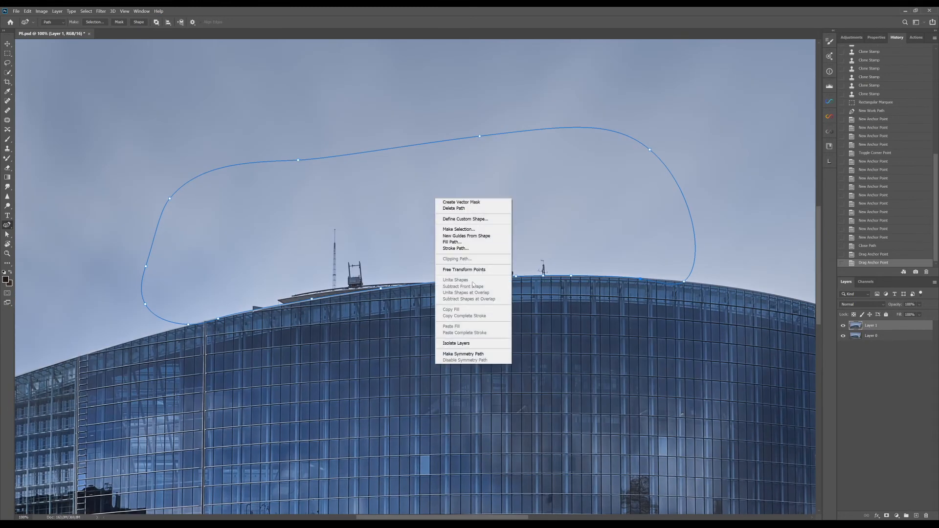
pyautogui.click(473, 230)
pyautogui.click(507, 155)
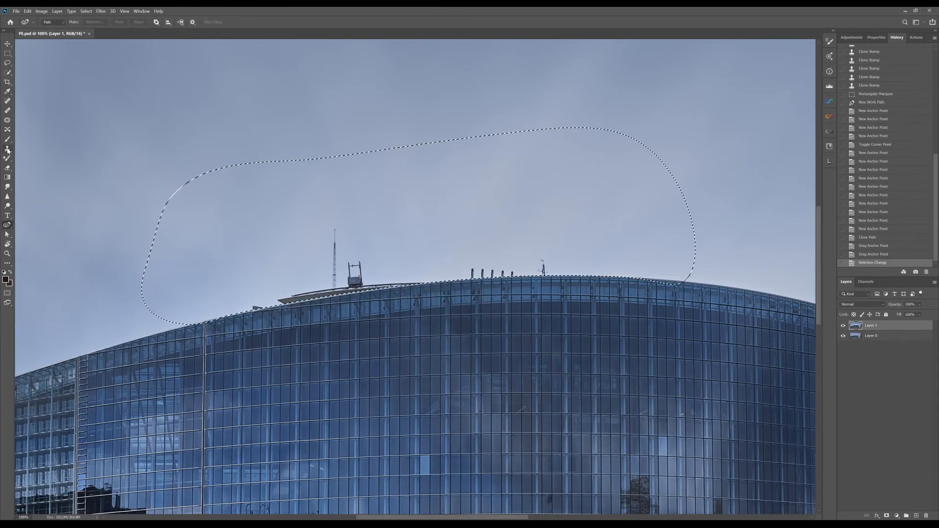
# Try to cover the tip of the roof mast with sky using the Clone Stamp at a brush size of 200
pyautogui.press('s')
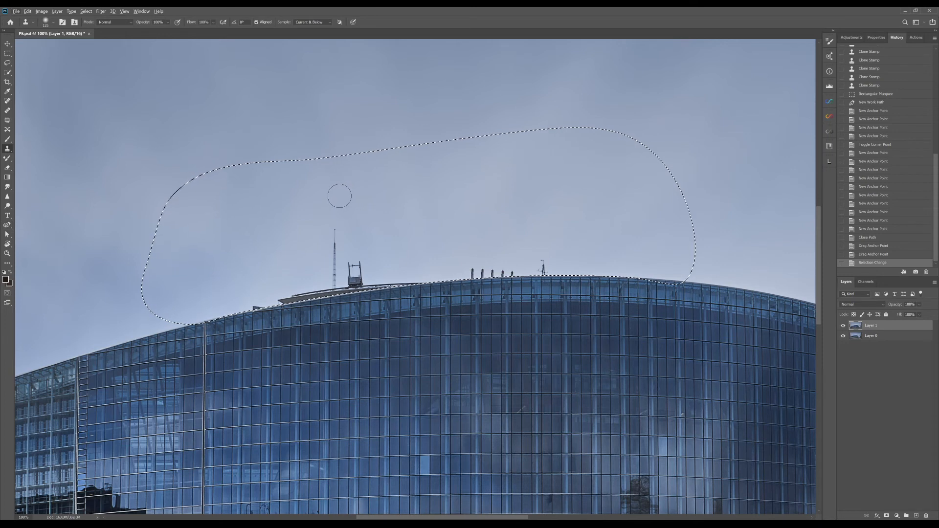
pyautogui.press(']')
pyautogui.press(']')
pyautogui.press(']')
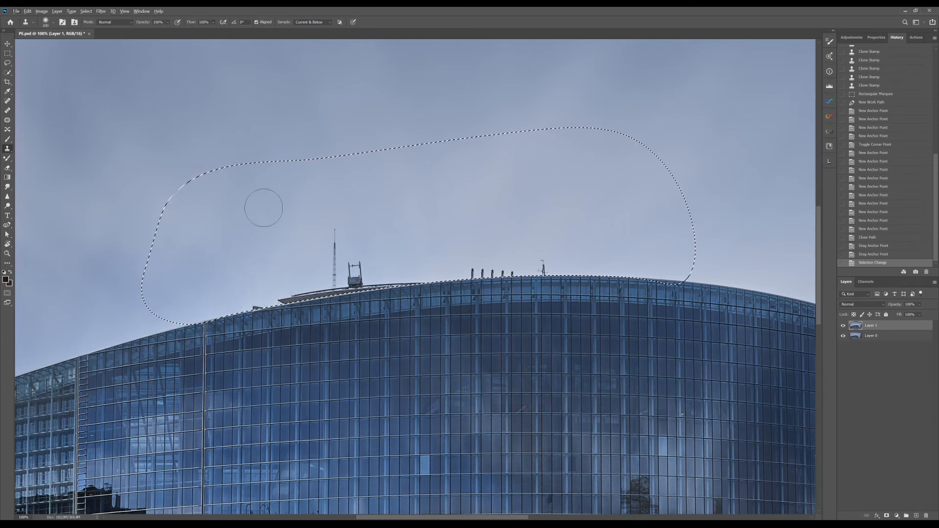
pyautogui.keyDown('alt'); pyautogui.click(331, 176); pyautogui.keyUp('alt')
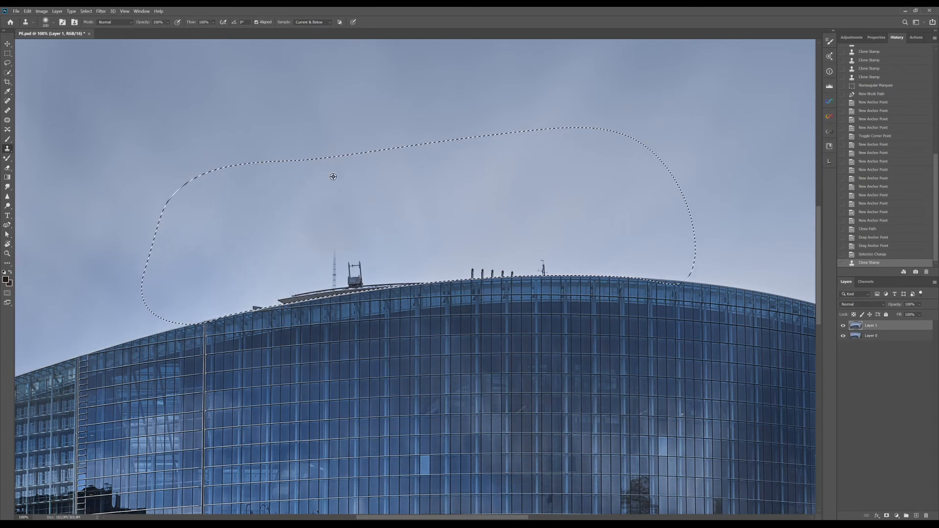
pyautogui.click(377, 215)
# Clone sky over the mast, gondola, roof structure, chimneys and small antenna inside the selection with a brush size of 400
pyautogui.press(']')
pyautogui.press(']')
pyautogui.press(']')
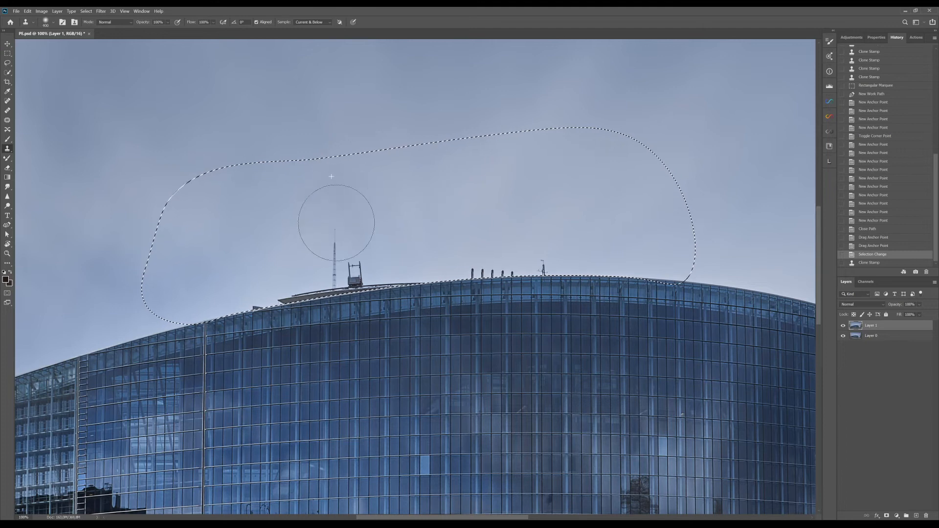
pyautogui.click(330, 262)
pyautogui.click(342, 264)
pyautogui.click(264, 277)
pyautogui.click(405, 247)
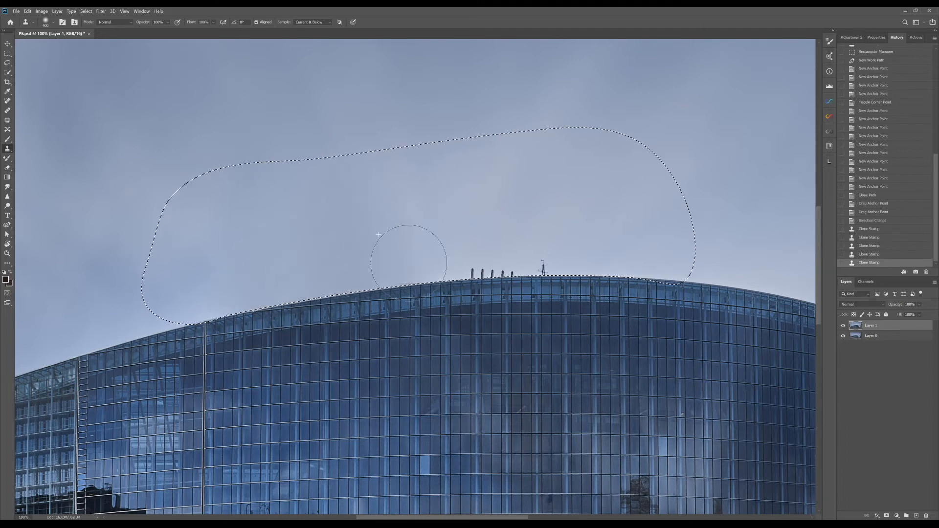
pyautogui.click(509, 260)
pyautogui.click(563, 248)
pyautogui.click(641, 161)
# Deselect the retouched sky area above the roof
pyautogui.hotkey('ctrl', '-')
pyautogui.hotkey('ctrl', '-')
pyautogui.hotkey('ctrl', '-')
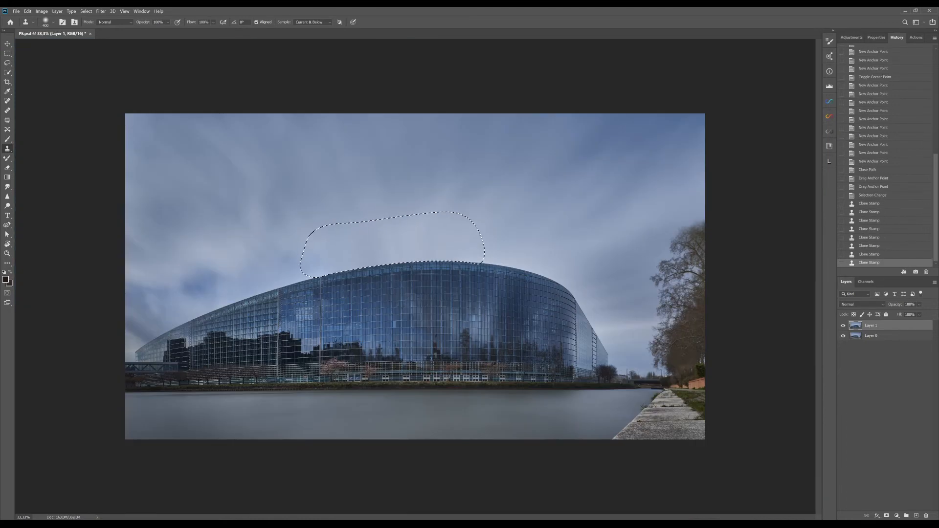
pyautogui.click(85, 11)
pyautogui.click(93, 28)
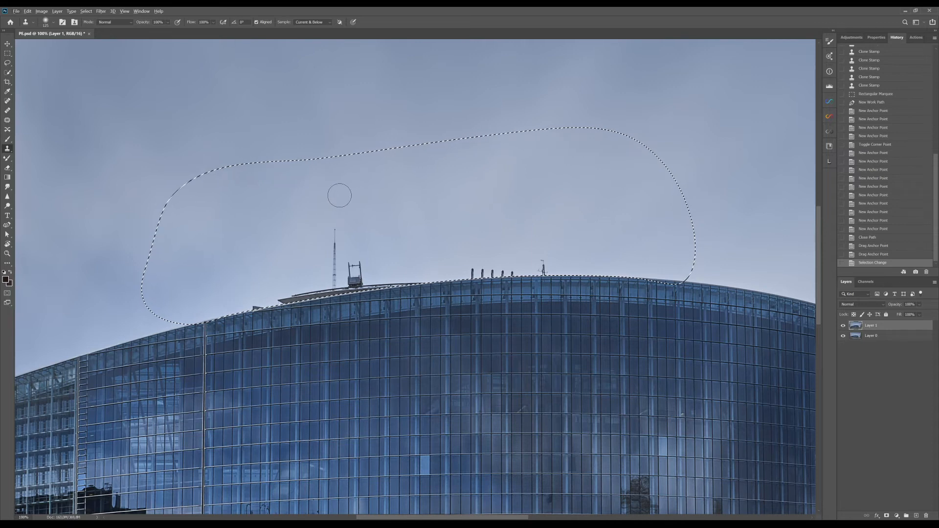
# Try cloning sky from just above the mast over its tip with a brush size of 200, and undo the stroke
pyautogui.press(']')
pyautogui.press(']')
pyautogui.press(']')
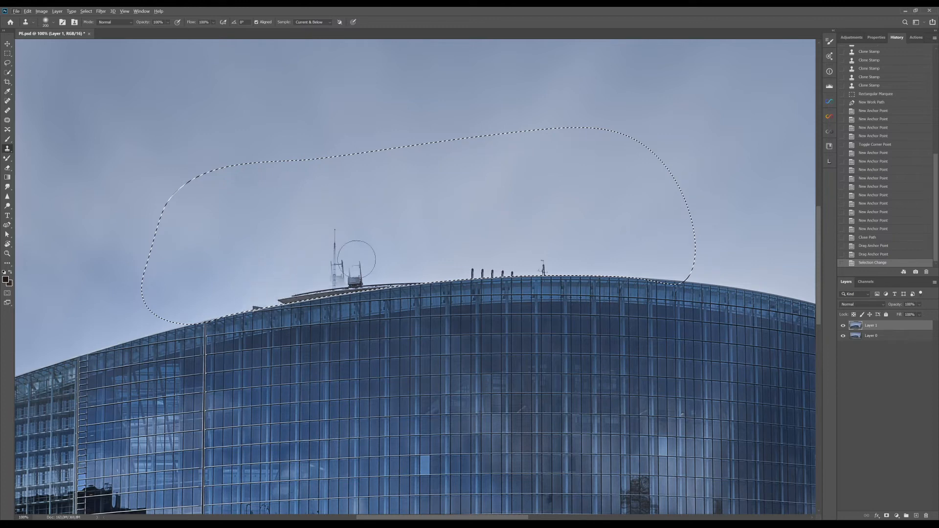
pyautogui.moveTo(289, 296); pyautogui.dragTo(311, 296)
pyautogui.keyDown('alt'); pyautogui.click(336, 201); pyautogui.keyUp('alt')
pyautogui.moveTo(335, 232); pyautogui.dragTo(329, 224)
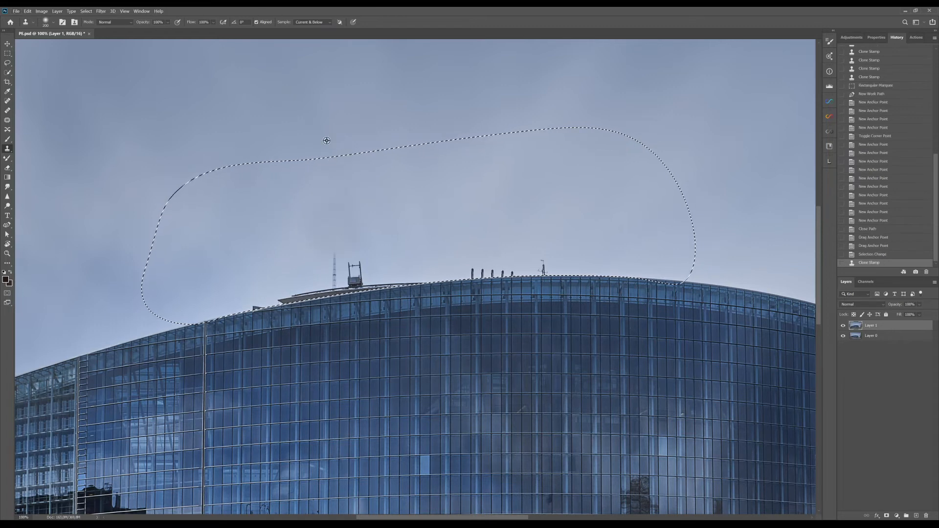
pyautogui.hotkey('ctrl', 'z')
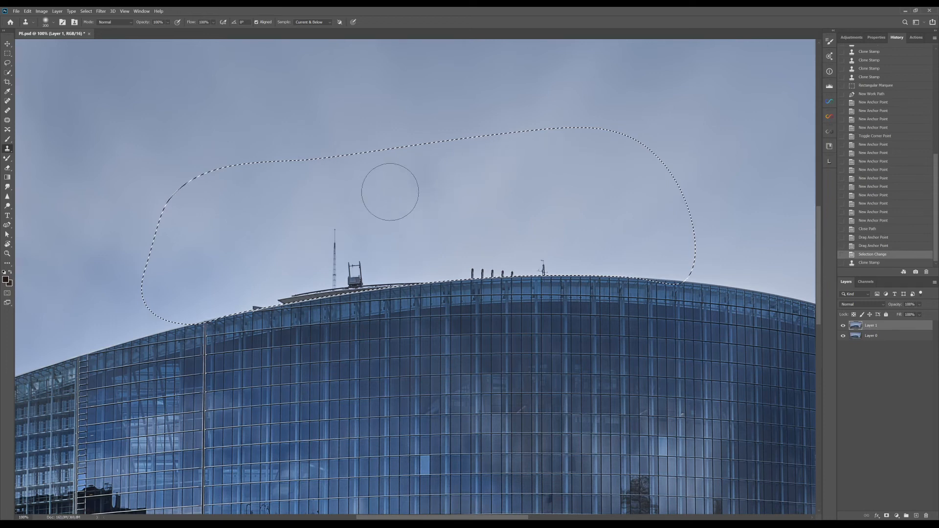
# Clone sky over the mast, gondola, roof structure and antennas inside the selection with a brush size of 400, and deselect the area
pyautogui.keyDown('alt'); pyautogui.click(334, 176); pyautogui.keyUp('alt')
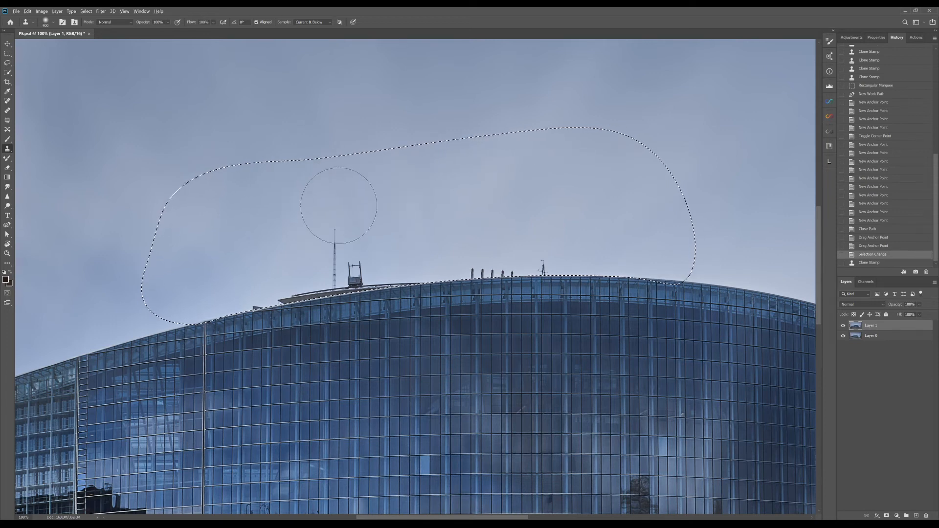
pyautogui.moveTo(338, 210)
pyautogui.mouseDown()
pyautogui.moveTo(342, 248)
pyautogui.moveTo(327, 256)
pyautogui.moveTo(367, 251)
pyautogui.moveTo(262, 284)
pyautogui.moveTo(399, 262)
pyautogui.moveTo(584, 259)
pyautogui.mouseUp()
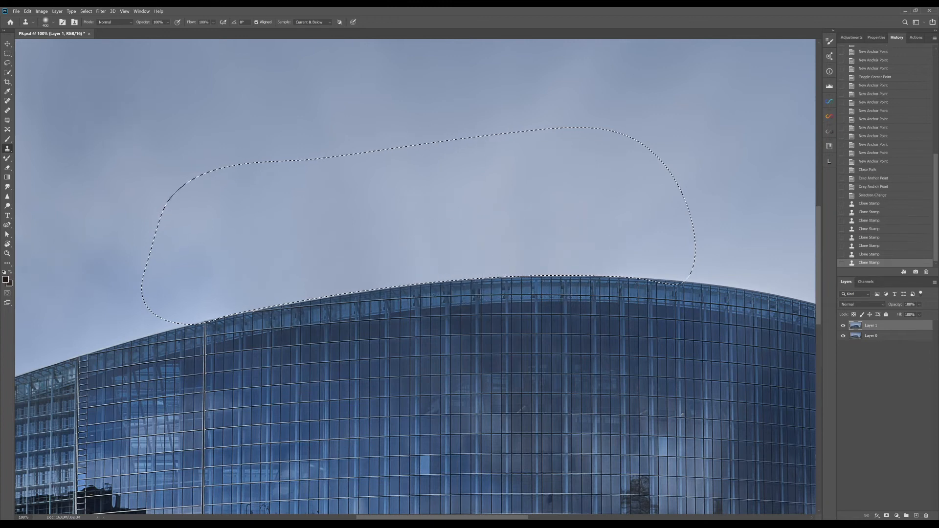
pyautogui.hotkey('ctrl', '-')
pyautogui.hotkey('ctrl', '-')
pyautogui.hotkey('ctrl', '-')
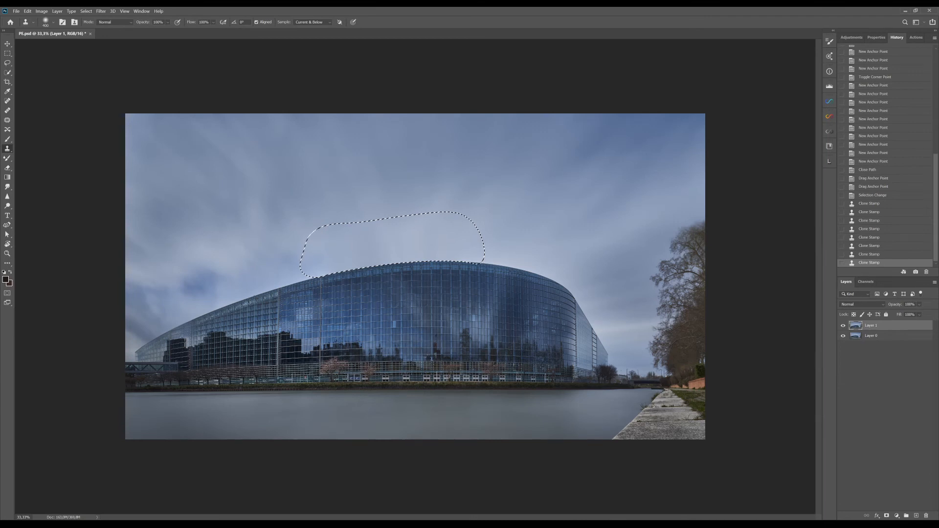
pyautogui.click(87, 11)
pyautogui.click(92, 28)
pyautogui.press('v')
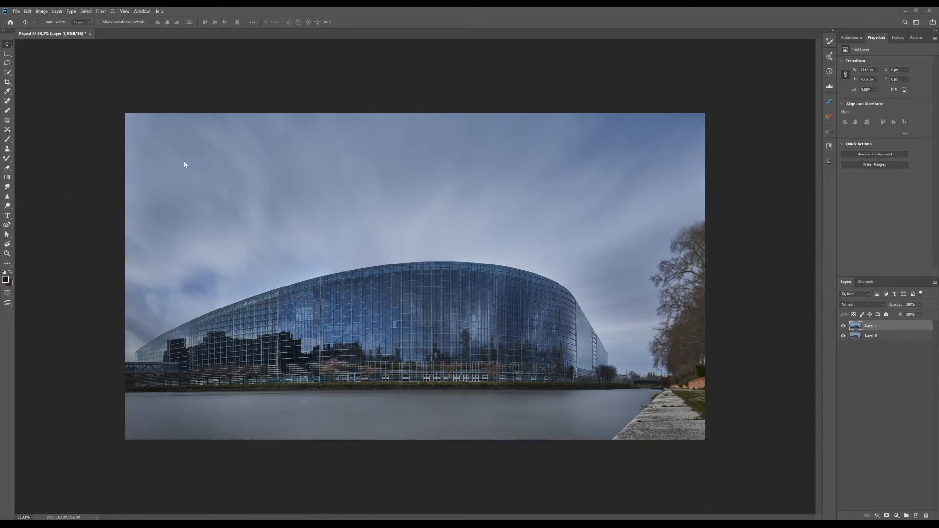
# Add a Selective Color adjustment layer above Layer 1 and choose the Blacks range for editing
pyautogui.click(851, 38)
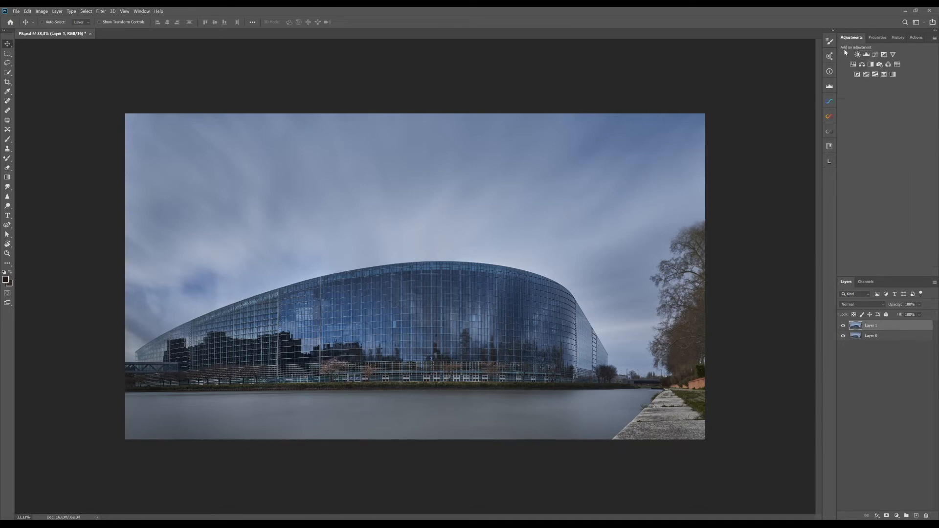
pyautogui.click(885, 75)
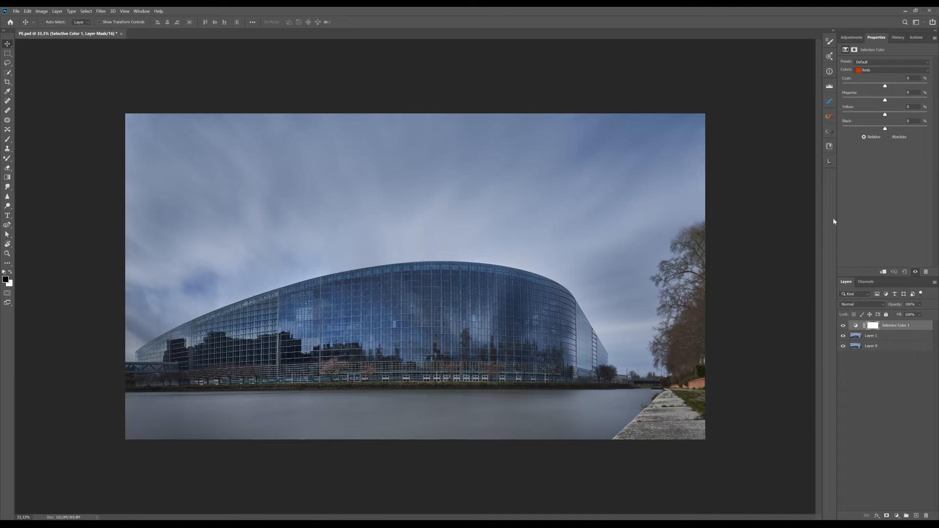
pyautogui.click(884, 71)
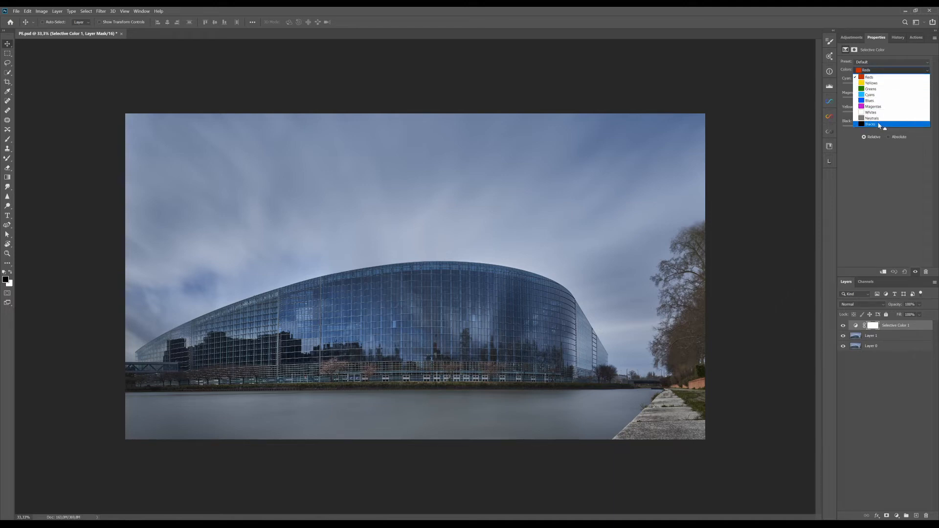
pyautogui.click(880, 125)
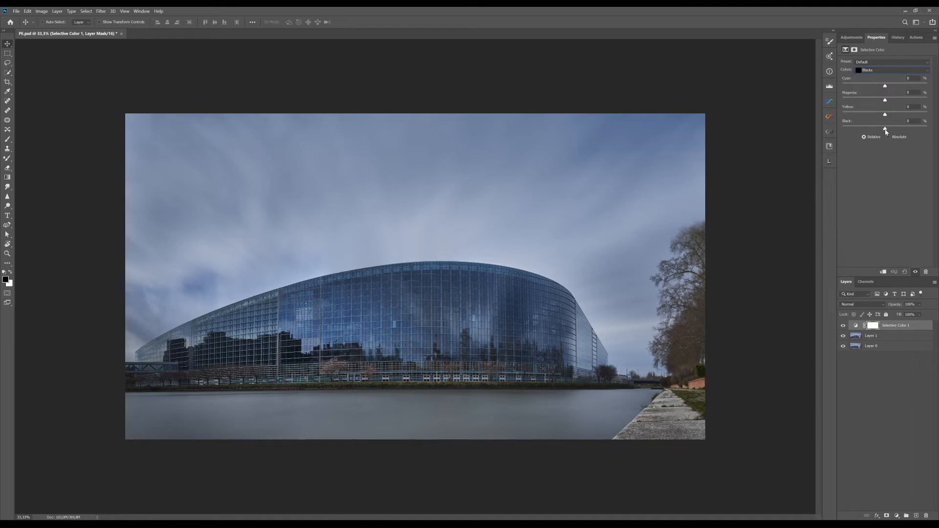
pyautogui.click(881, 71)
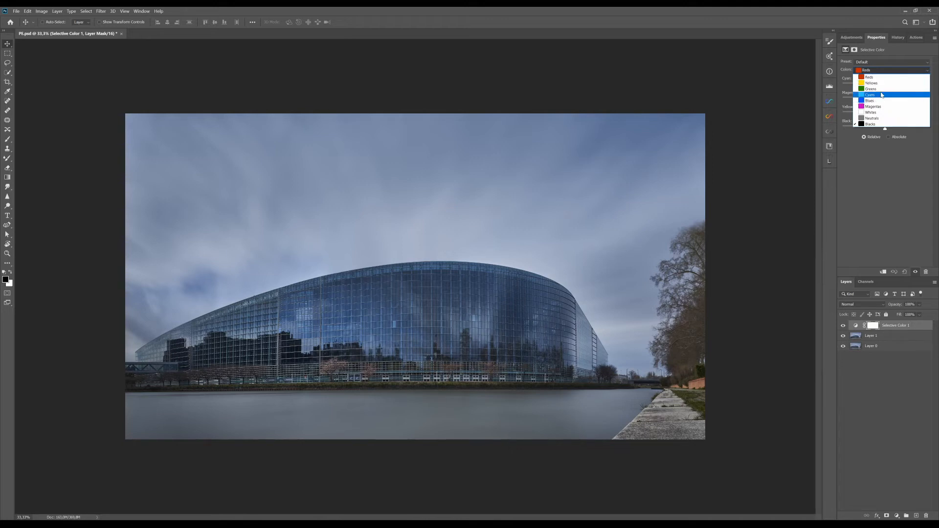
pyautogui.click(884, 71)
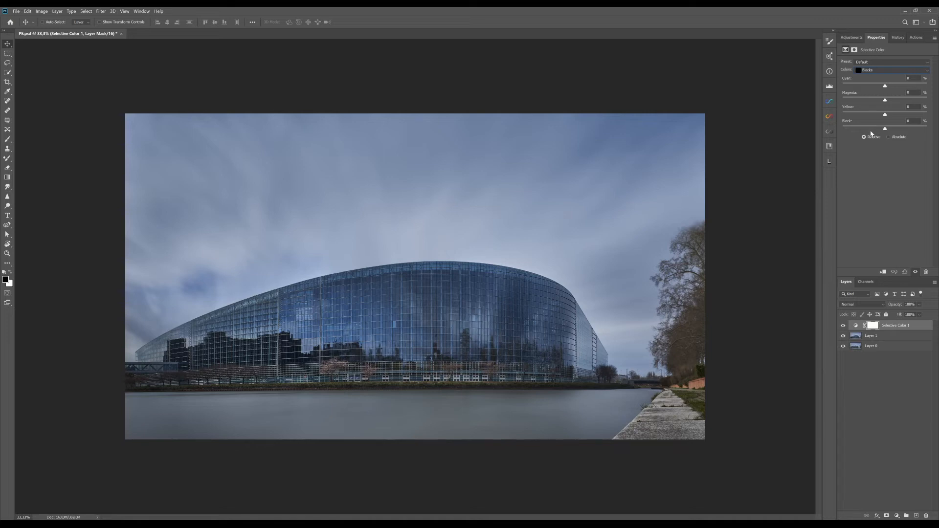
# Set Black to +5% for the Blacks range, testing slight shifts of its other color components
pyautogui.click(887, 128)
pyautogui.moveTo(888, 130); pyautogui.dragTo(864, 130)
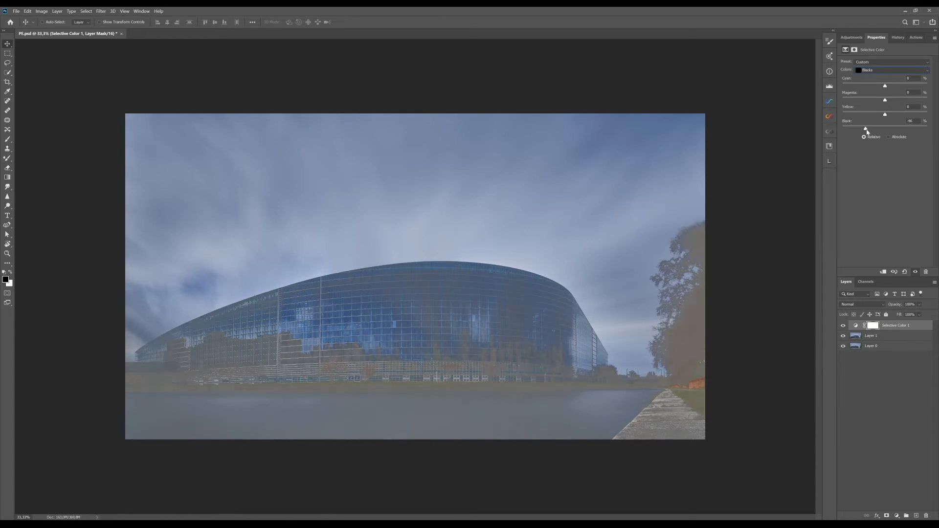
pyautogui.moveTo(865, 129); pyautogui.dragTo(888, 132)
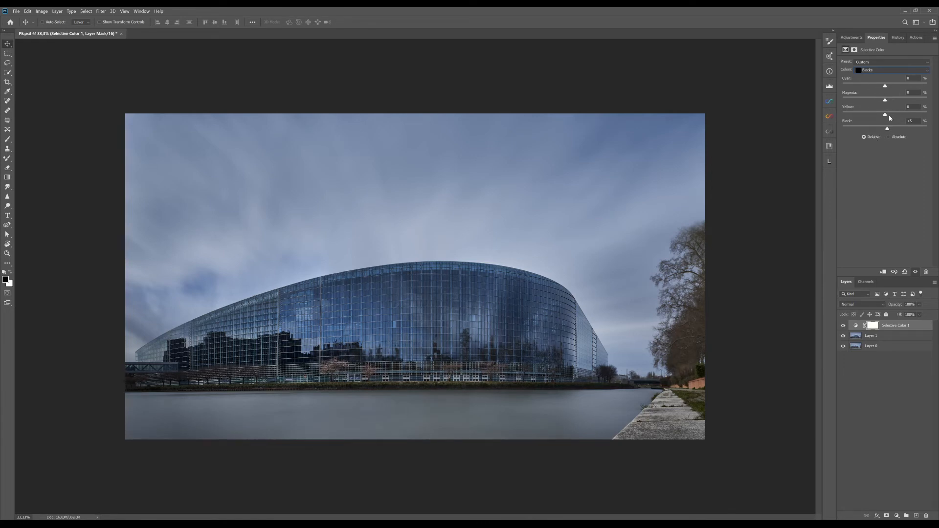
pyautogui.moveTo(885, 115)
pyautogui.mouseDown()
pyautogui.moveTo(871, 115)
pyautogui.moveTo(893, 114)
pyautogui.moveTo(845, 113)
pyautogui.moveTo(920, 114)
pyautogui.moveTo(879, 114)
pyautogui.moveTo(887, 115)
pyautogui.mouseUp()
pyautogui.moveTo(887, 101)
pyautogui.mouseDown()
pyautogui.moveTo(870, 86)
pyautogui.moveTo(888, 87)
pyautogui.mouseUp()
# Set Black to -48% for the Whites range, try shifting Yellow and Magenta, and reset Magenta
pyautogui.click(884, 69)
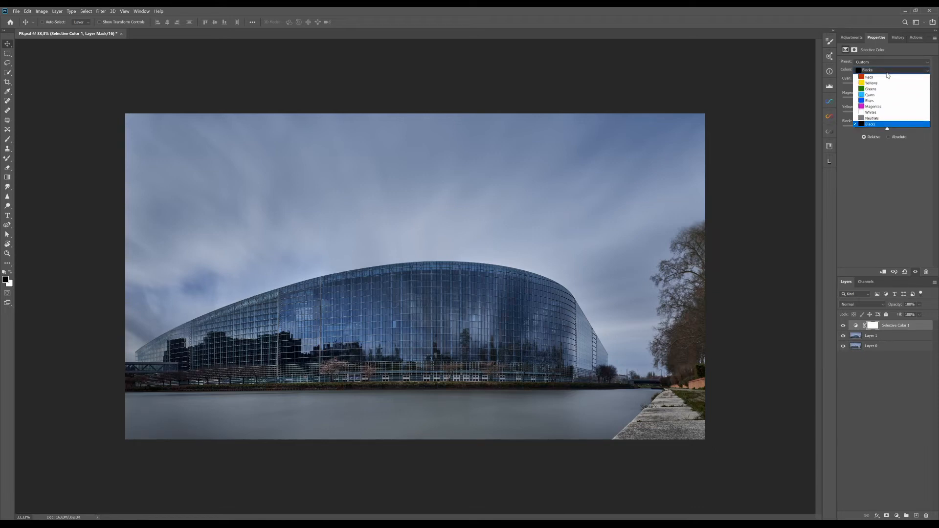
pyautogui.click(871, 112)
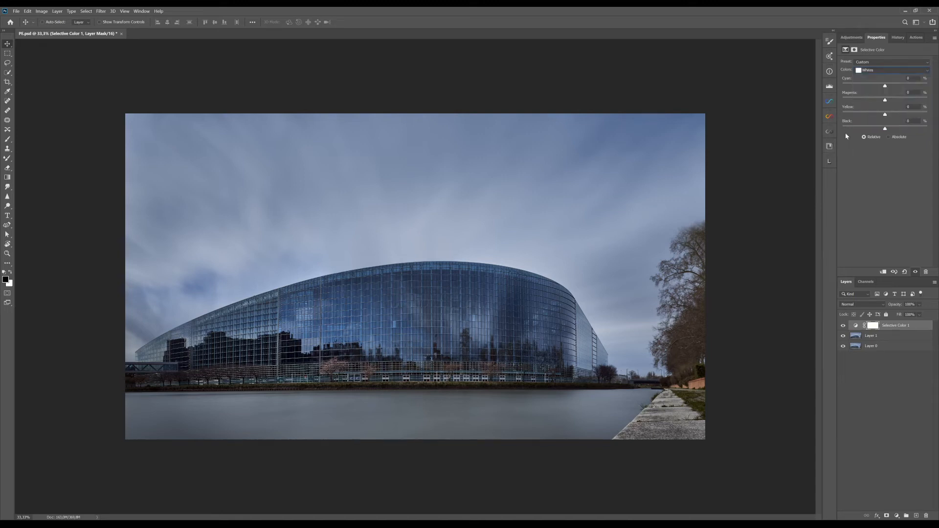
pyautogui.moveTo(886, 131); pyautogui.dragTo(865, 130)
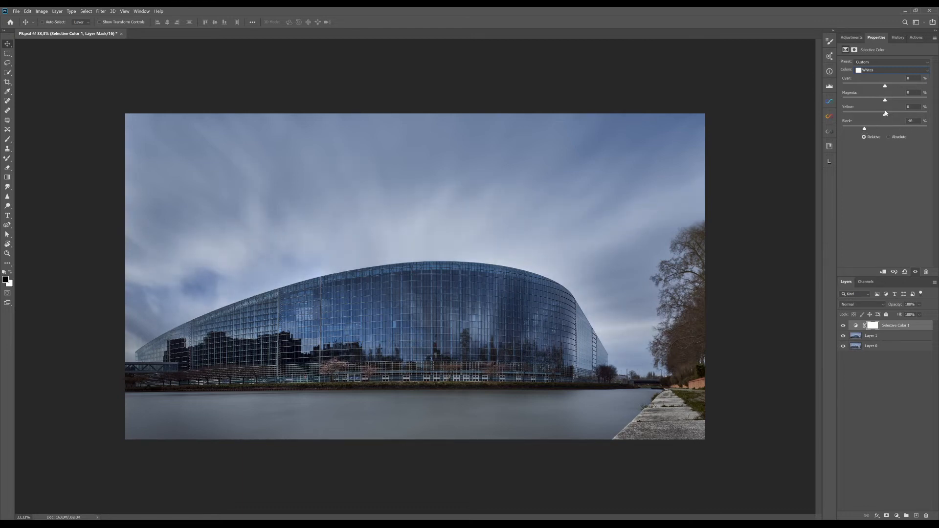
pyautogui.moveTo(885, 114); pyautogui.dragTo(865, 101)
pyautogui.moveTo(893, 103); pyautogui.dragTo(903, 103)
pyautogui.doubleClick(852, 93)
# For the Blues range, set Black to +9% and Yellow to +42%, lower Magenta slightly, and reset Cyan
pyautogui.click(875, 75)
pyautogui.click(874, 75)
pyautogui.click(873, 72)
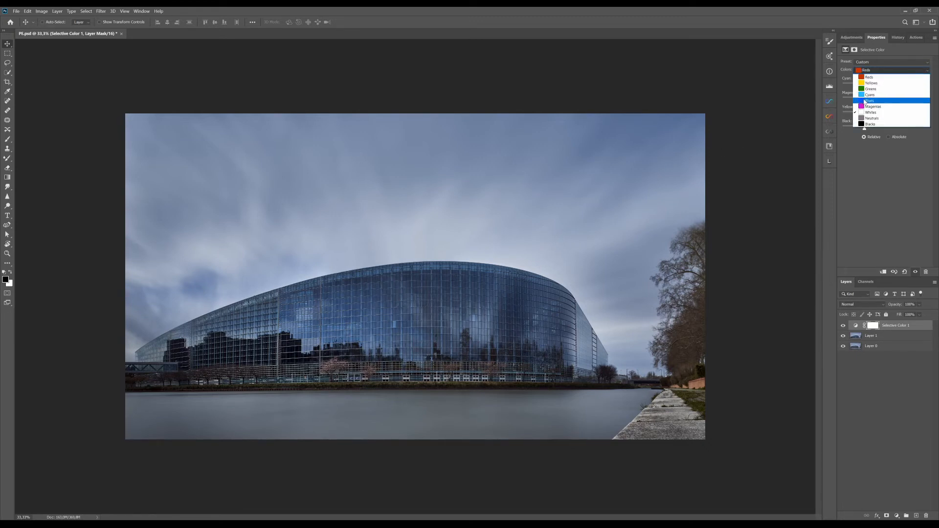
pyautogui.click(865, 101)
pyautogui.moveTo(885, 128); pyautogui.dragTo(839, 131)
pyautogui.moveTo(880, 131)
pyautogui.mouseDown()
pyautogui.moveTo(910, 130)
pyautogui.moveTo(838, 134)
pyautogui.moveTo(915, 136)
pyautogui.moveTo(828, 136)
pyautogui.moveTo(890, 140)
pyautogui.mouseUp()
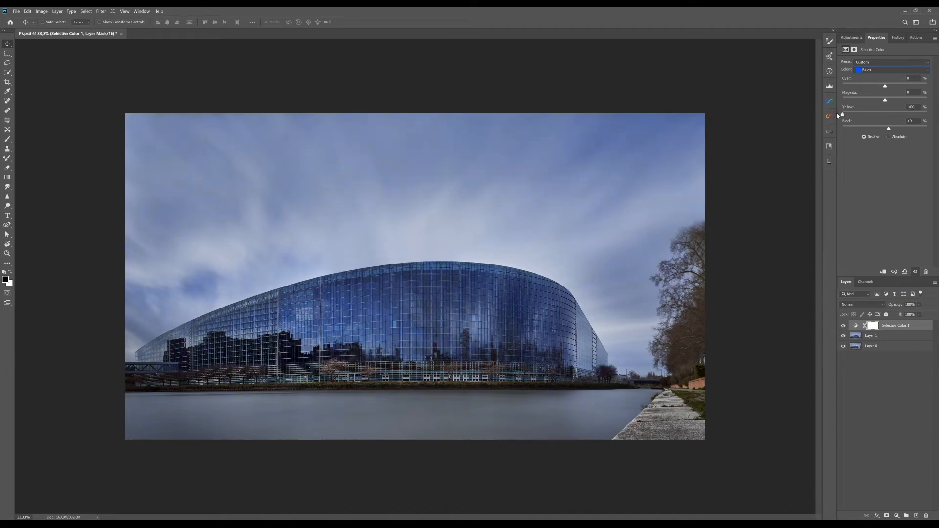
pyautogui.moveTo(874, 116); pyautogui.dragTo(905, 115)
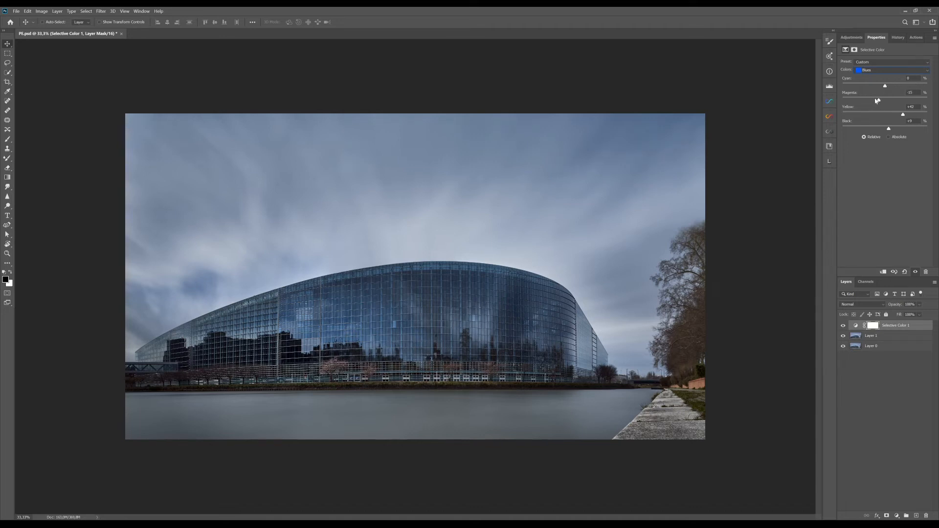
pyautogui.moveTo(877, 101)
pyautogui.mouseDown()
pyautogui.moveTo(844, 102)
pyautogui.moveTo(925, 103)
pyautogui.moveTo(876, 102)
pyautogui.moveTo(890, 102)
pyautogui.moveTo(869, 87)
pyautogui.moveTo(842, 87)
pyautogui.moveTo(918, 90)
pyautogui.moveTo(876, 93)
pyautogui.mouseUp()
pyautogui.doubleClick(847, 79)
# For the Cyans range, set Cyan to +12%, Magenta to +7%, Yellow to +27% and Black to +15%
pyautogui.click(876, 70)
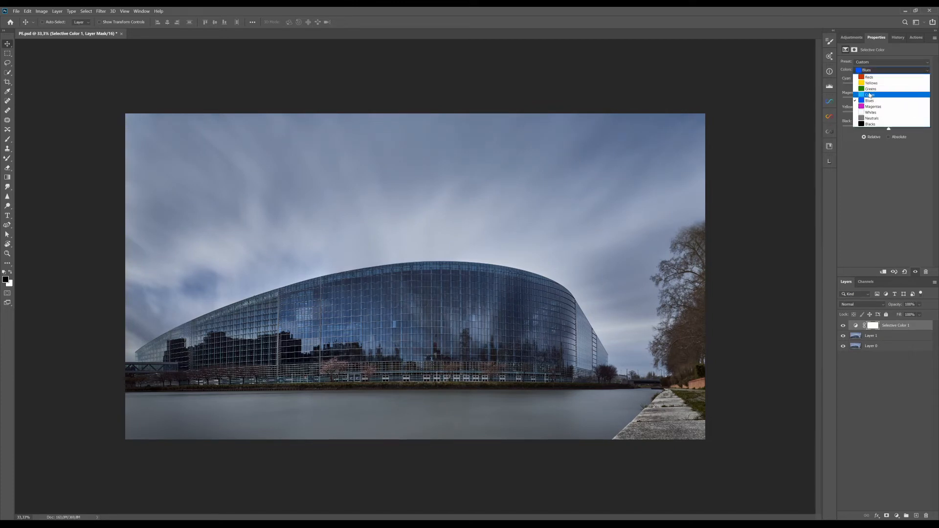
pyautogui.click(873, 96)
pyautogui.moveTo(885, 131)
pyautogui.mouseDown()
pyautogui.moveTo(808, 130)
pyautogui.moveTo(924, 137)
pyautogui.moveTo(828, 143)
pyautogui.moveTo(920, 140)
pyautogui.moveTo(850, 138)
pyautogui.moveTo(916, 131)
pyautogui.moveTo(857, 135)
pyautogui.moveTo(893, 134)
pyautogui.mouseUp()
pyautogui.moveTo(887, 87); pyautogui.dragTo(897, 115)
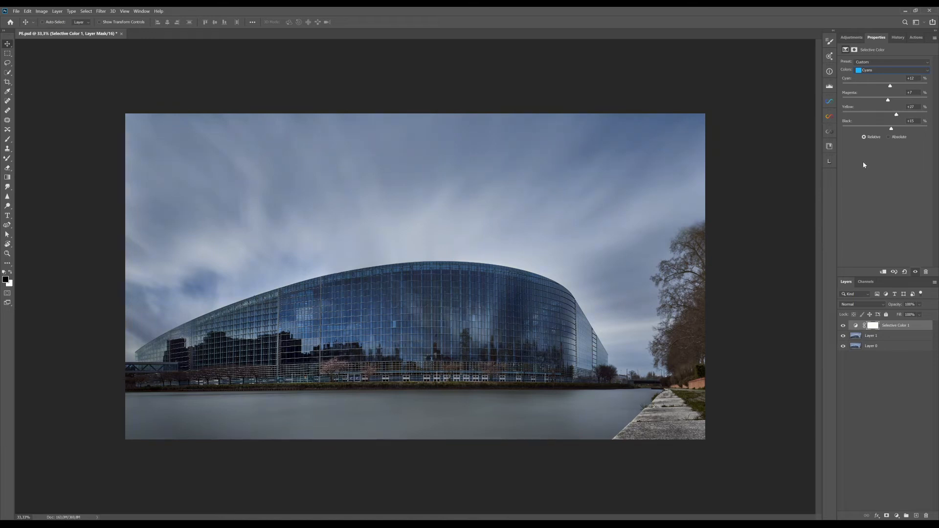
# Set Cyan to +100% and Black to +77% for the Reds range, and compare the image with and without the adjustment
pyautogui.click(865, 72)
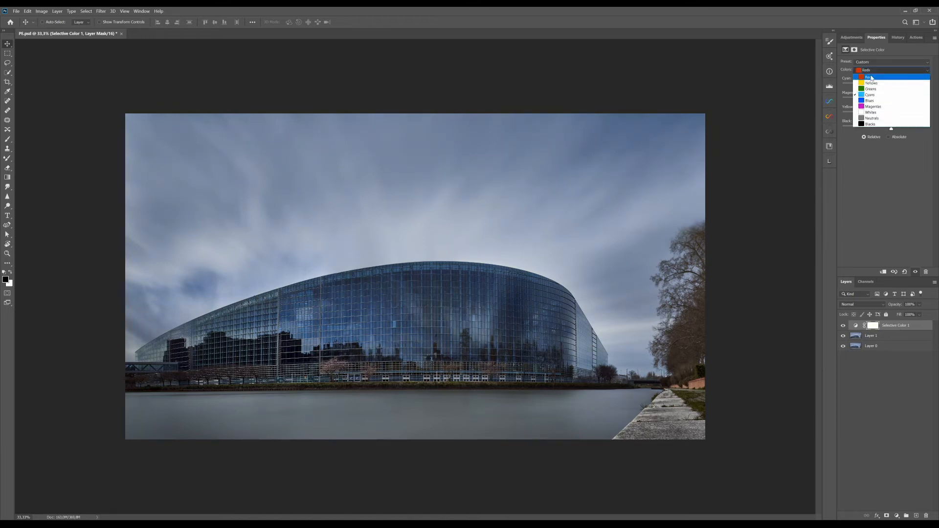
pyautogui.click(872, 77)
pyautogui.moveTo(886, 130); pyautogui.dragTo(917, 130)
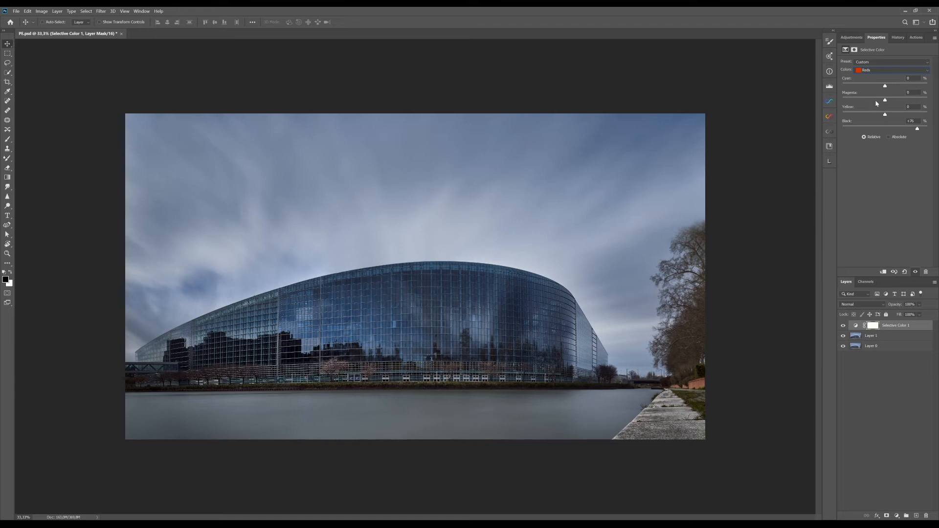
pyautogui.moveTo(885, 87); pyautogui.dragTo(886, 86)
pyautogui.moveTo(926, 91); pyautogui.dragTo(919, 129)
pyautogui.click(843, 325)
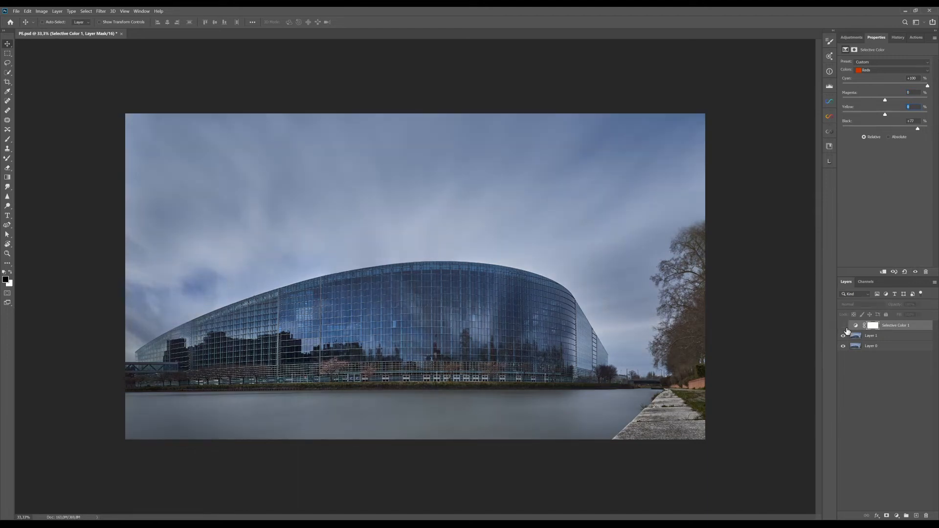
pyautogui.click(842, 325)
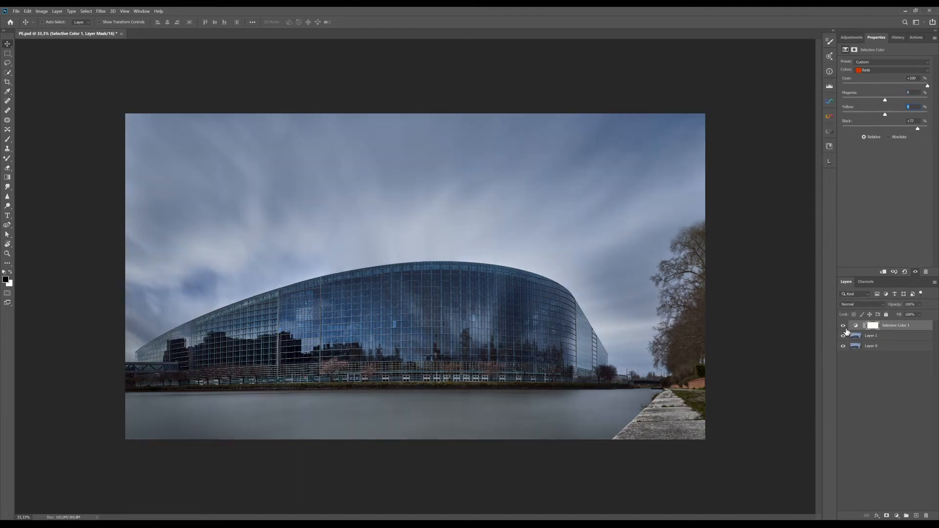
# Try strong changes of Black in the Yellows range, down to -96%, and reset it to 0
pyautogui.click(879, 71)
pyautogui.click(876, 77)
pyautogui.moveTo(885, 129); pyautogui.dragTo(836, 133)
pyautogui.moveTo(842, 129); pyautogui.dragTo(888, 130)
pyautogui.doubleClick(846, 122)
pyautogui.moveTo(883, 129); pyautogui.dragTo(827, 136)
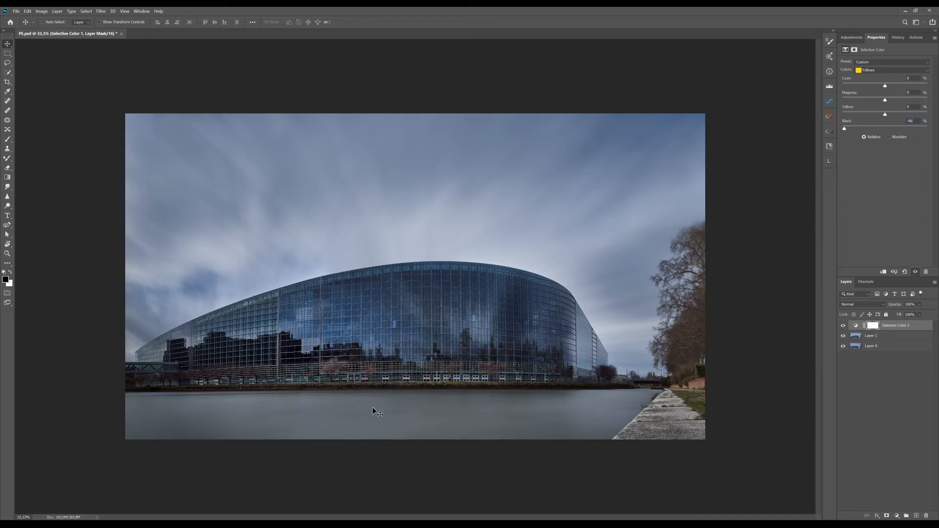
pyautogui.doubleClick(846, 121)
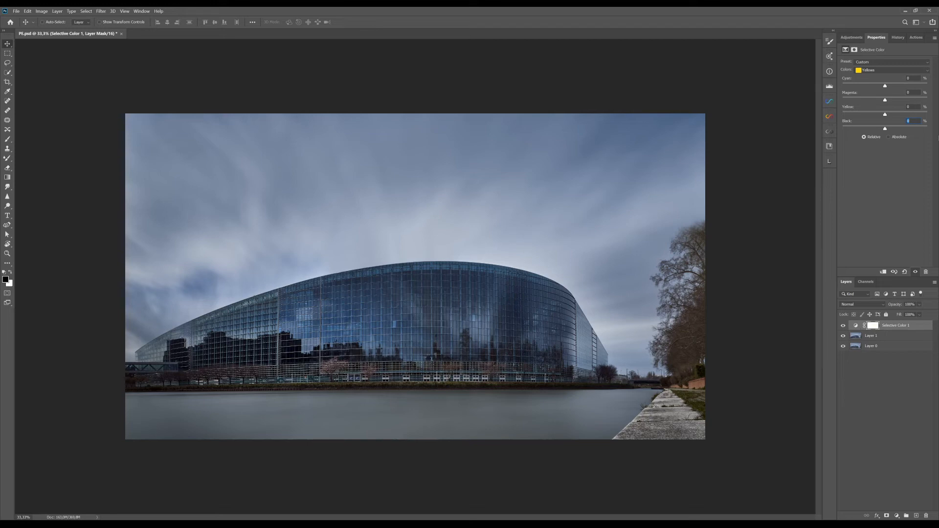
# Lower Black strongly for the Greens range
pyautogui.click(874, 75)
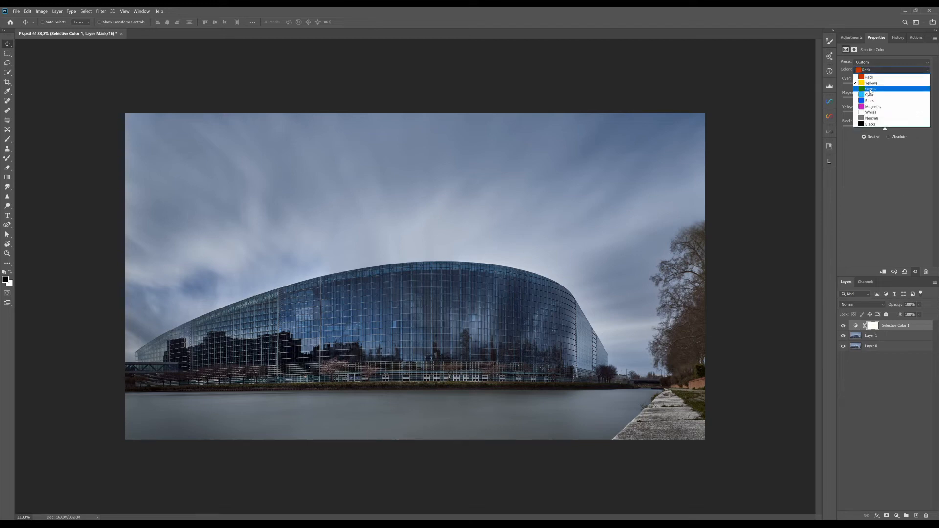
pyautogui.click(868, 79)
pyautogui.moveTo(885, 128); pyautogui.dragTo(818, 133)
# For the Magentas range, set Cyan to -26%, Magenta to +47%, Yellow to +24% and Black to -62%
pyautogui.click(881, 70)
pyautogui.click(869, 107)
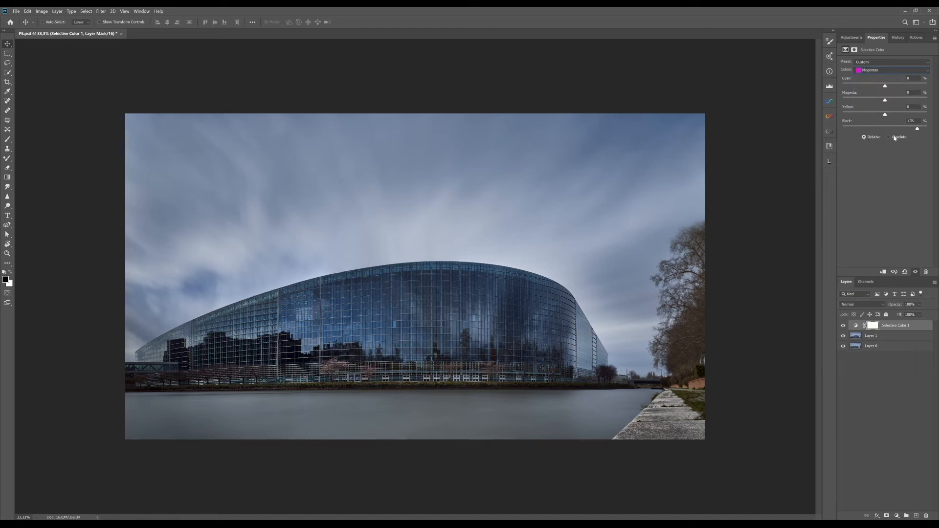
pyautogui.moveTo(856, 135); pyautogui.dragTo(863, 135)
pyautogui.moveTo(864, 131); pyautogui.dragTo(913, 131)
pyautogui.moveTo(880, 101)
pyautogui.mouseDown()
pyautogui.moveTo(849, 102)
pyautogui.moveTo(919, 102)
pyautogui.moveTo(874, 86)
pyautogui.moveTo(889, 114)
pyautogui.mouseUp()
# Compare the photo with and without the Selective Color adjustment, both close up on the facade and in full view
pyautogui.hotkey('ctrl', '+')
pyautogui.hotkey('ctrl', '+')
pyautogui.moveTo(252, 227); pyautogui.dragTo(310, 126)
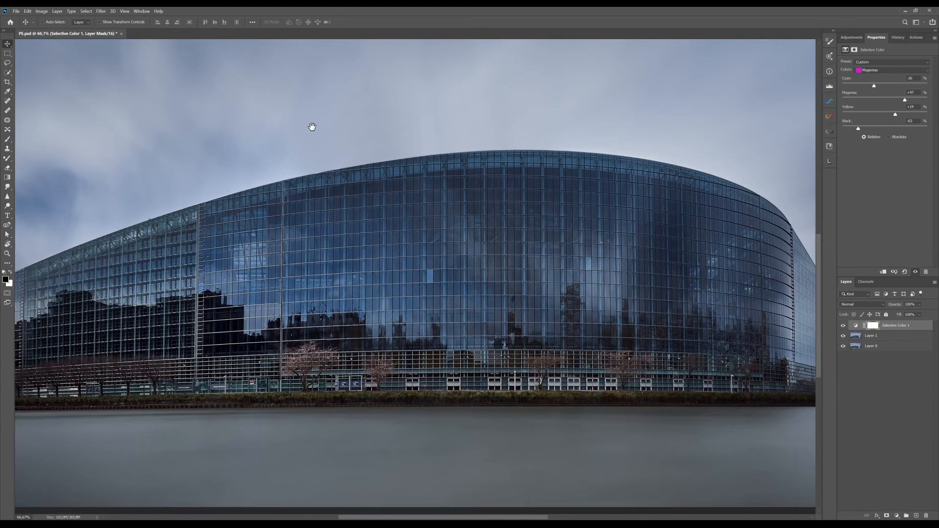
pyautogui.click(844, 326)
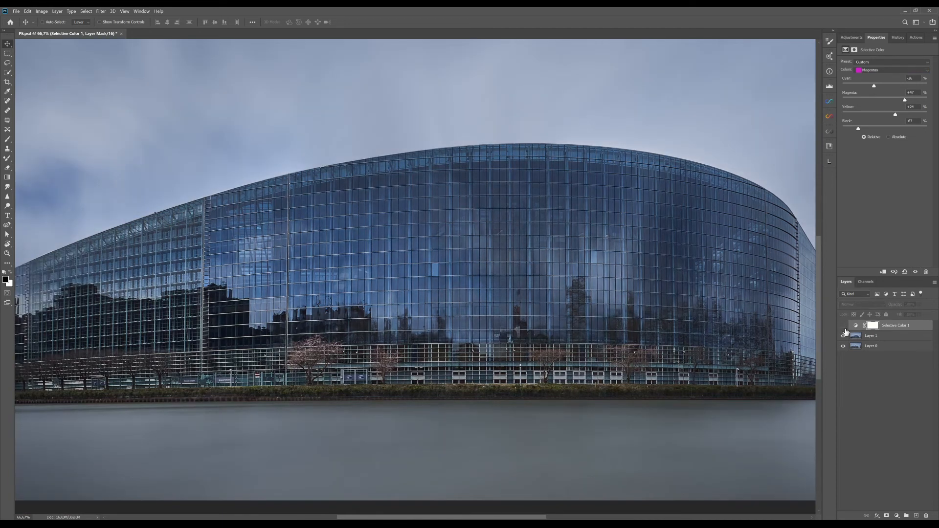
pyautogui.click(843, 327)
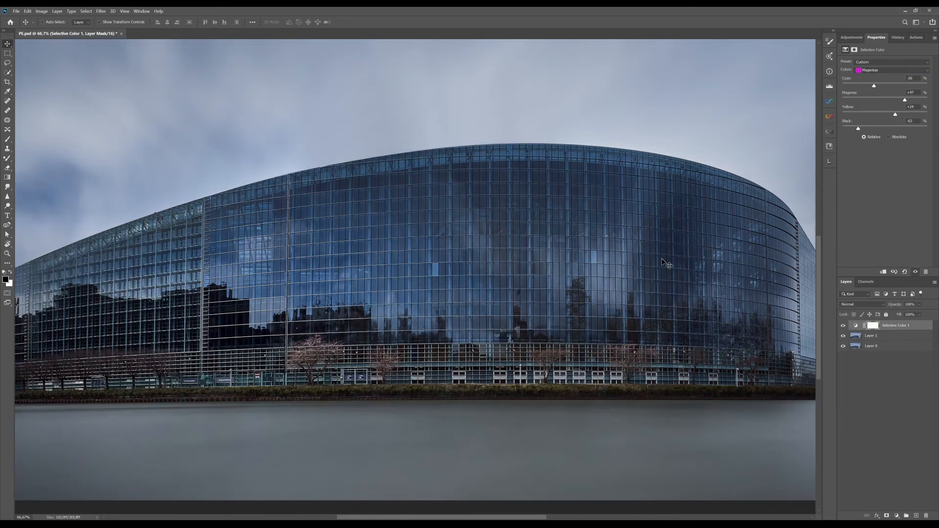
pyautogui.hotkey('ctrl', '-')
pyautogui.hotkey('ctrl', '-')
pyautogui.hotkey('ctrl', '-')
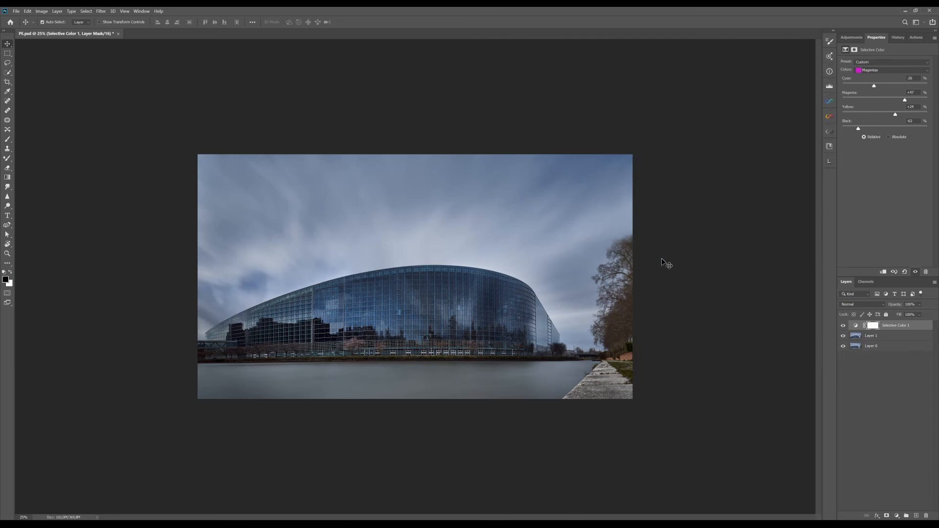
pyautogui.click(844, 326)
pyautogui.click(843, 326)
# Add a second Selective Color adjustment layer and set Black to -42% for the Yellows range
pyautogui.click(848, 37)
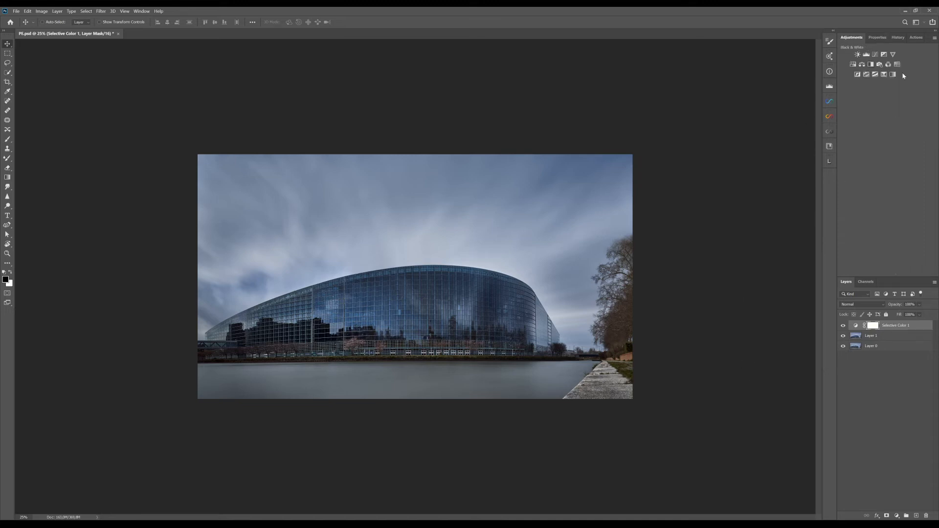
pyautogui.click(884, 76)
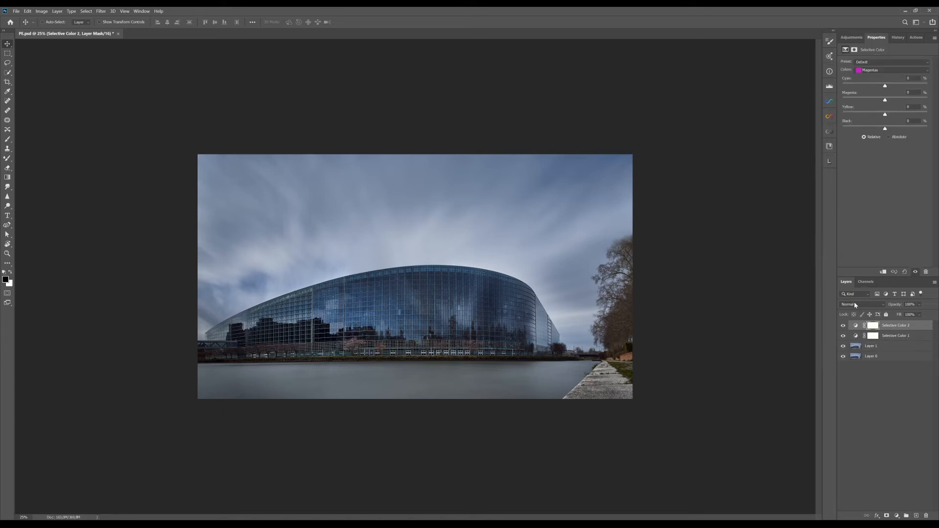
pyautogui.click(880, 70)
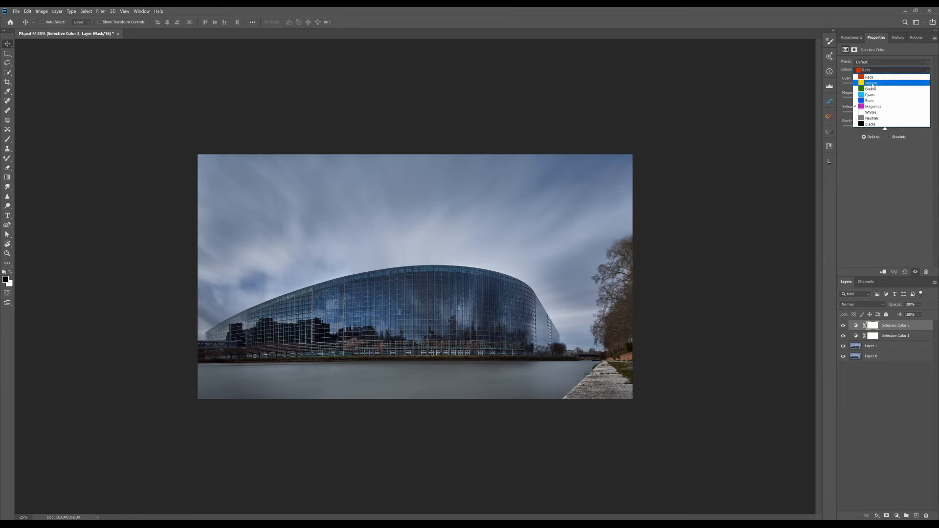
pyautogui.click(874, 77)
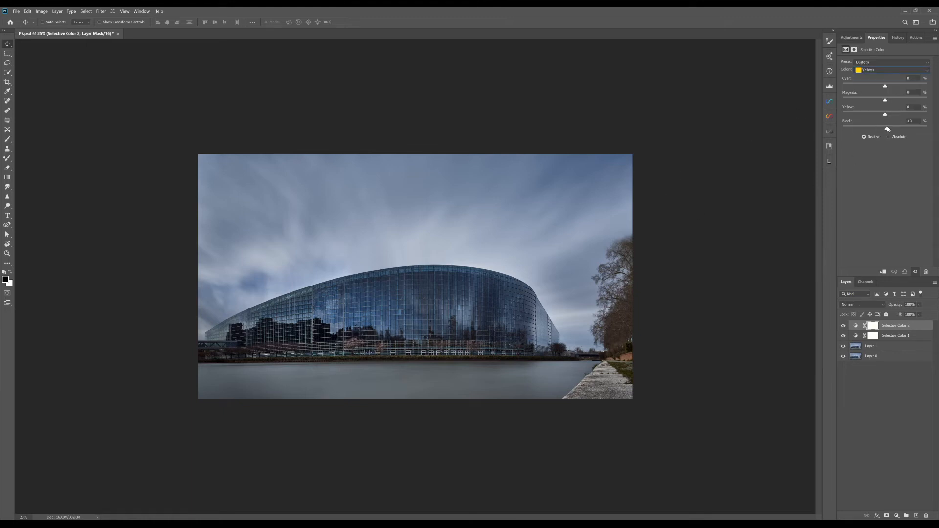
pyautogui.moveTo(885, 128)
pyautogui.mouseDown()
pyautogui.moveTo(845, 129)
pyautogui.moveTo(867, 129)
pyautogui.mouseUp()
# Invert the new Selective Color mask and paint white on it along the row of trees at the building's base
pyautogui.hotkey('ctrl', 'i')
pyautogui.click(7, 139)
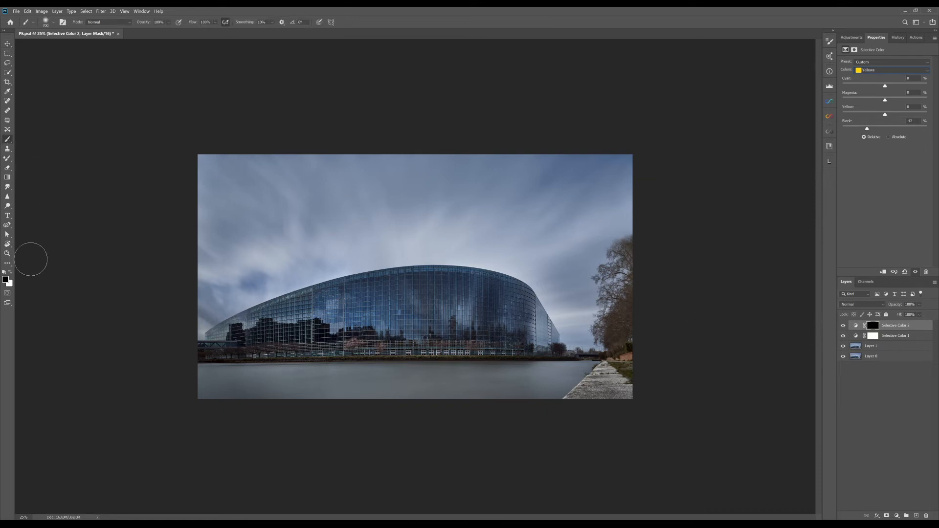
pyautogui.click(10, 272)
pyautogui.moveTo(284, 353); pyautogui.dragTo(289, 353)
# Adjust Black, Yellow and Magenta for the Yellows range of the masked Selective Color layer, testing extreme values
pyautogui.moveTo(868, 129); pyautogui.dragTo(924, 128)
pyautogui.moveTo(846, 130); pyautogui.dragTo(932, 131)
pyautogui.moveTo(847, 130)
pyautogui.mouseDown()
pyautogui.moveTo(875, 131)
pyautogui.moveTo(857, 129)
pyautogui.moveTo(879, 116)
pyautogui.moveTo(846, 117)
pyautogui.mouseUp()
pyautogui.moveTo(908, 116); pyautogui.dragTo(887, 102)
# Add a Color Balance adjustment layer, shift the midtones slightly toward cyan, magenta and yellow, and compare the photo with and without it
pyautogui.click(851, 37)
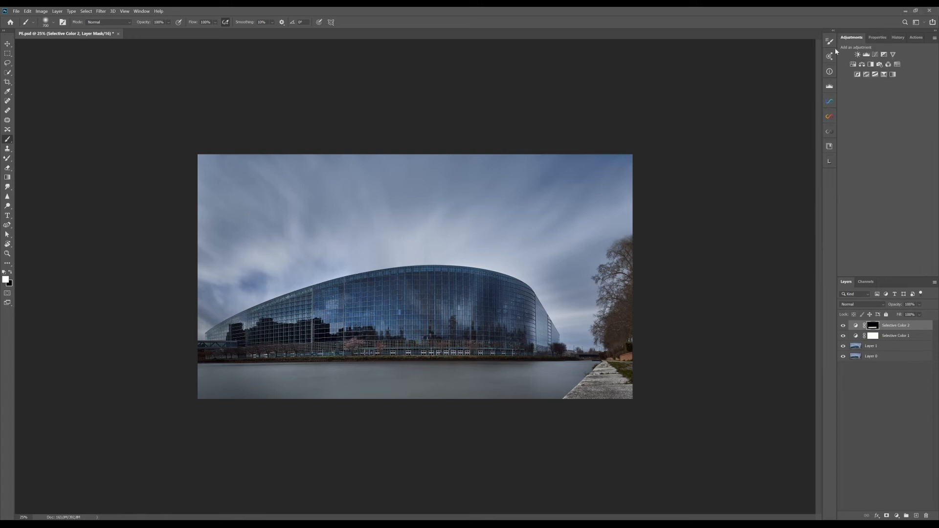
pyautogui.click(862, 64)
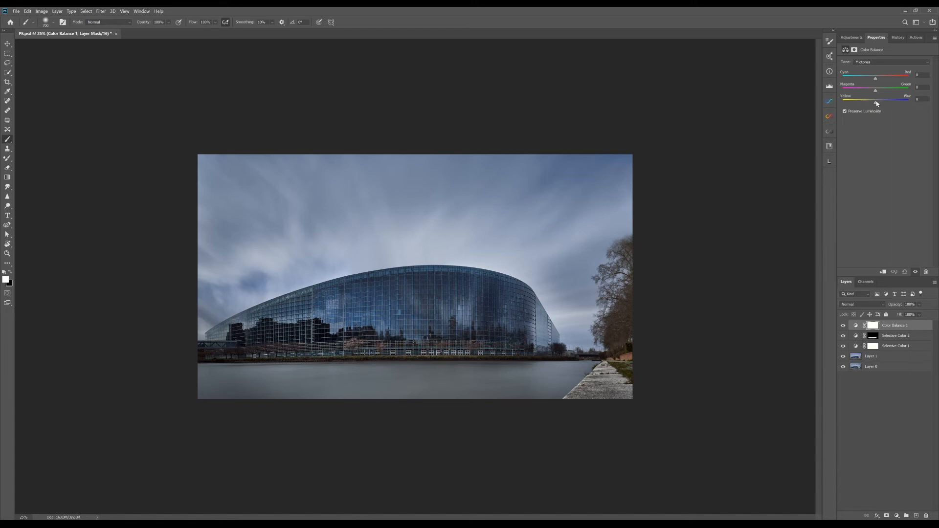
pyautogui.moveTo(876, 104)
pyautogui.mouseDown()
pyautogui.moveTo(867, 104)
pyautogui.moveTo(874, 104)
pyautogui.mouseUp()
pyautogui.moveTo(875, 104); pyautogui.dragTo(877, 104)
pyautogui.moveTo(875, 92)
pyautogui.mouseDown()
pyautogui.moveTo(868, 77)
pyautogui.moveTo(875, 82)
pyautogui.mouseUp()
pyautogui.click(844, 326)
pyautogui.click(843, 326)
pyautogui.click(843, 327)
pyautogui.click(844, 327)
pyautogui.hotkey('ctrl', '+')
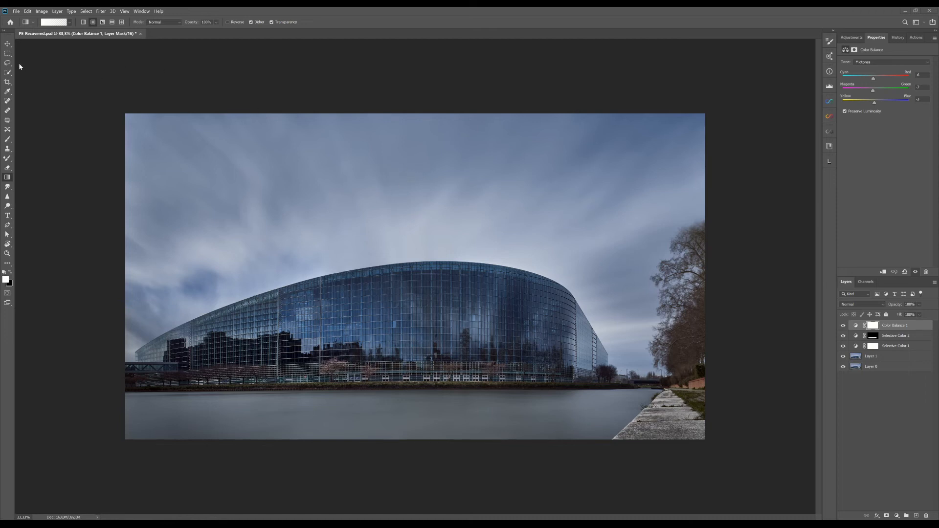
# Add a Curves adjustment layer and raise the middle of the RGB curve strongly to brighten the whole photo
pyautogui.click(852, 39)
pyautogui.click(876, 55)
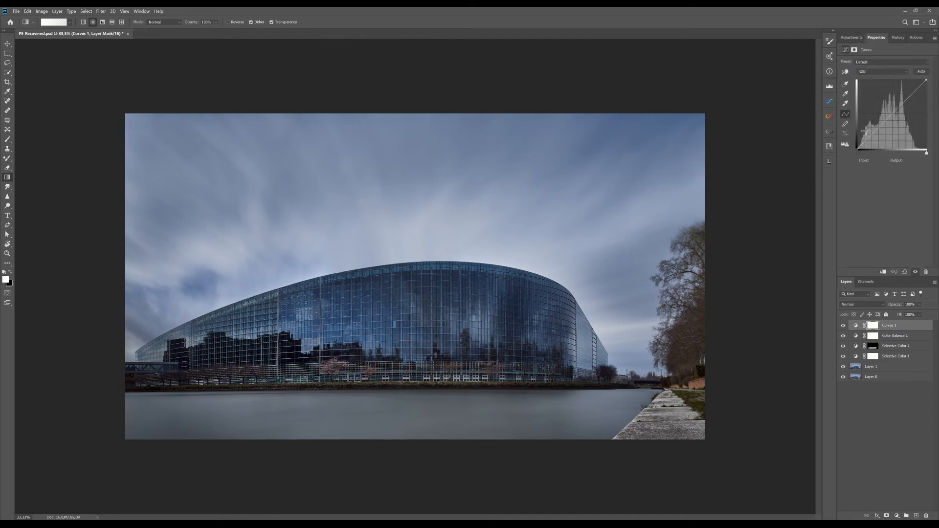
pyautogui.click(893, 114)
pyautogui.moveTo(893, 115); pyautogui.dragTo(885, 102)
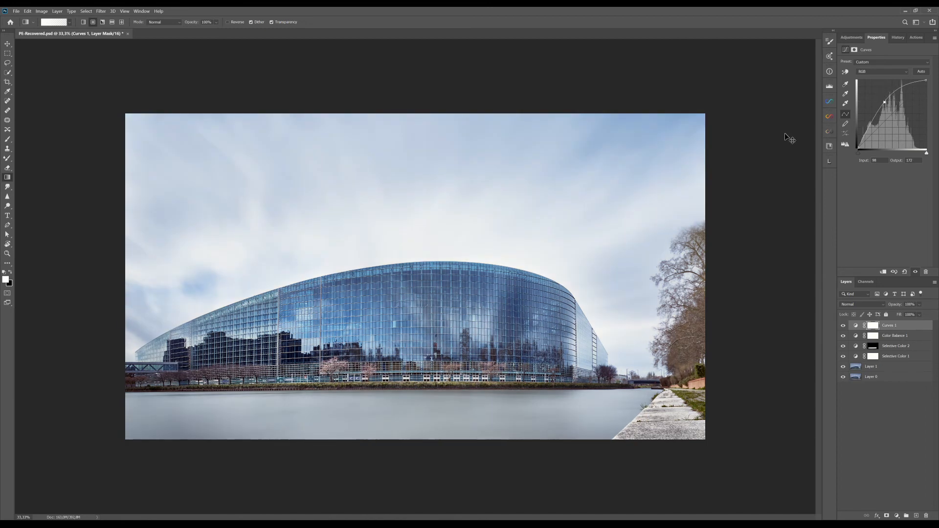
# Invert the Curves mask to black and draw a white radial gradient on it above the building's roof
pyautogui.hotkey('ctrl', 'i')
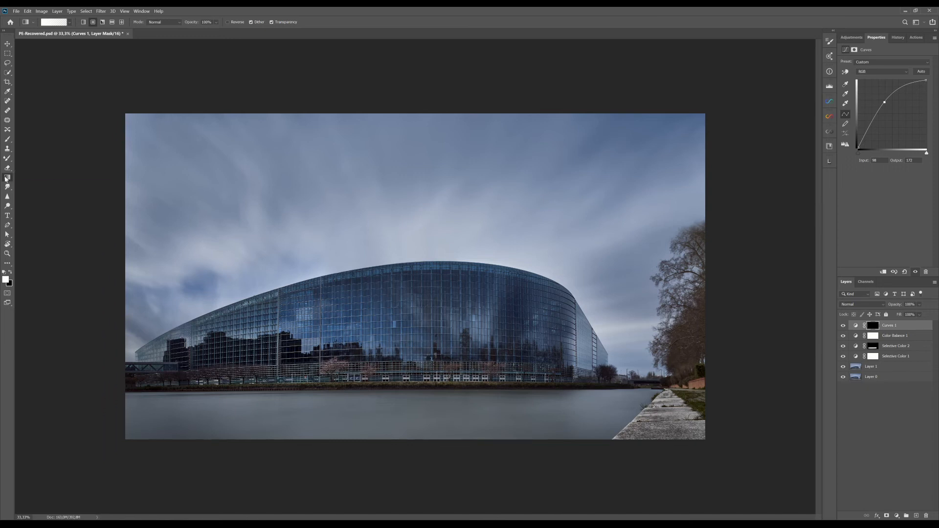
pyautogui.click(93, 22)
pyautogui.moveTo(471, 231); pyautogui.dragTo(540, 232)
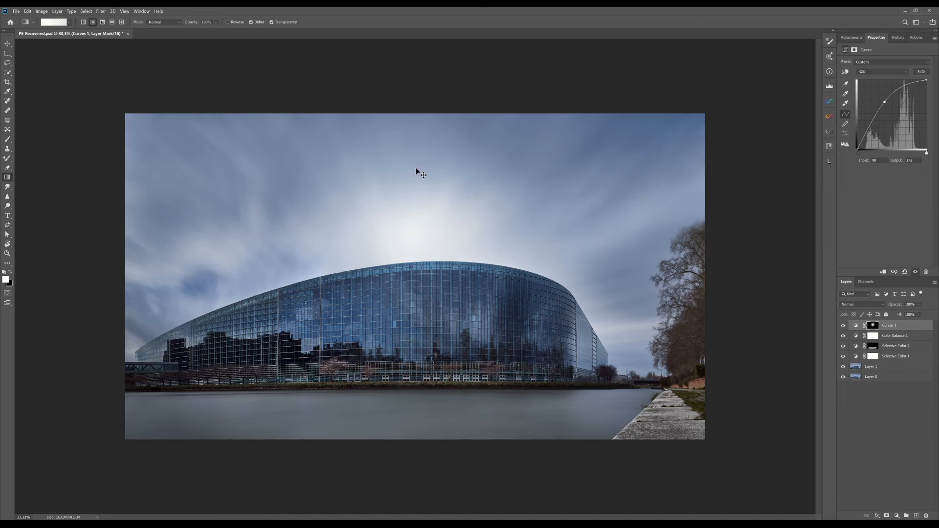
# Transform the radial gradient mask into a wide, flat ellipse along the building's base and shoreline
pyautogui.hotkey('ctrl', 't')
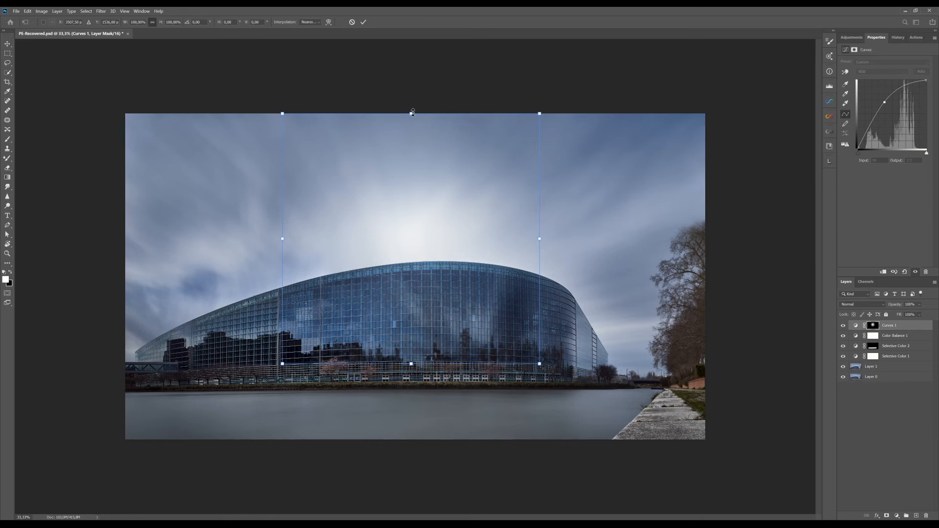
pyautogui.moveTo(410, 112); pyautogui.dragTo(402, 245)
pyautogui.moveTo(418, 245); pyautogui.dragTo(437, 277)
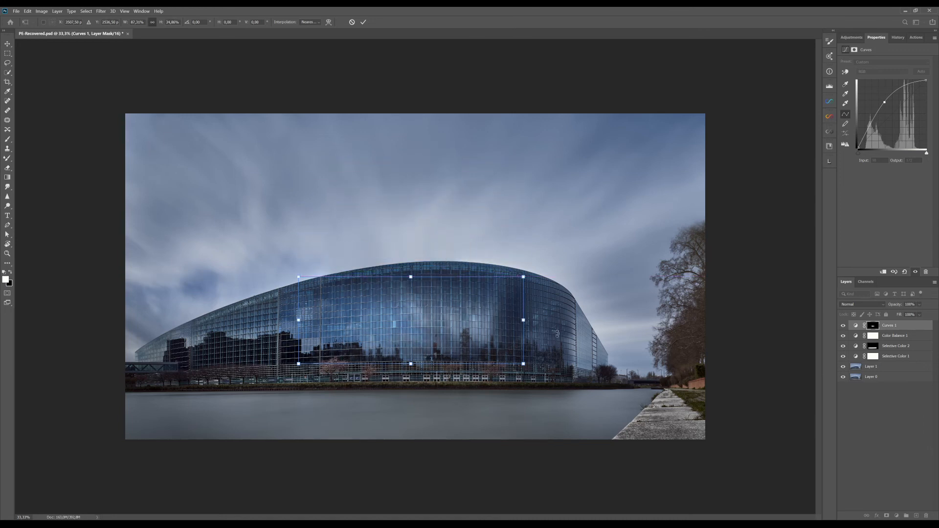
pyautogui.moveTo(523, 320); pyautogui.dragTo(668, 320)
pyautogui.moveTo(298, 320); pyautogui.dragTo(152, 319)
pyautogui.moveTo(409, 277); pyautogui.dragTo(410, 286)
pyautogui.moveTo(452, 330); pyautogui.dragTo(453, 368)
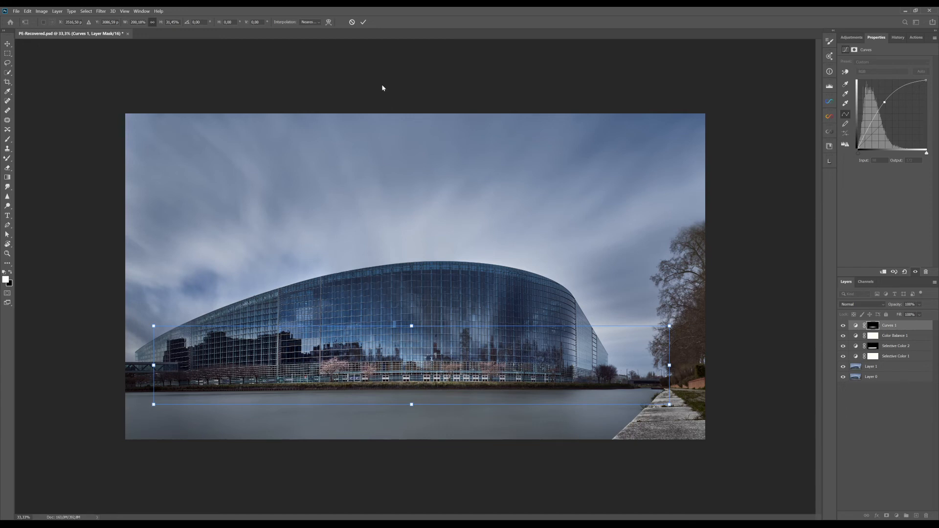
pyautogui.click(364, 22)
# Inspect the elliptical mask on its own, then move the Curves layer's brightening point down into the shadows
pyautogui.press('g')
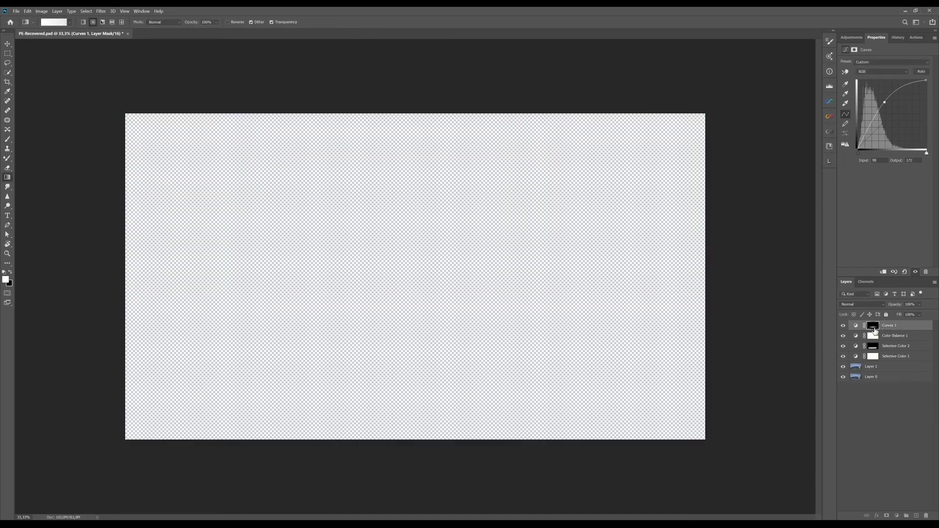
pyautogui.keyDown('alt'); pyautogui.click(874, 329); pyautogui.keyUp('alt')
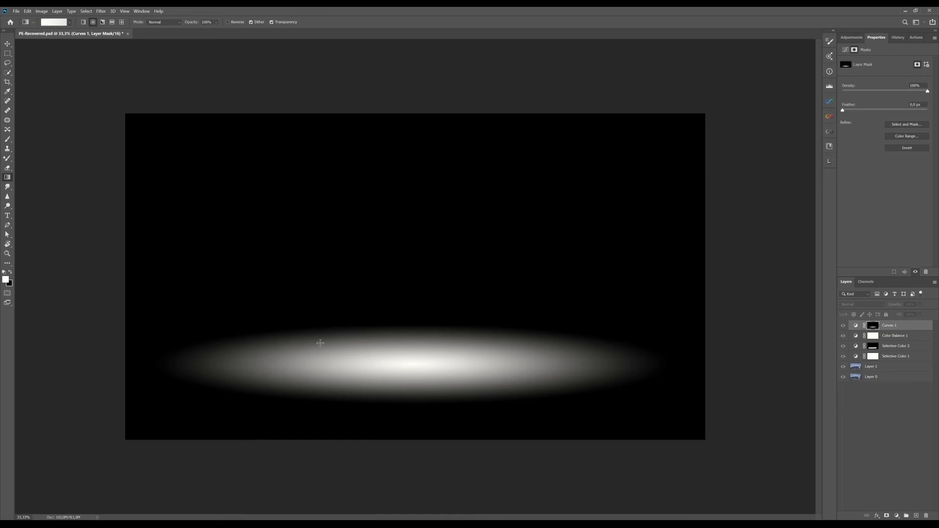
pyautogui.click(855, 325)
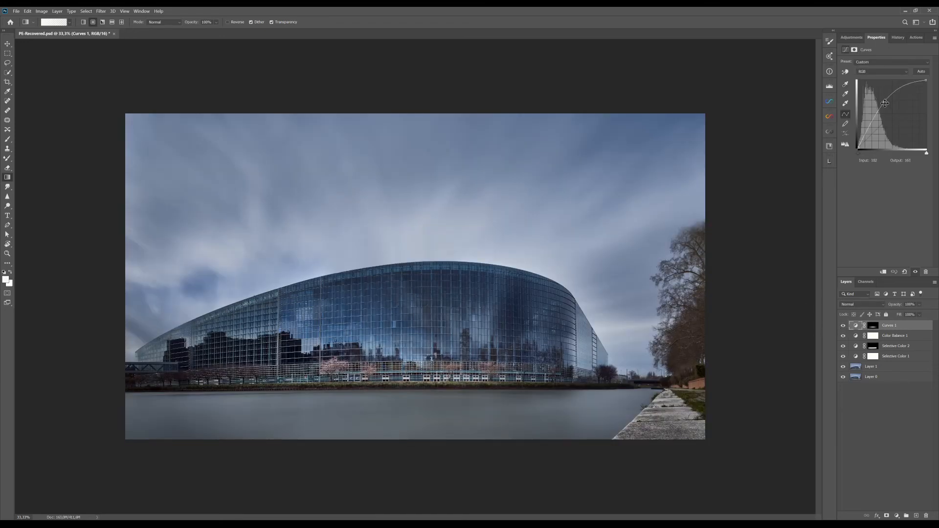
pyautogui.moveTo(885, 102); pyautogui.dragTo(869, 130)
# Move the elliptical gradient mask toward the riverside path and compare the photo with and without the Curves layer
pyautogui.hotkey('ctrl', 't')
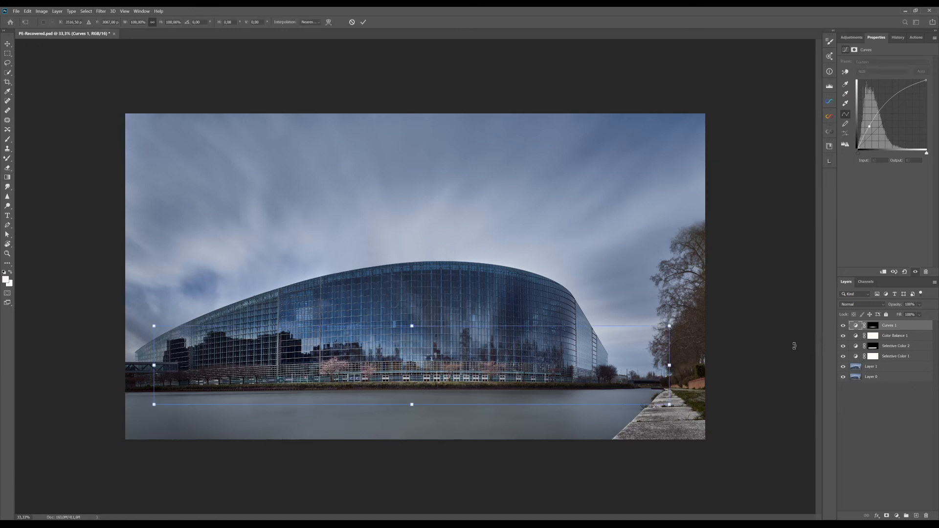
pyautogui.moveTo(450, 367); pyautogui.dragTo(511, 368)
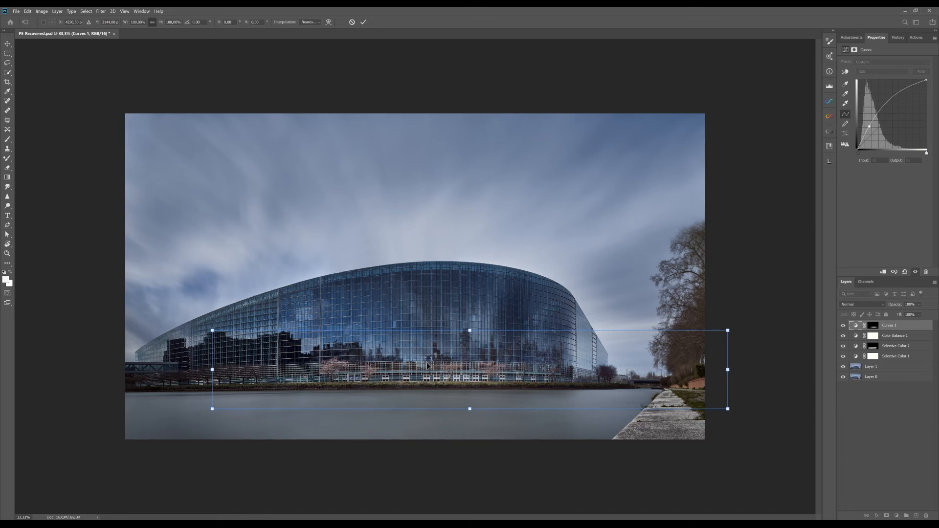
pyautogui.click(363, 23)
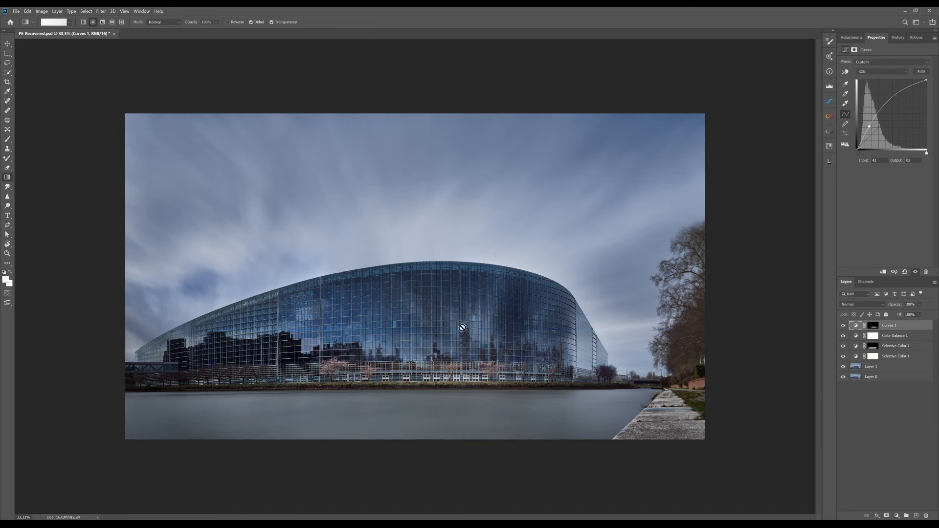
pyautogui.click(843, 325)
pyautogui.click(843, 326)
# Test different feather amounts on the Curves layer mask while viewing it, and settle on about 142 px
pyautogui.click(875, 327)
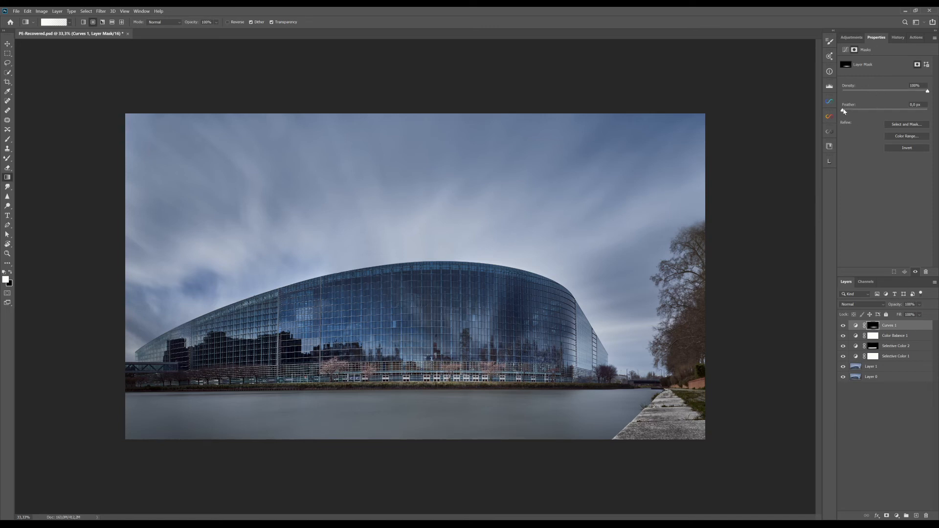
pyautogui.moveTo(843, 112); pyautogui.dragTo(874, 118)
pyautogui.keyDown('alt'); pyautogui.click(873, 326); pyautogui.keyUp('alt')
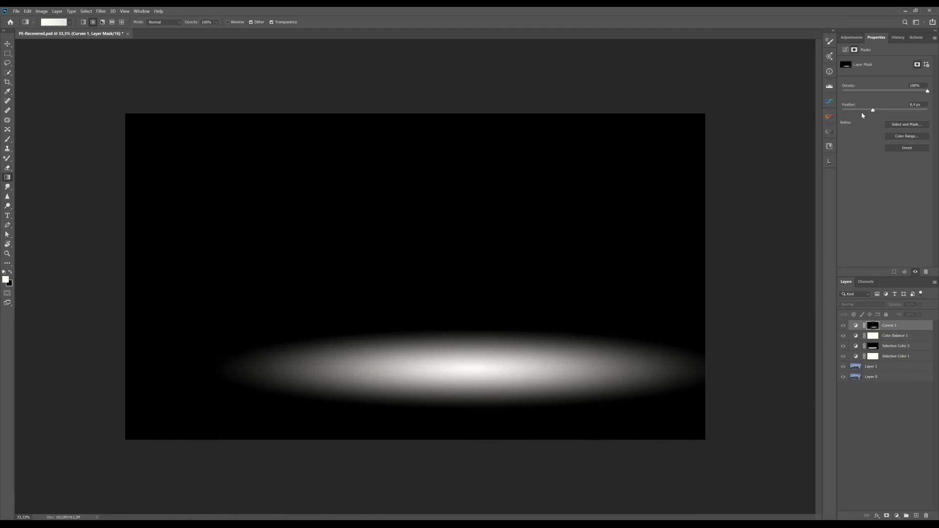
pyautogui.moveTo(874, 116); pyautogui.dragTo(931, 118)
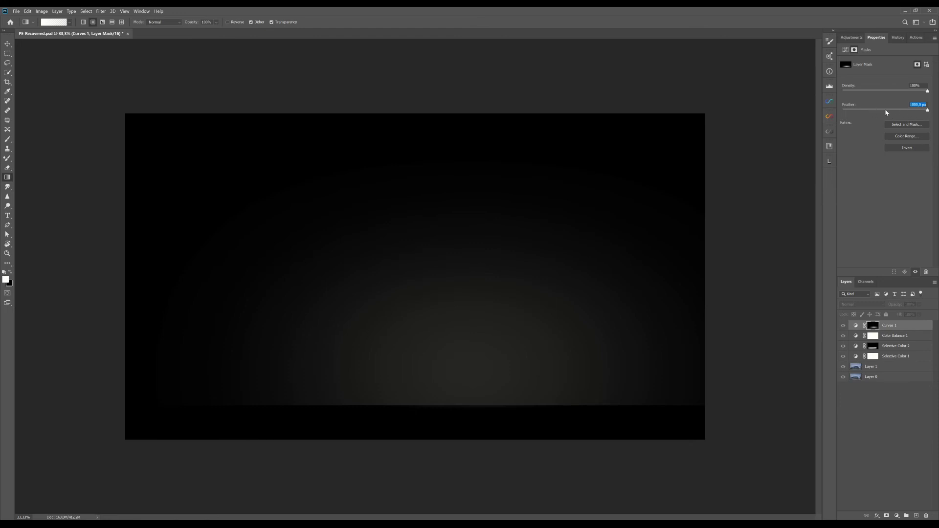
pyautogui.click(870, 110)
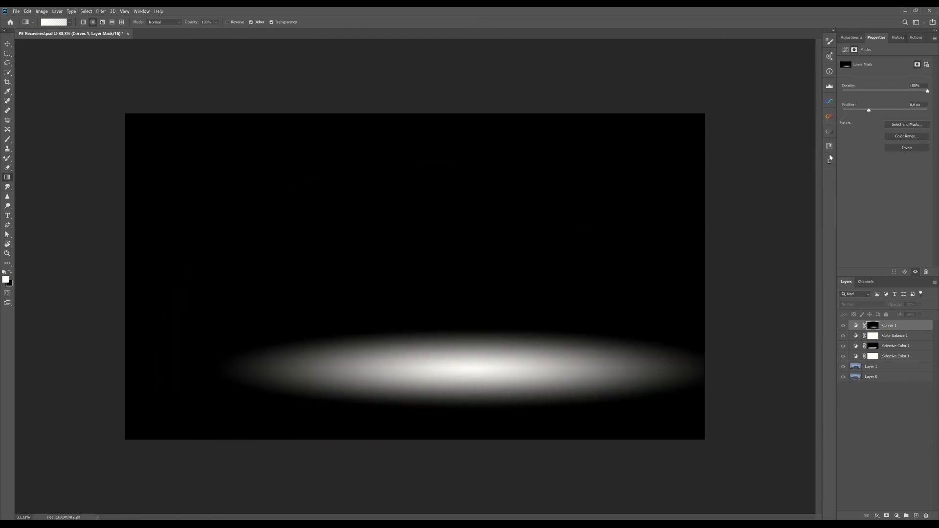
pyautogui.moveTo(868, 110); pyautogui.dragTo(904, 115)
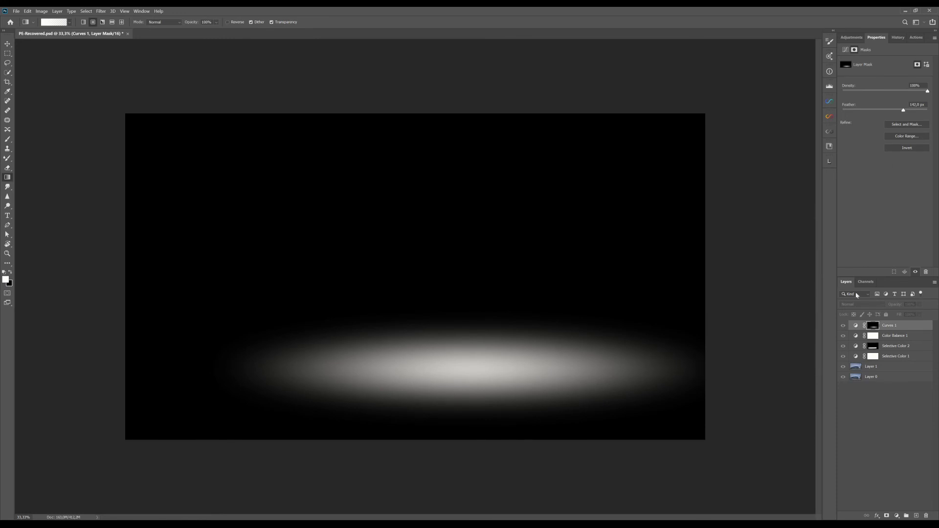
# Switch between the curve and mask properties of the Curves layer and try the mask's density setting
pyautogui.click(856, 325)
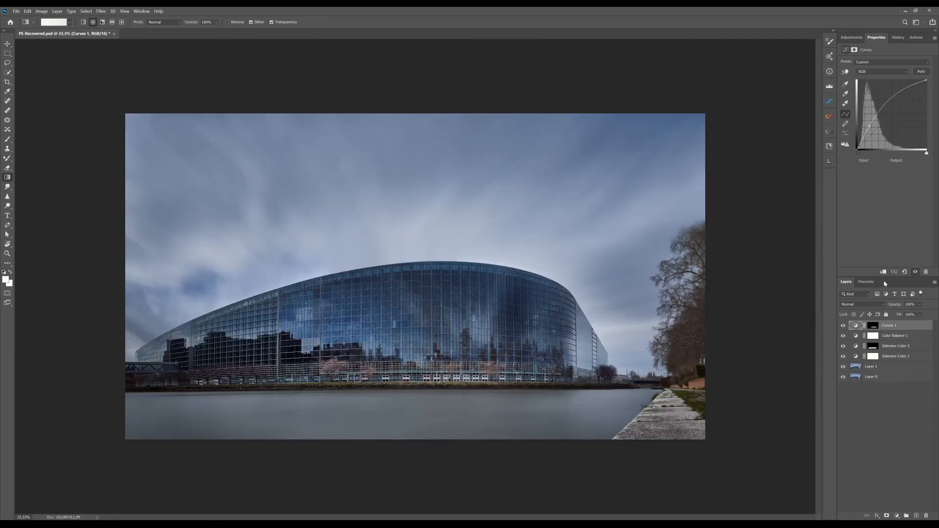
pyautogui.click(855, 50)
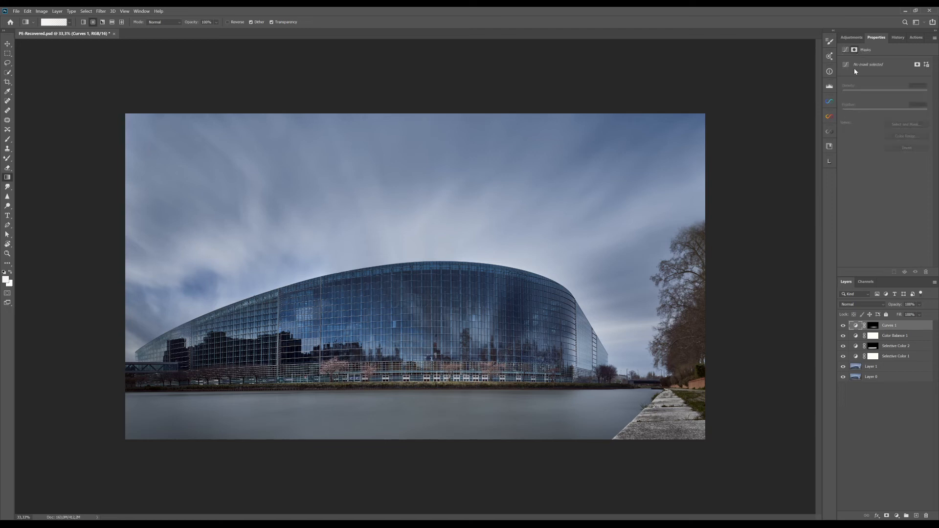
pyautogui.click(874, 326)
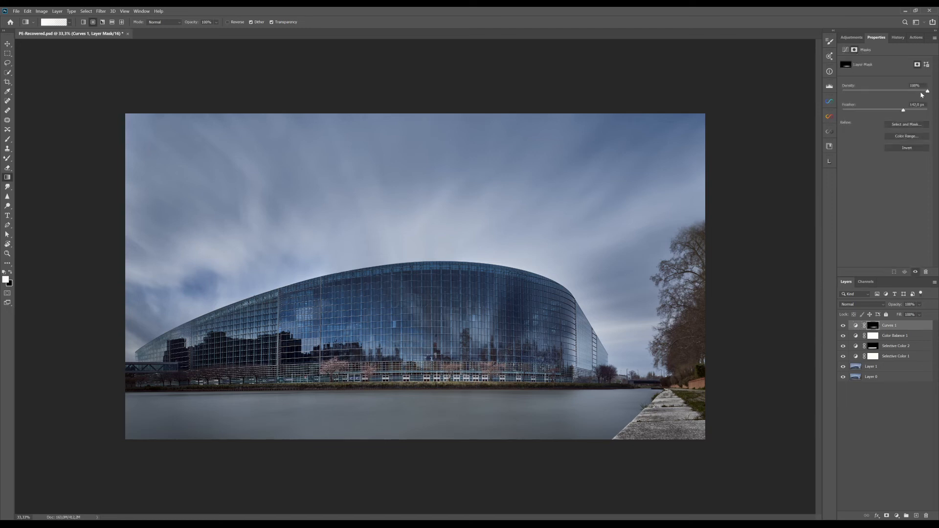
pyautogui.moveTo(928, 94)
pyautogui.mouseDown()
pyautogui.moveTo(835, 93)
pyautogui.moveTo(928, 97)
pyautogui.mouseUp()
# Add a second Curves adjustment layer and darken the midtones with a point at input 145, output 112
pyautogui.click(852, 37)
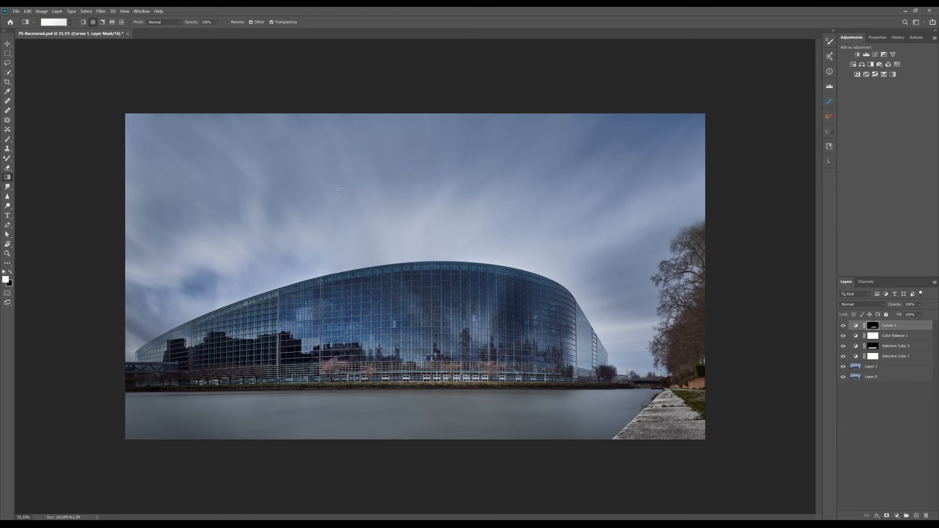
pyautogui.click(875, 54)
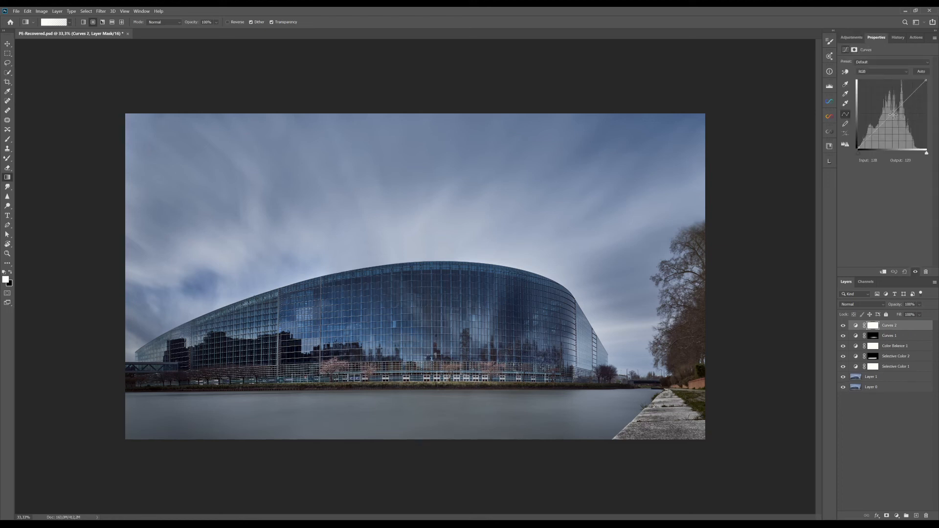
pyautogui.moveTo(893, 114); pyautogui.dragTo(896, 117)
# Invert the second Curves mask, apply white linear gradients to darken the upper sky, and compare the layer on and off
pyautogui.hotkey('ctrl', 'i')
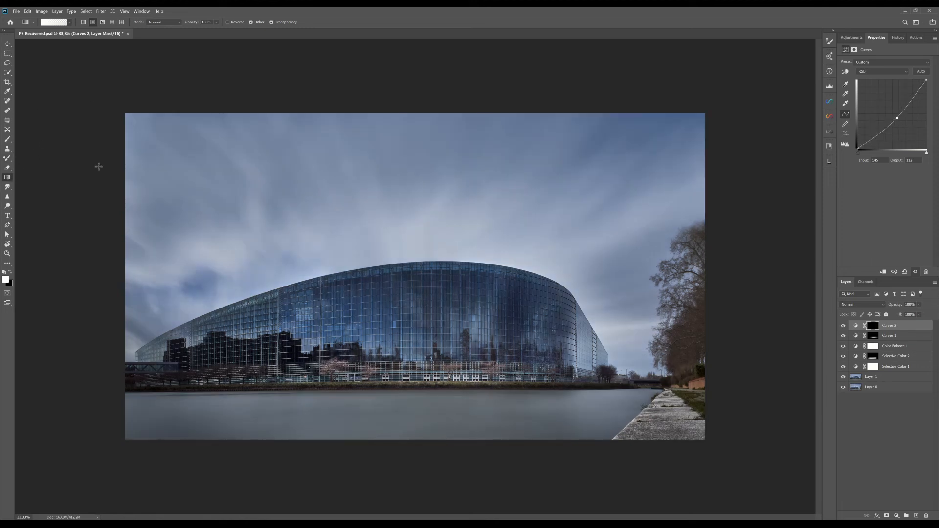
pyautogui.click(84, 22)
pyautogui.moveTo(395, 115); pyautogui.dragTo(402, 160)
pyautogui.moveTo(405, 251); pyautogui.dragTo(428, 368)
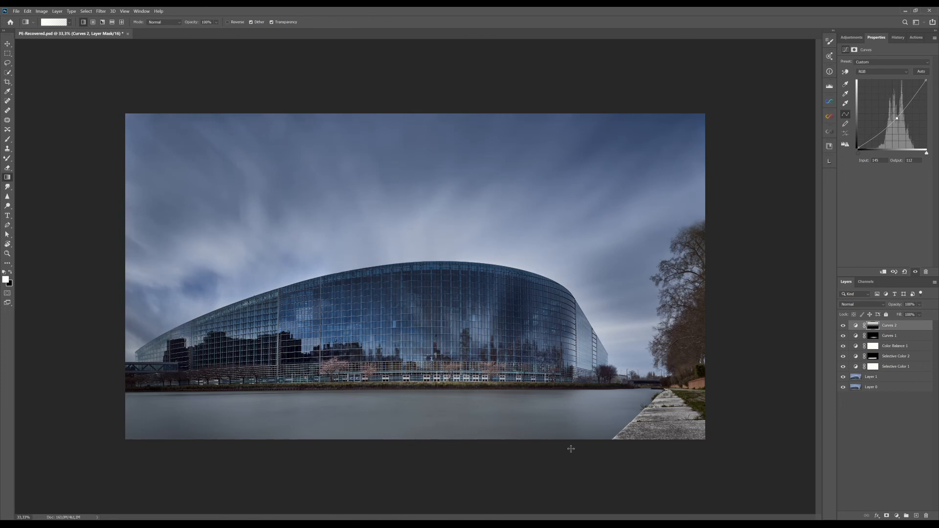
pyautogui.click(843, 325)
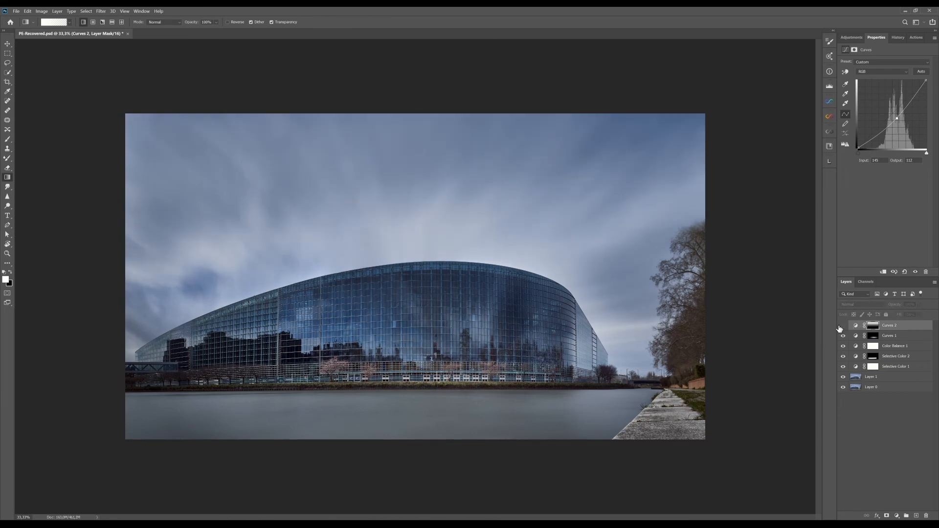
pyautogui.click(842, 327)
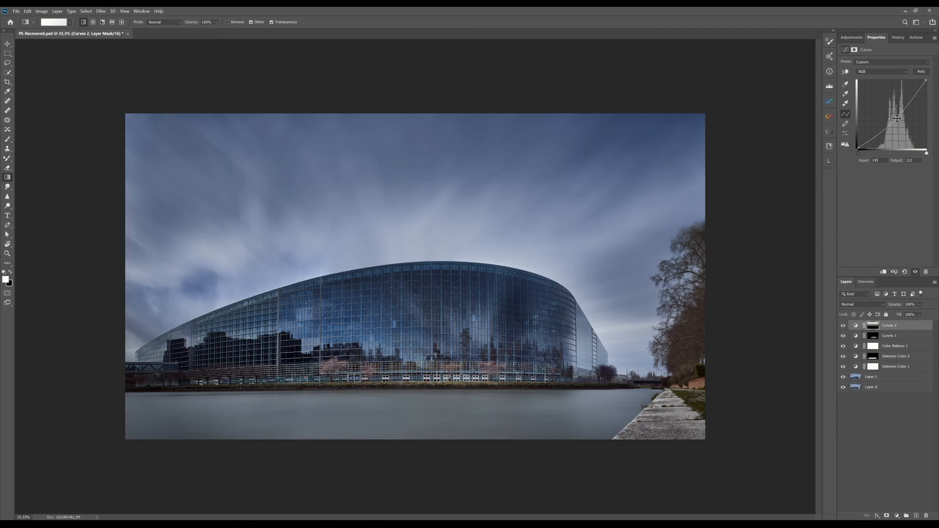
# Reshape the RGB curve of Curves 2, lowering the white point to output 226 and setting a midtone point at input 131, output 92
pyautogui.moveTo(897, 118); pyautogui.dragTo(871, 23)
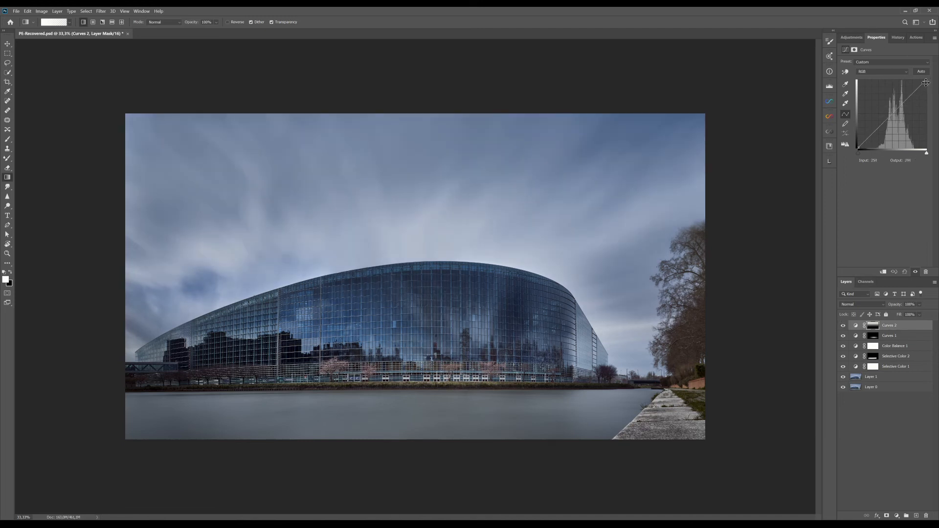
pyautogui.moveTo(927, 83); pyautogui.dragTo(926, 88)
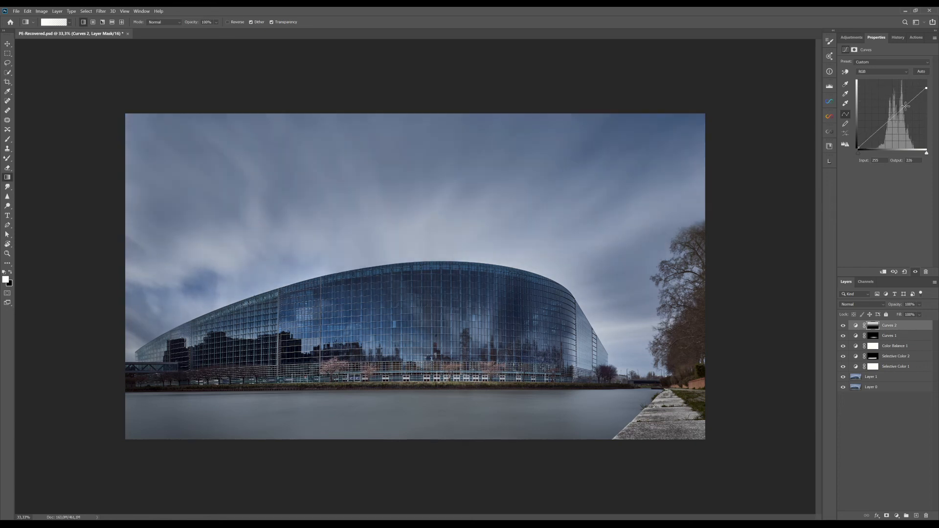
pyautogui.moveTo(891, 119); pyautogui.dragTo(892, 124)
pyautogui.moveTo(857, 150); pyautogui.dragTo(893, 123)
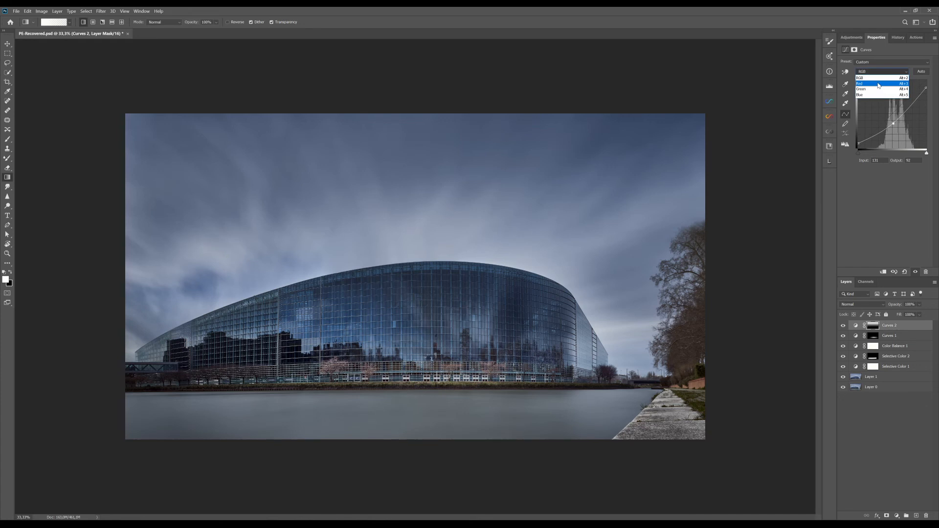
# Set the Curves 2 blue channel to output 153 at input 148 and the red to output 127 at input 137, comparing the layer on and off
pyautogui.click(870, 95)
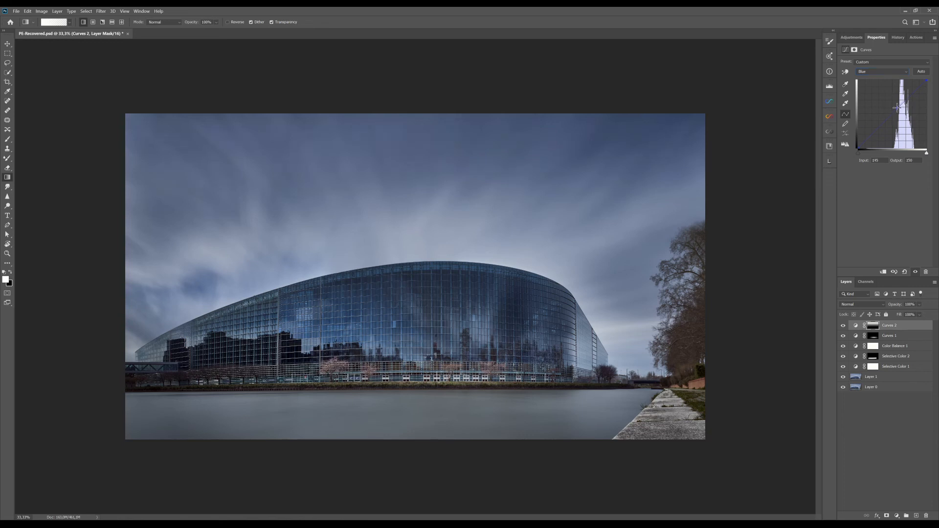
pyautogui.moveTo(897, 107); pyautogui.dragTo(897, 106)
pyautogui.click(877, 71)
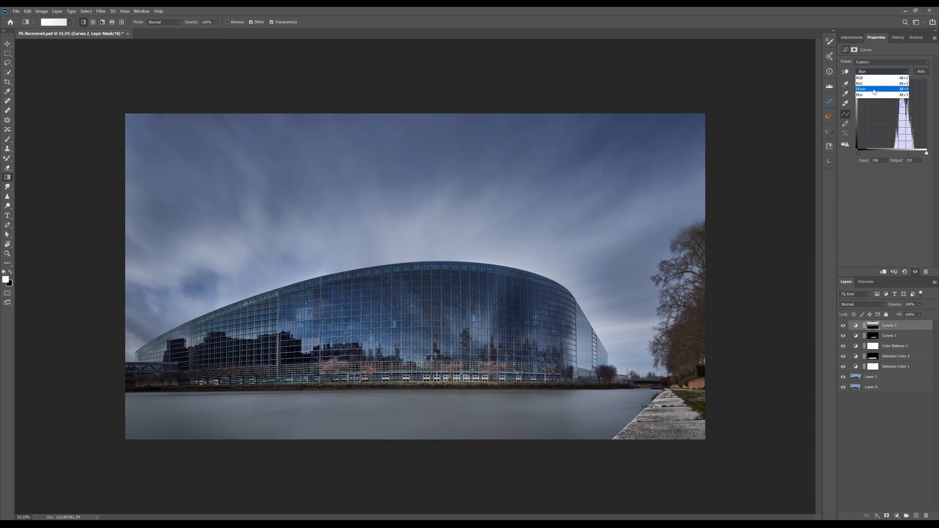
pyautogui.click(875, 89)
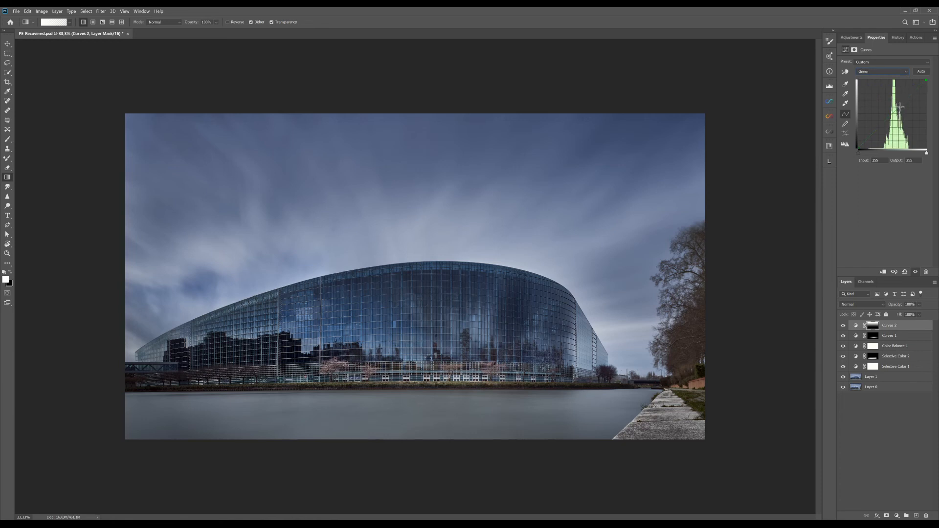
pyautogui.click(876, 72)
pyautogui.click(875, 82)
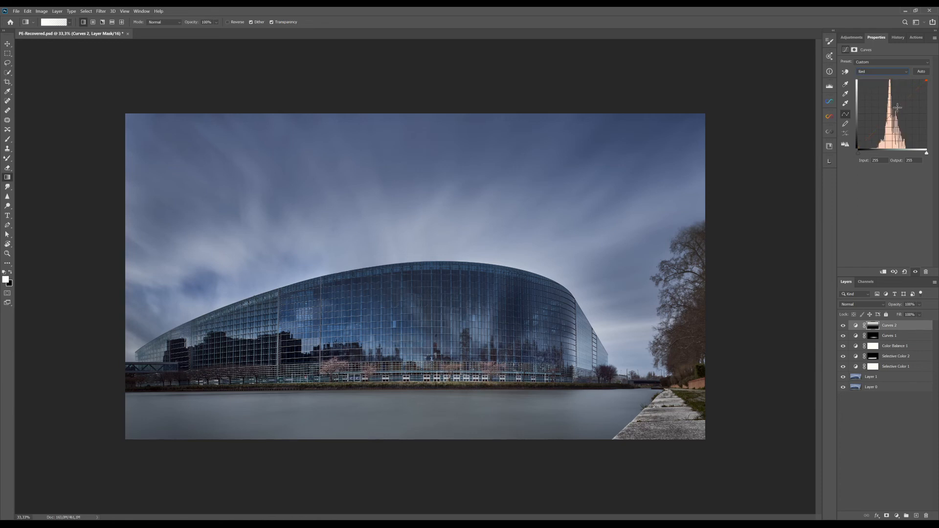
pyautogui.moveTo(892, 109); pyautogui.dragTo(895, 114)
pyautogui.click(844, 325)
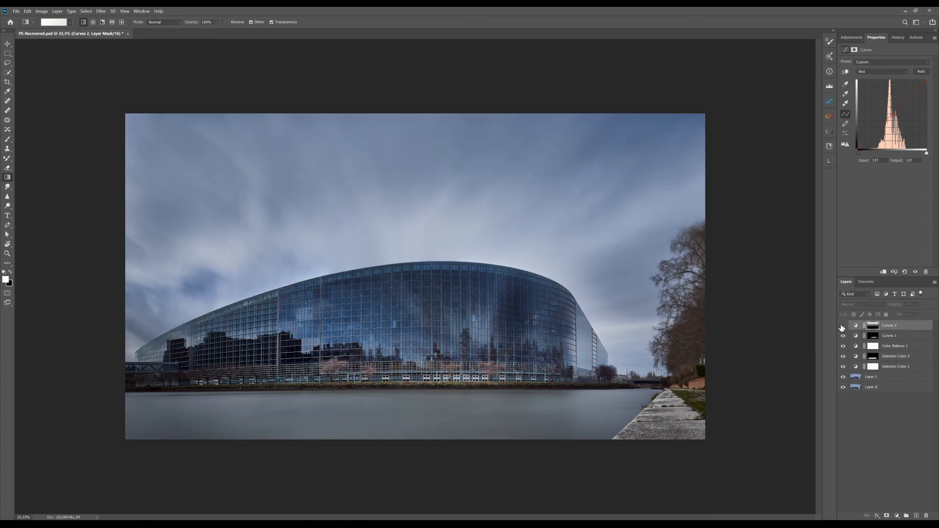
pyautogui.click(844, 325)
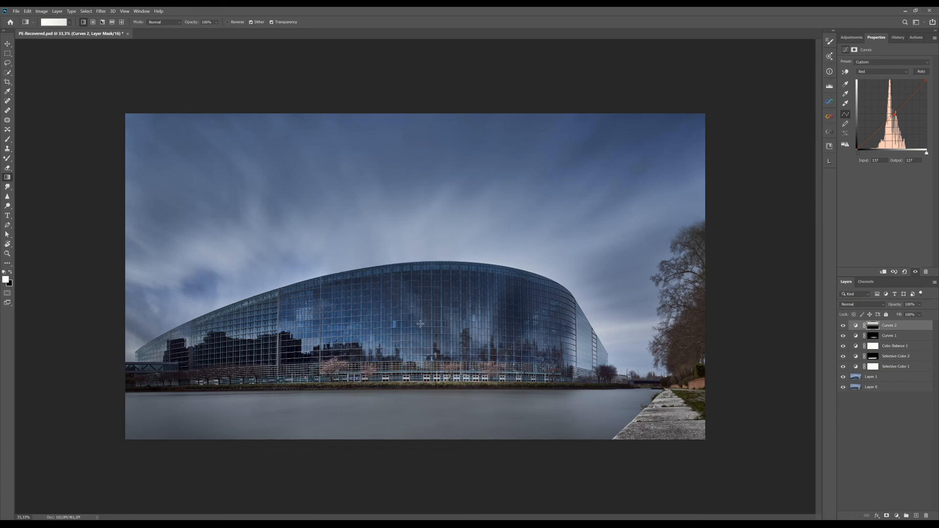
# Add a Vibrance adjustment layer above Curves 2 and fine-tune its vibrance and saturation for richer blues
pyautogui.click(6, 47)
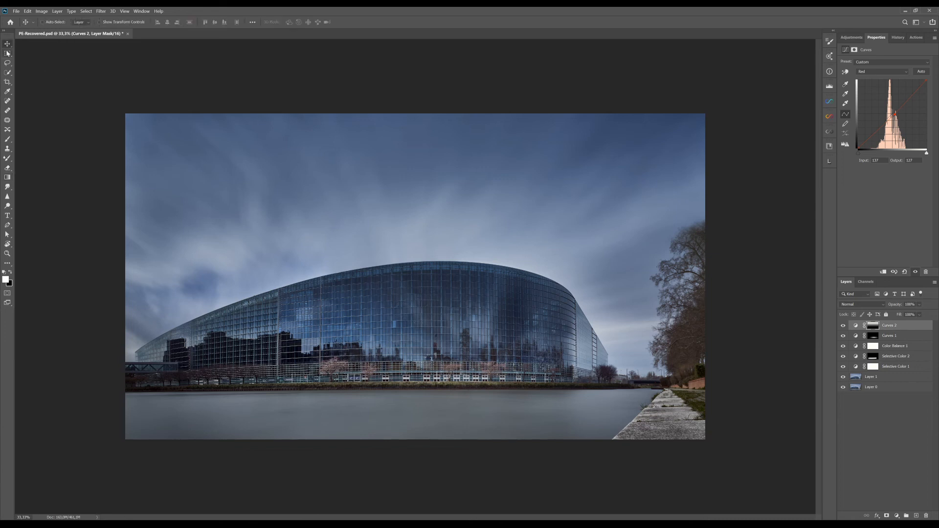
pyautogui.click(852, 37)
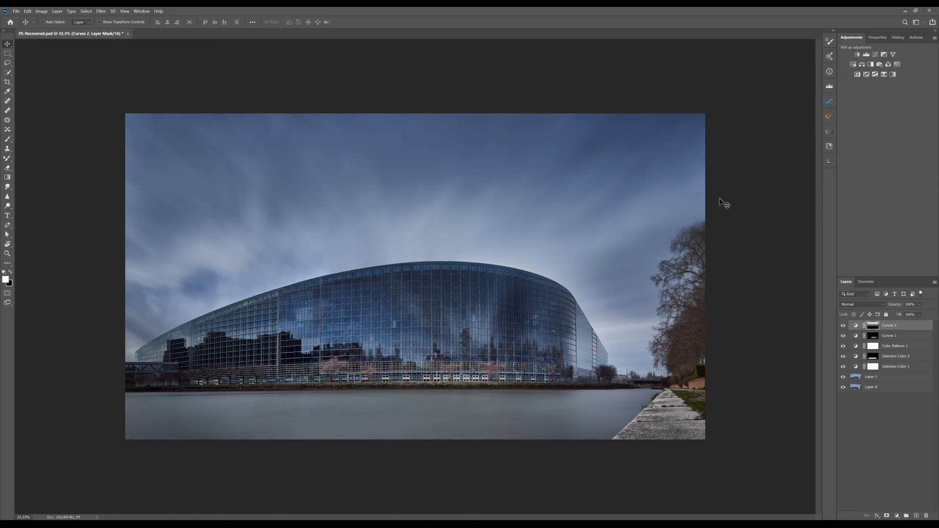
pyautogui.click(893, 55)
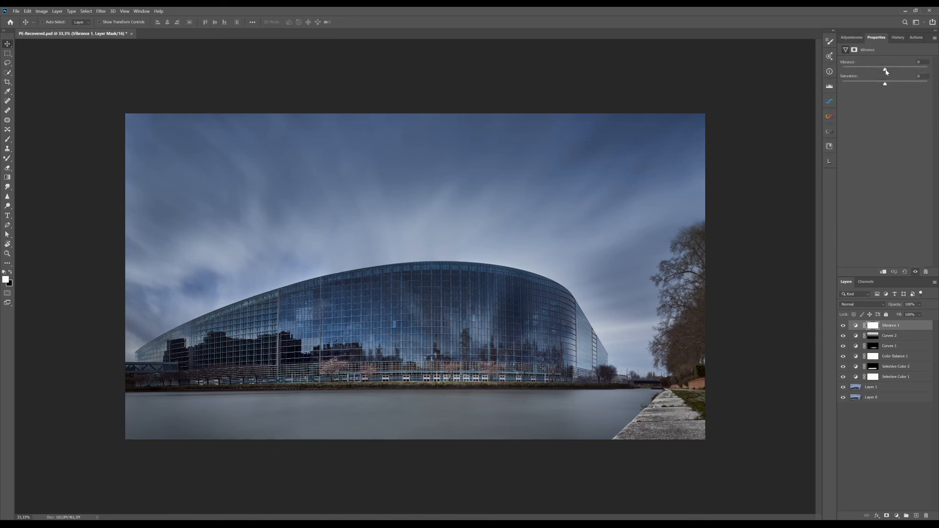
pyautogui.moveTo(885, 70)
pyautogui.mouseDown()
pyautogui.moveTo(858, 70)
pyautogui.moveTo(927, 74)
pyautogui.moveTo(885, 74)
pyautogui.mouseUp()
pyautogui.moveTo(899, 86)
pyautogui.mouseDown()
pyautogui.moveTo(869, 86)
pyautogui.moveTo(890, 87)
pyautogui.mouseUp()
pyautogui.moveTo(885, 70); pyautogui.dragTo(879, 70)
pyautogui.moveTo(904, 84); pyautogui.dragTo(899, 86)
# Compare the photo with the Vibrance adjustment layer switched on and off several times
pyautogui.click(844, 326)
pyautogui.click(843, 326)
pyautogui.click(843, 327)
pyautogui.click(842, 327)
pyautogui.click(843, 326)
pyautogui.click(843, 327)
# Add a third Curves adjustment layer and darken the whole photo by lowering its white point to about half output
pyautogui.click(852, 38)
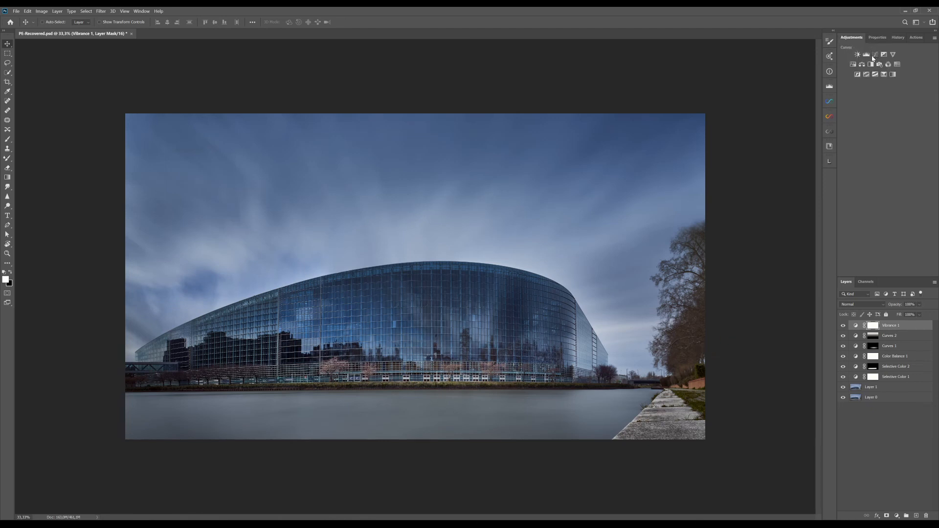
pyautogui.click(874, 56)
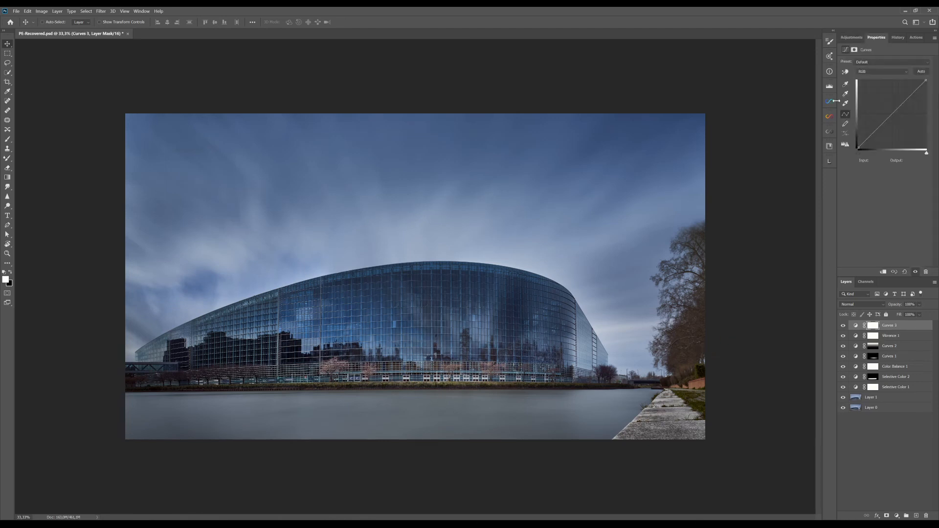
pyautogui.click(926, 81)
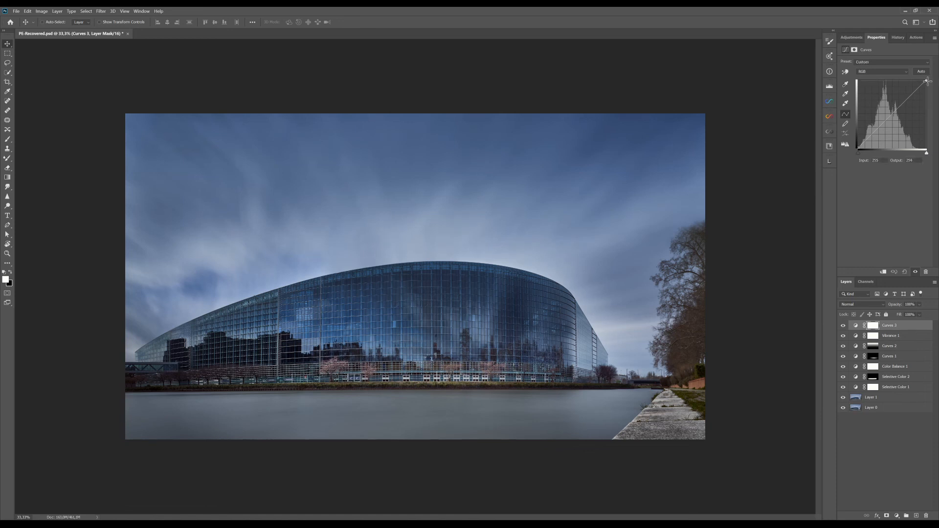
pyautogui.moveTo(928, 82)
pyautogui.mouseDown()
pyautogui.moveTo(936, 78)
pyautogui.moveTo(936, 115)
pyautogui.mouseUp()
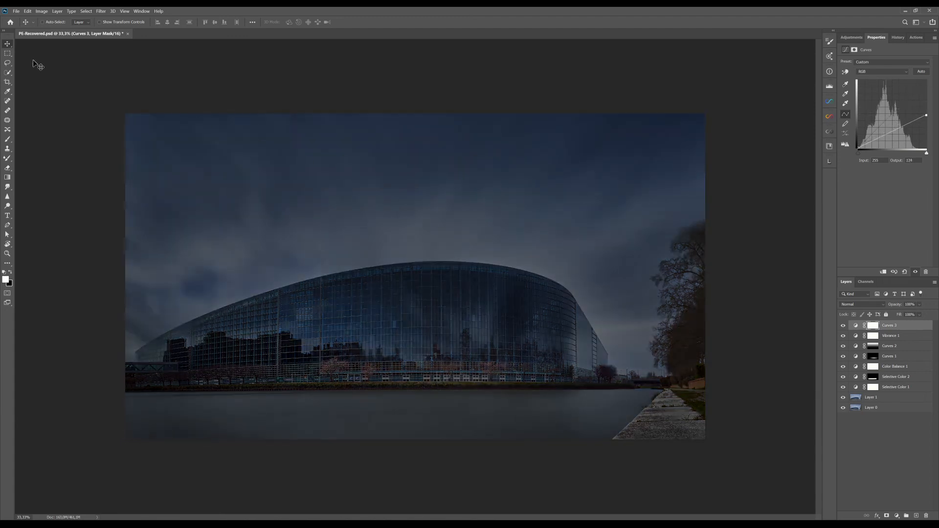
# Lasso a star-shaped area with long rays around the building, fill it with black on the Curves 3 mask, and deselect
pyautogui.click(7, 65)
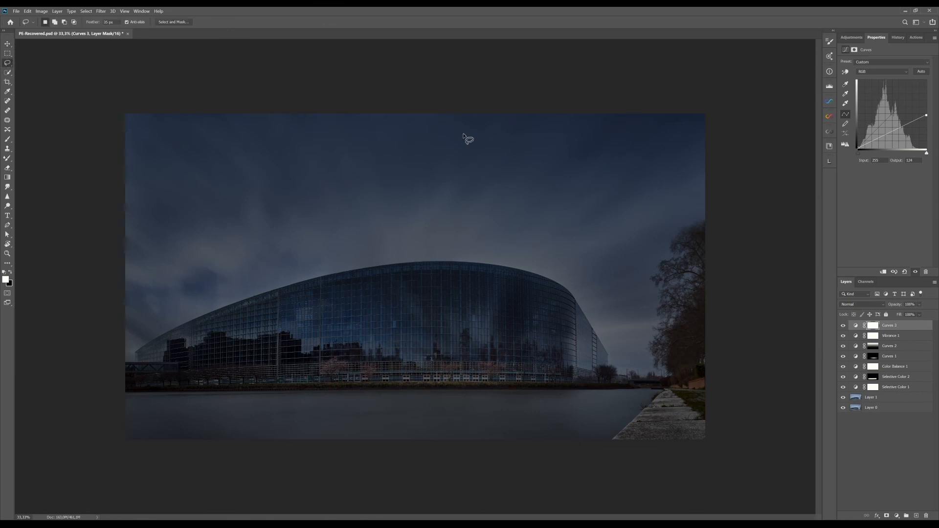
pyautogui.moveTo(447, 195)
pyautogui.mouseDown()
pyautogui.moveTo(582, 124)
pyautogui.moveTo(667, 162)
pyautogui.moveTo(656, 215)
pyautogui.moveTo(615, 258)
pyautogui.moveTo(661, 319)
pyautogui.moveTo(682, 370)
pyautogui.moveTo(710, 367)
pyautogui.mouseUp()
pyautogui.moveTo(419, 208)
pyautogui.mouseDown()
pyautogui.moveTo(514, 119)
pyautogui.moveTo(531, 188)
pyautogui.moveTo(655, 129)
pyautogui.moveTo(631, 216)
pyautogui.moveTo(717, 237)
pyautogui.moveTo(647, 278)
pyautogui.moveTo(645, 404)
pyautogui.moveTo(614, 438)
pyautogui.moveTo(539, 394)
pyautogui.moveTo(505, 460)
pyautogui.moveTo(449, 402)
pyautogui.moveTo(369, 431)
pyautogui.moveTo(268, 399)
pyautogui.moveTo(232, 369)
pyautogui.moveTo(271, 334)
pyautogui.moveTo(173, 226)
pyautogui.moveTo(286, 271)
pyautogui.moveTo(296, 188)
pyautogui.moveTo(395, 208)
pyautogui.moveTo(404, 164)
pyautogui.moveTo(433, 186)
pyautogui.mouseUp()
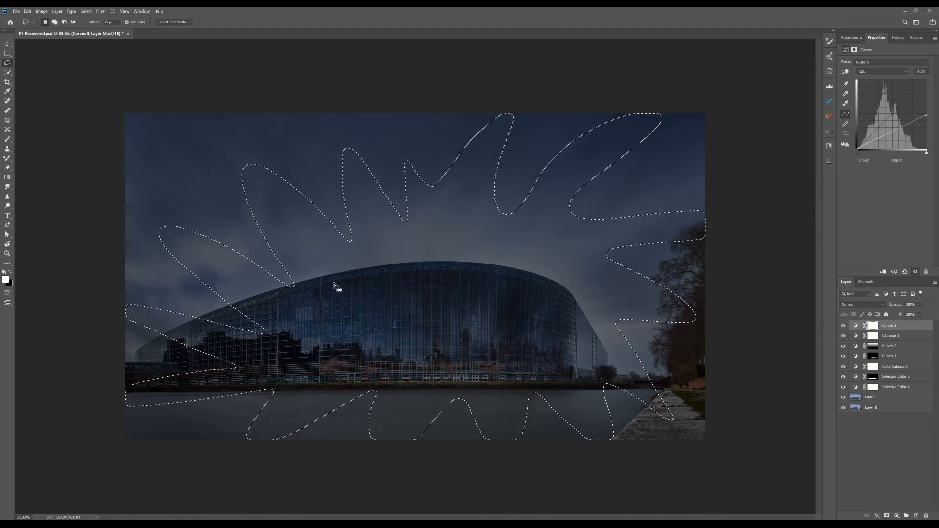
pyautogui.click(10, 272)
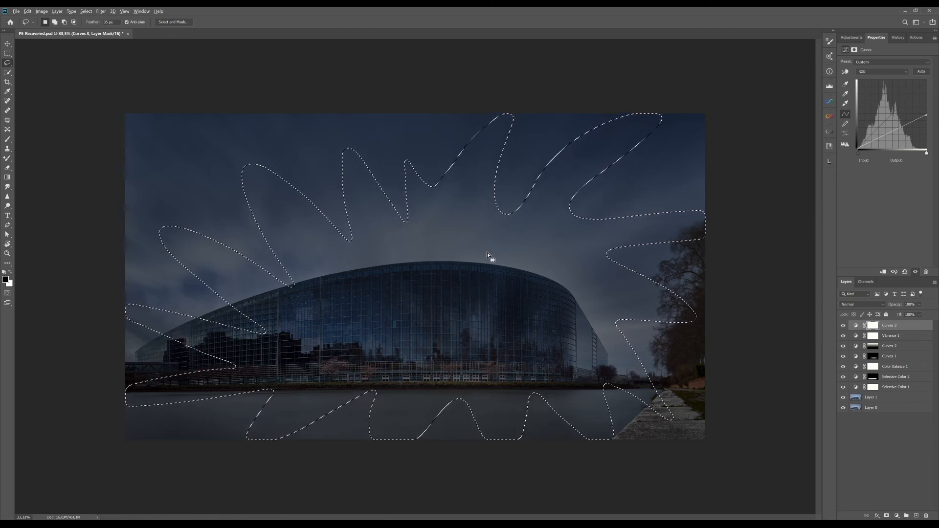
pyautogui.hotkey('alt', 'BackSpace')
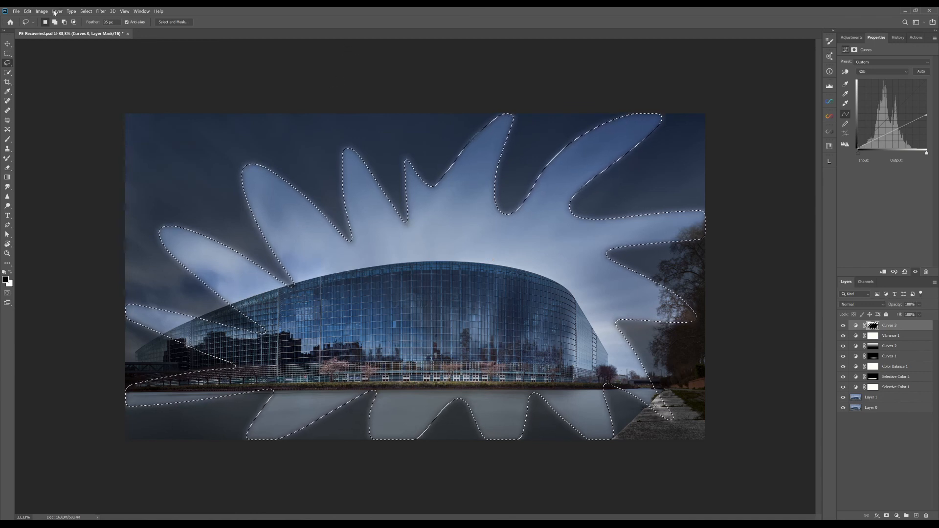
pyautogui.click(89, 13)
pyautogui.click(92, 29)
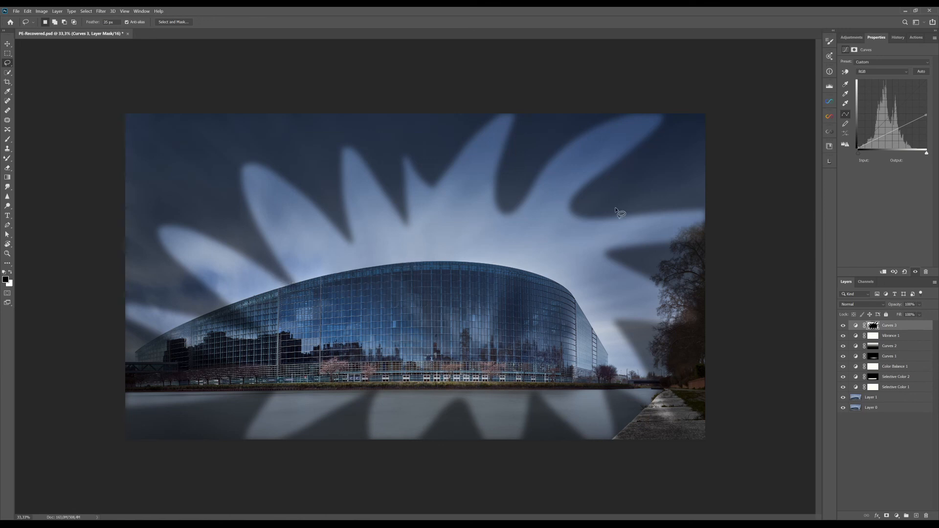
# Soften the Curves 3 mask with a Gaussian Blur of 400 pixels radius and compare the layer on and off
pyautogui.click(854, 50)
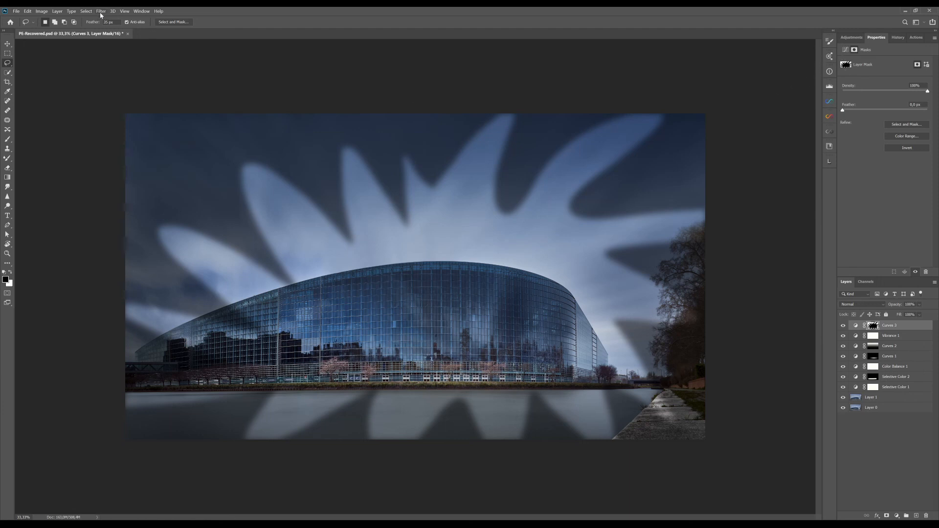
pyautogui.hotkey('ctrl', 'alt', 'f')
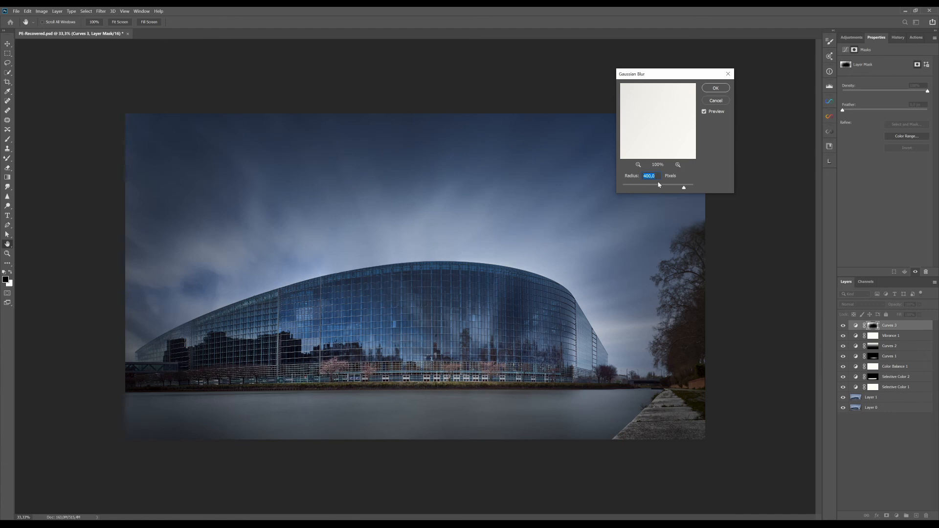
pyautogui.click(716, 88)
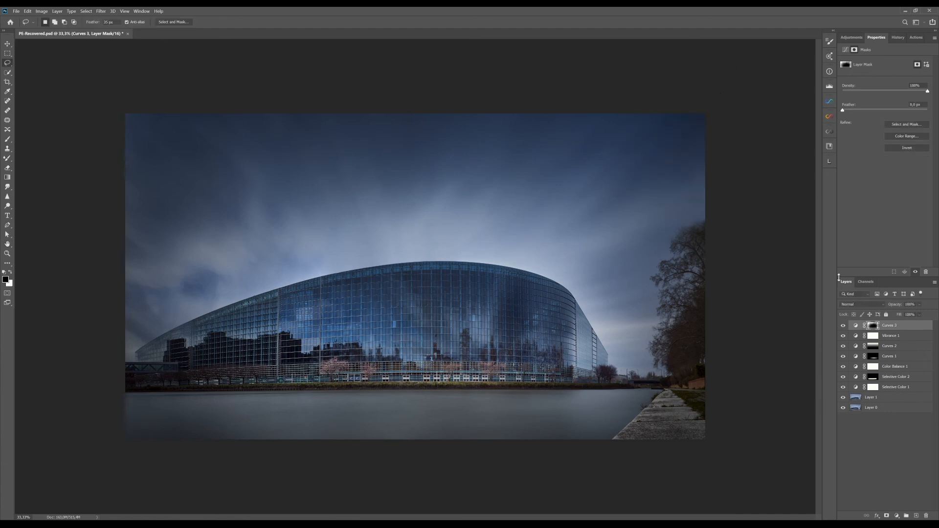
pyautogui.click(843, 326)
pyautogui.click(844, 326)
# Restore the Curves 3 white point, lift the black point slightly, and darken the edges with a midtone point below the diagonal instead
pyautogui.click(846, 50)
pyautogui.click(926, 105)
pyautogui.moveTo(931, 99); pyautogui.dragTo(902, 117)
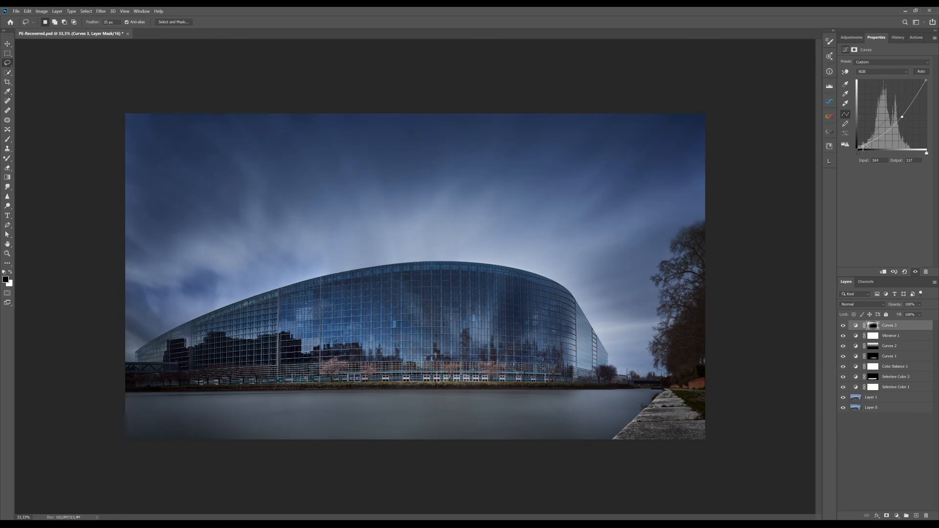
pyautogui.moveTo(859, 148); pyautogui.dragTo(856, 144)
pyautogui.moveTo(902, 118); pyautogui.dragTo(896, 122)
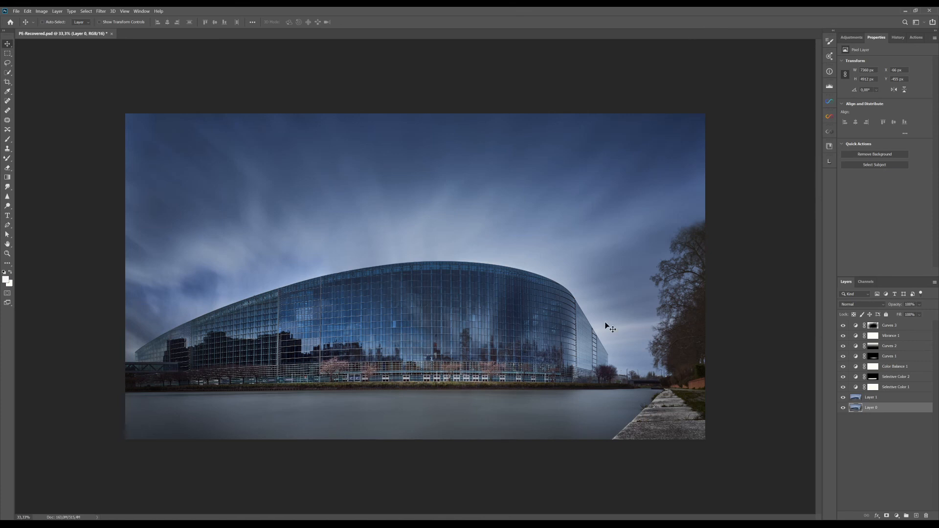
# Stamp all visible layers into a new top layer and sharpen it with Unsharp Mask at amount 100%, radius 3.0 pixels, threshold 0
pyautogui.click(892, 329)
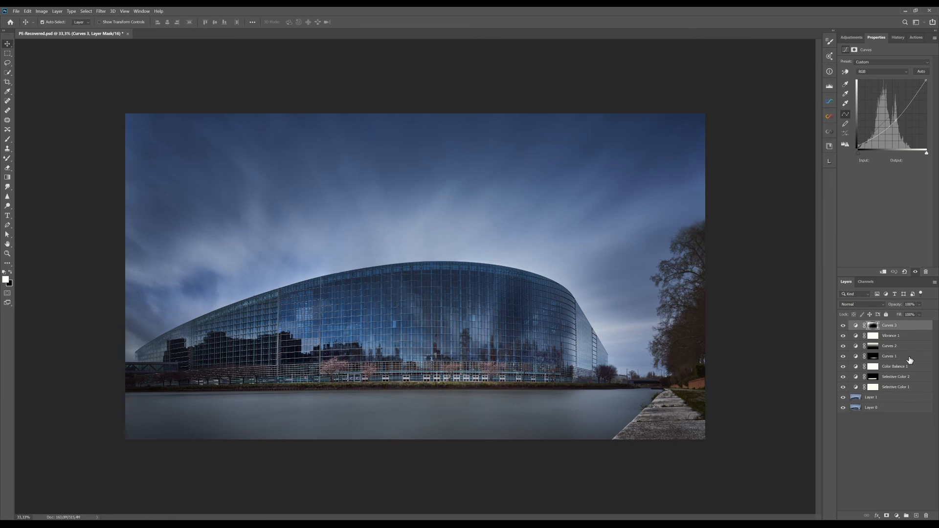
pyautogui.hotkey('ctrl', 'shift', 'alt', 'e')
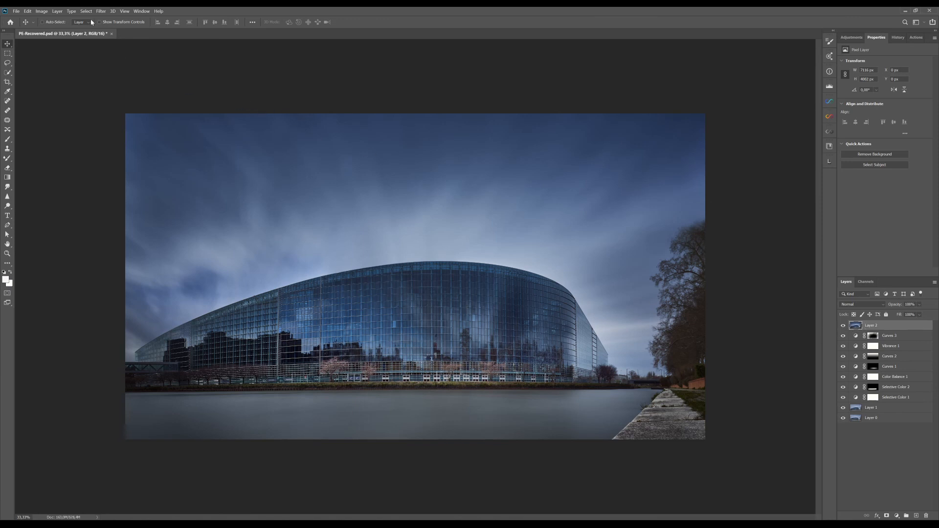
pyautogui.click(100, 11)
pyautogui.moveTo(141, 130)
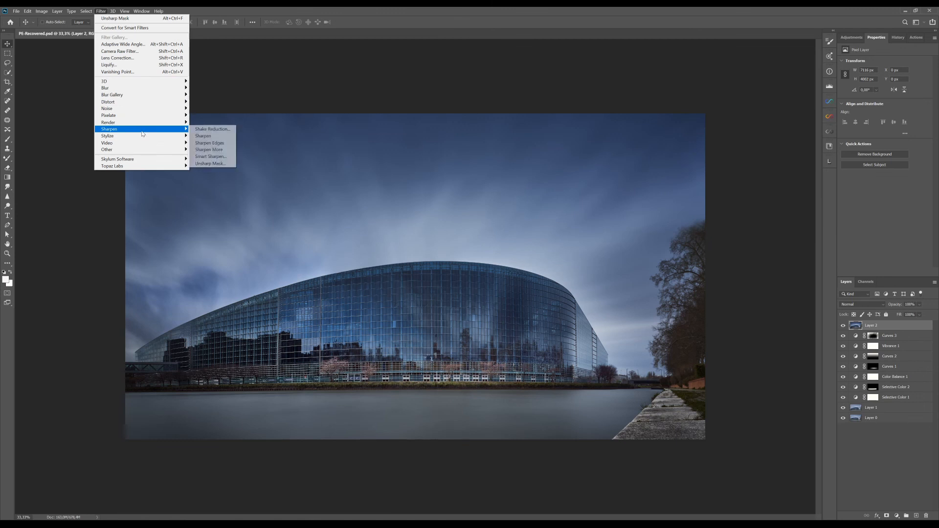
pyautogui.click(211, 165)
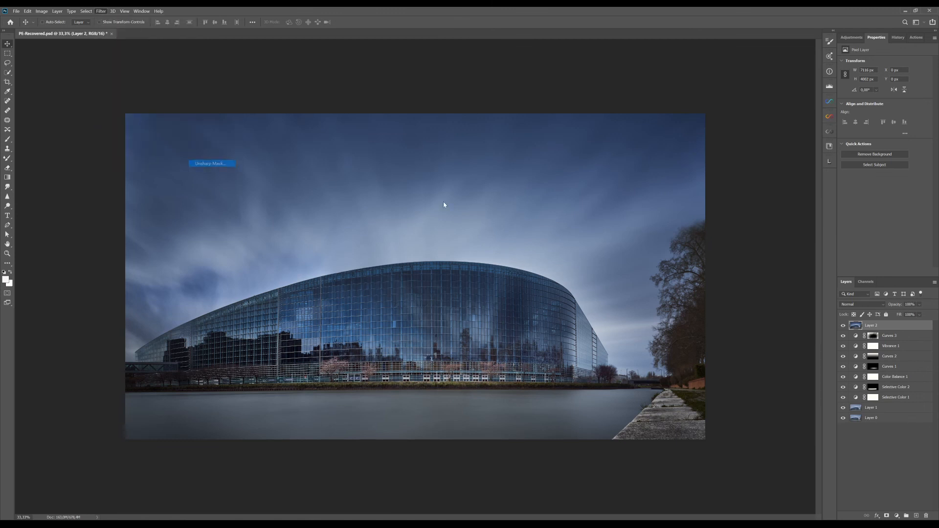
pyautogui.moveTo(575, 220)
pyautogui.mouseDown()
pyautogui.moveTo(567, 221)
pyautogui.moveTo(617, 217)
pyautogui.moveTo(567, 221)
pyautogui.moveTo(577, 222)
pyautogui.mouseUp()
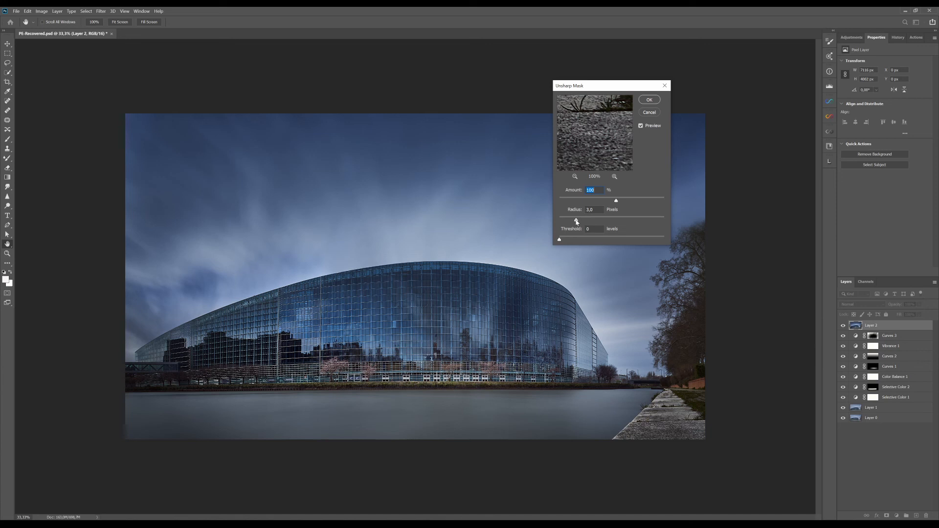
pyautogui.moveTo(576, 222); pyautogui.dragTo(577, 221)
pyautogui.moveTo(559, 240)
pyautogui.mouseDown()
pyautogui.moveTo(589, 240)
pyautogui.moveTo(546, 240)
pyautogui.mouseUp()
pyautogui.click(649, 100)
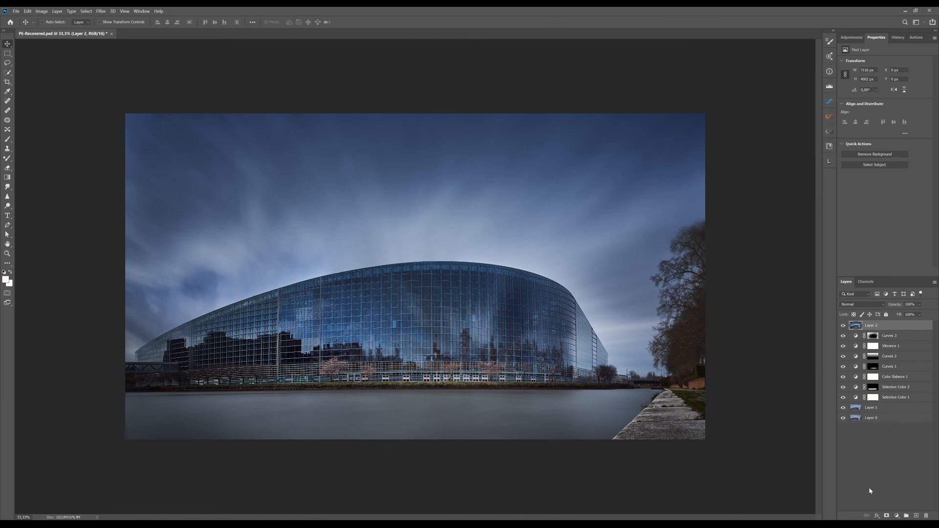
# Add a black mask to the sharpened layer and reveal the sharpening over the building with a large white brush at 50% opacity
pyautogui.keyDown('alt'); pyautogui.click(888, 516); pyautogui.keyUp('alt')
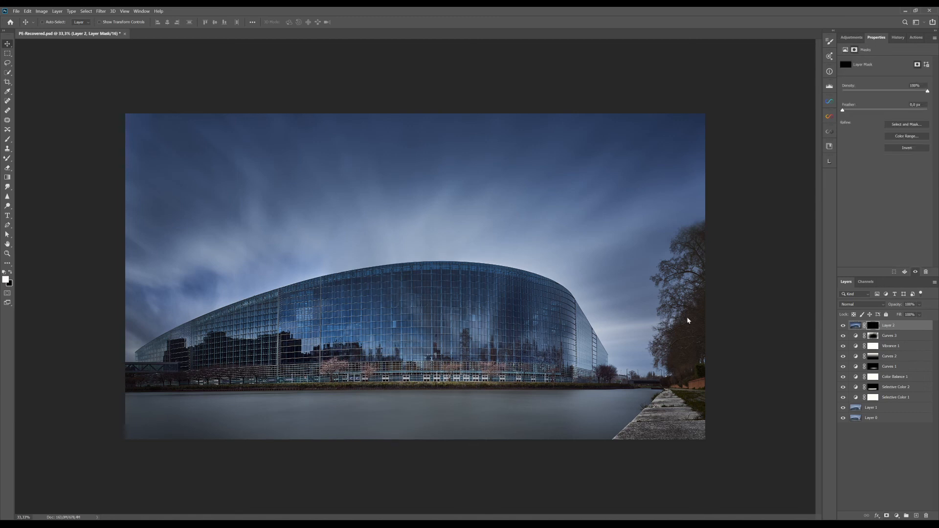
pyautogui.click(8, 142)
pyautogui.click(384, 20)
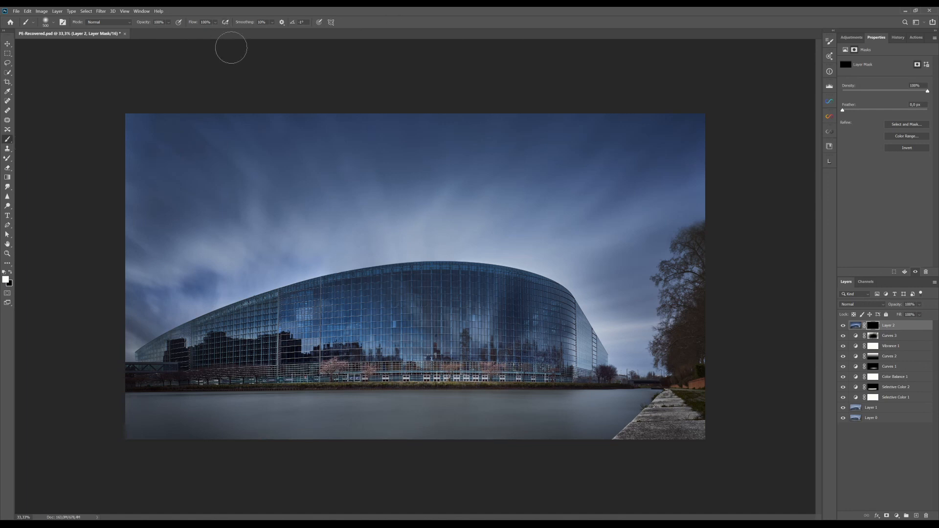
pyautogui.press(']')
pyautogui.moveTo(371, 374)
pyautogui.mouseDown()
pyautogui.moveTo(329, 344)
pyautogui.moveTo(495, 348)
pyautogui.mouseUp()
pyautogui.press('[')
pyautogui.press('[')
pyautogui.press('[')
pyautogui.press(']')
pyautogui.press(']')
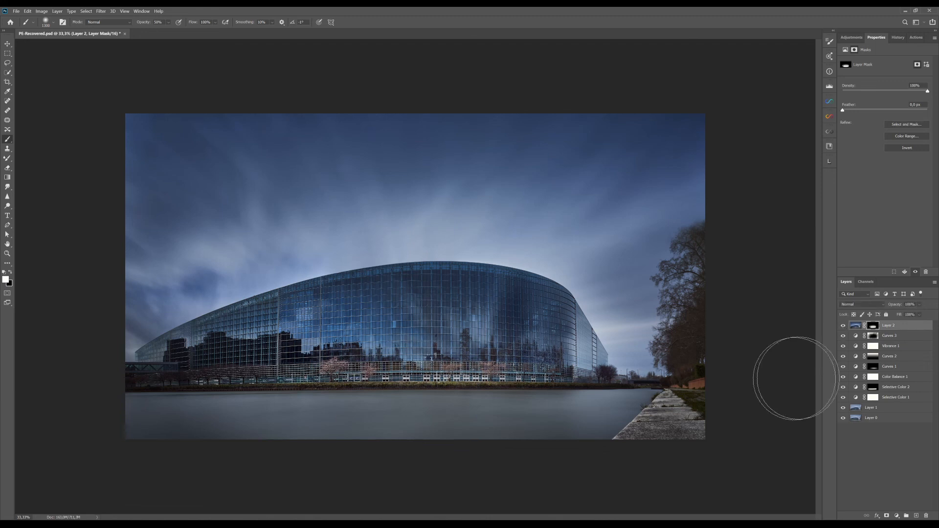
pyautogui.click(7, 43)
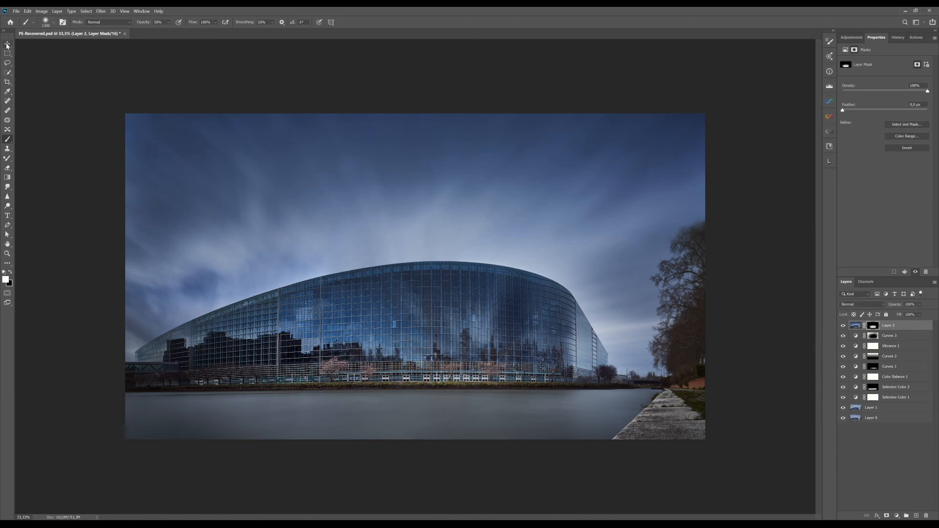